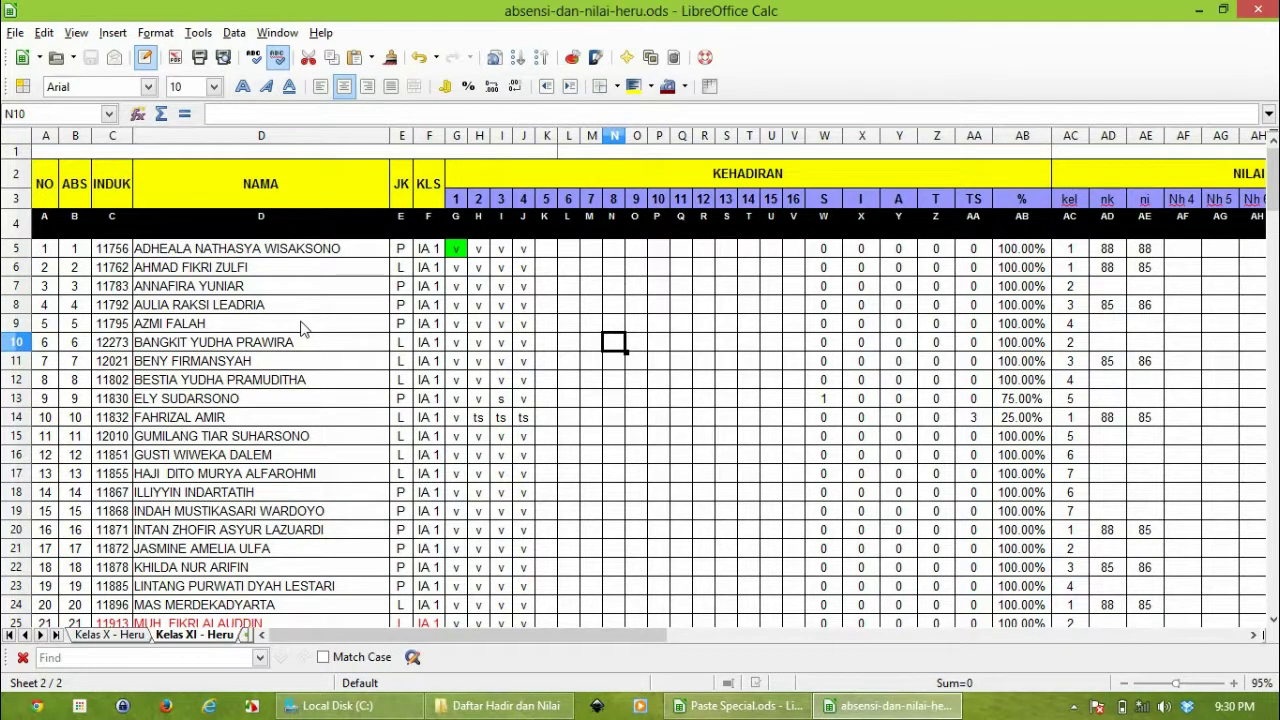
- Look over the Kelas XI attendance sheet and page through its print preview to the last page, then return to the sheet
{"action": "left_click_drag", "start_coordinate": [500, 636], "coordinate": [450, 605]}
{"action": "left_click_drag", "start_coordinate": [1275, 162], "coordinate": [1272, 465]}
{"action": "left_click_drag", "start_coordinate": [620, 636], "coordinate": [515, 627]}
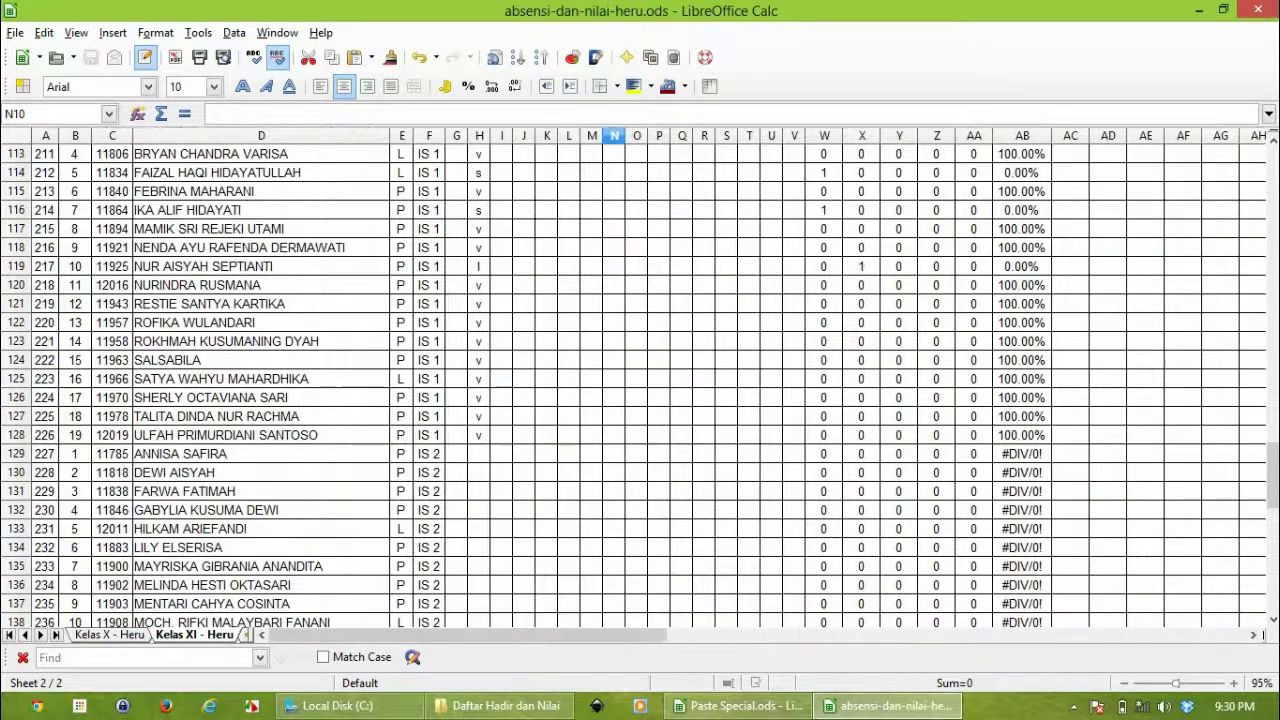
{"action": "scroll", "coordinate": [325, 203], "scroll_direction": "up", "scroll_amount": 20}
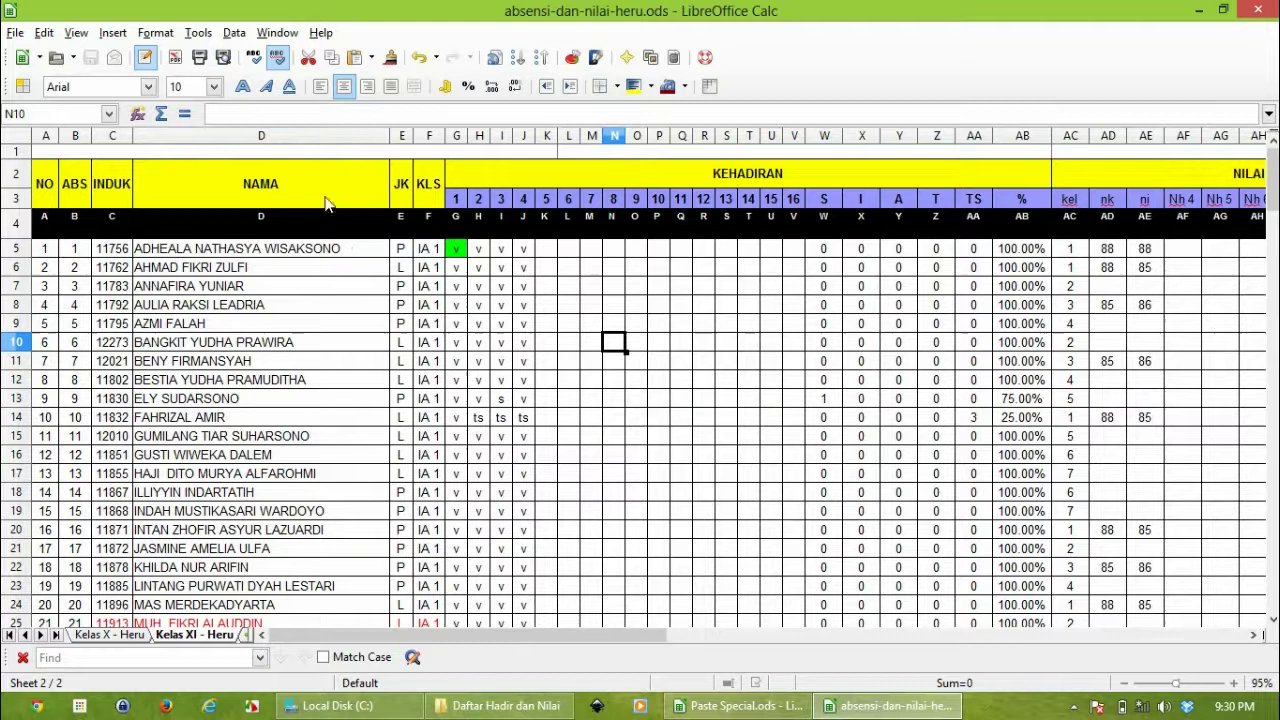
{"action": "left_click", "coordinate": [224, 58]}
{"action": "scroll", "coordinate": [668, 338], "scroll_direction": "down", "scroll_amount": 5}
{"action": "scroll", "coordinate": [672, 338], "scroll_direction": "down", "scroll_amount": 9}
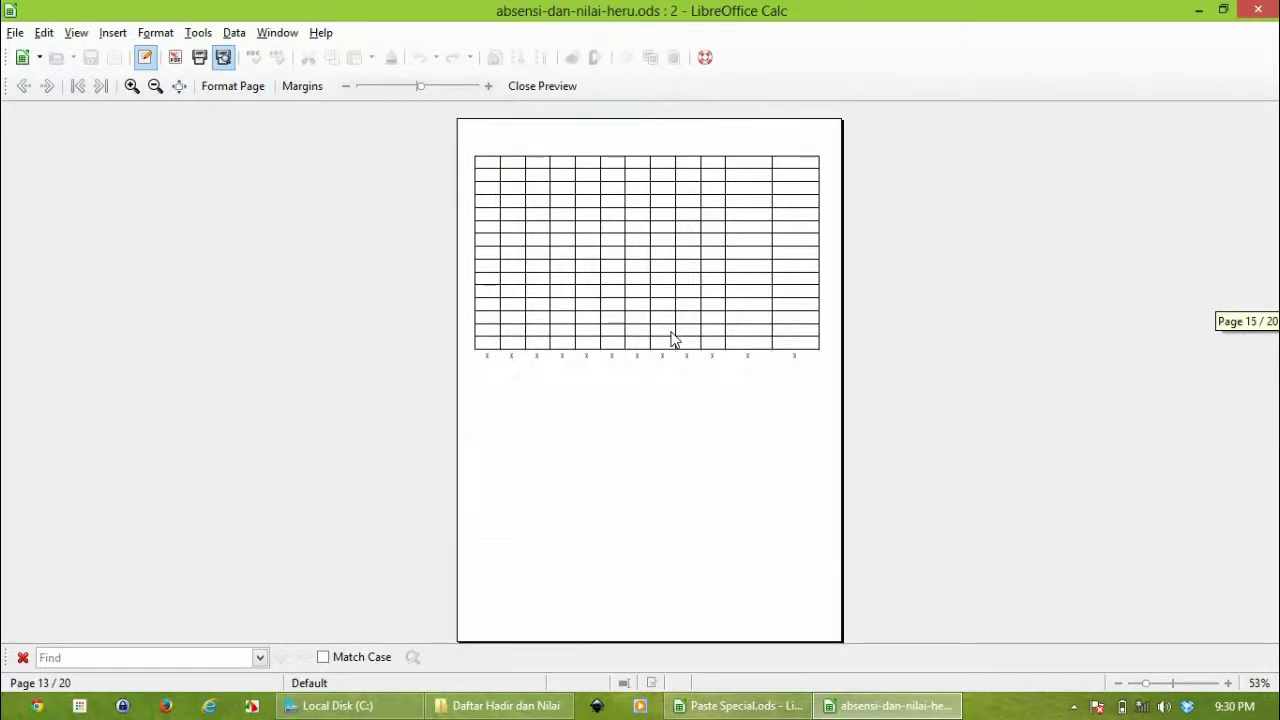
{"action": "scroll", "coordinate": [672, 338], "scroll_direction": "down", "scroll_amount": 7}
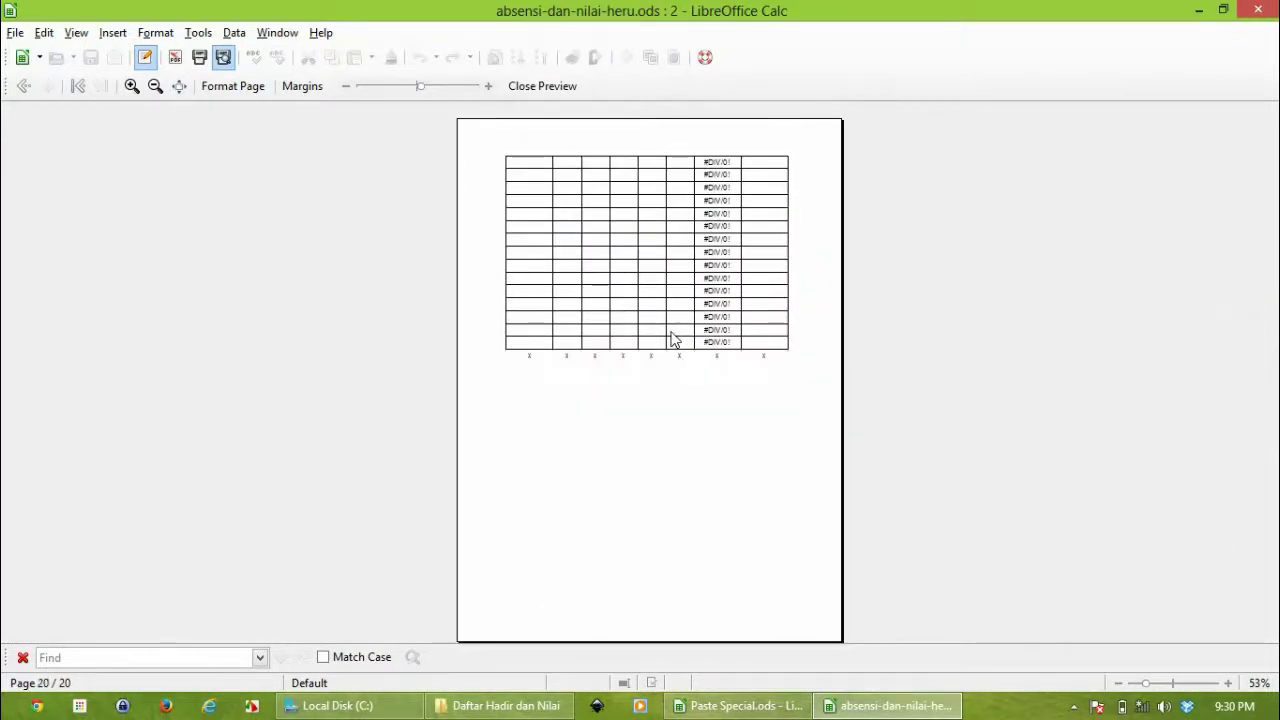
{"action": "left_click", "coordinate": [543, 89]}
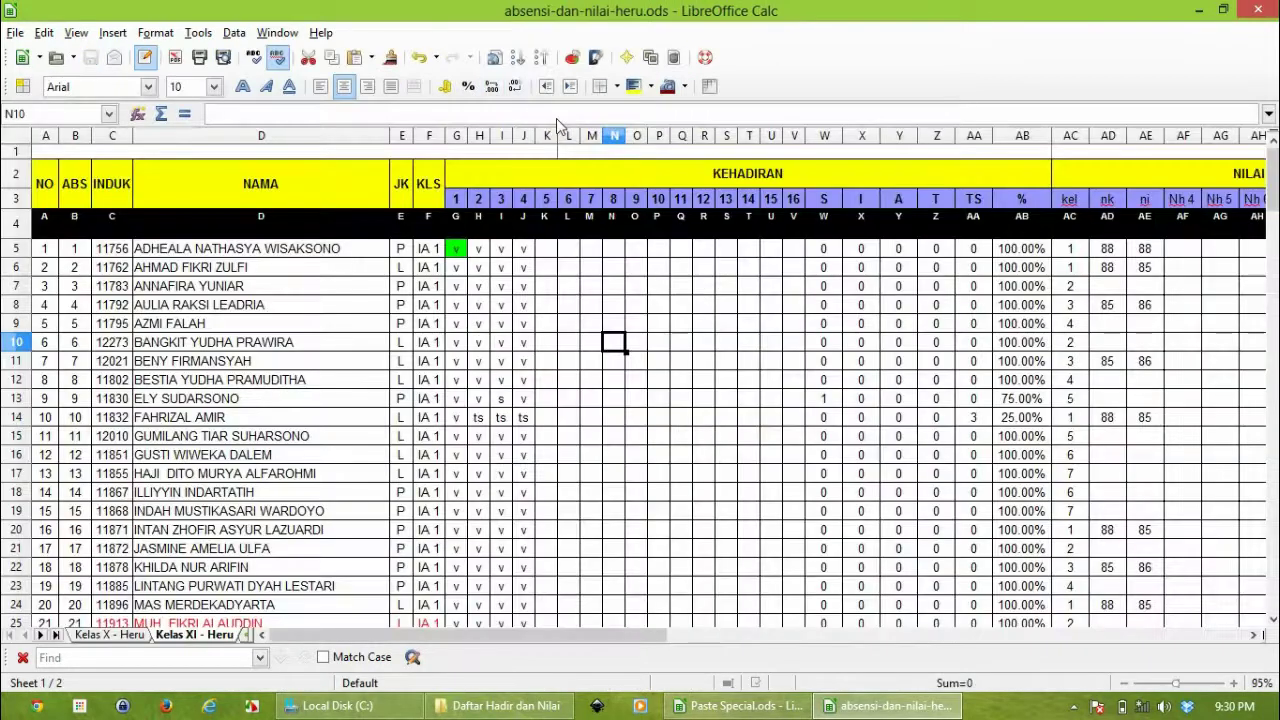
{"action": "left_click_drag", "start_coordinate": [613, 634], "coordinate": [1005, 612]}
{"action": "left_click_drag", "start_coordinate": [895, 634], "coordinate": [358, 655]}
{"action": "left_click", "coordinate": [52, 192]}
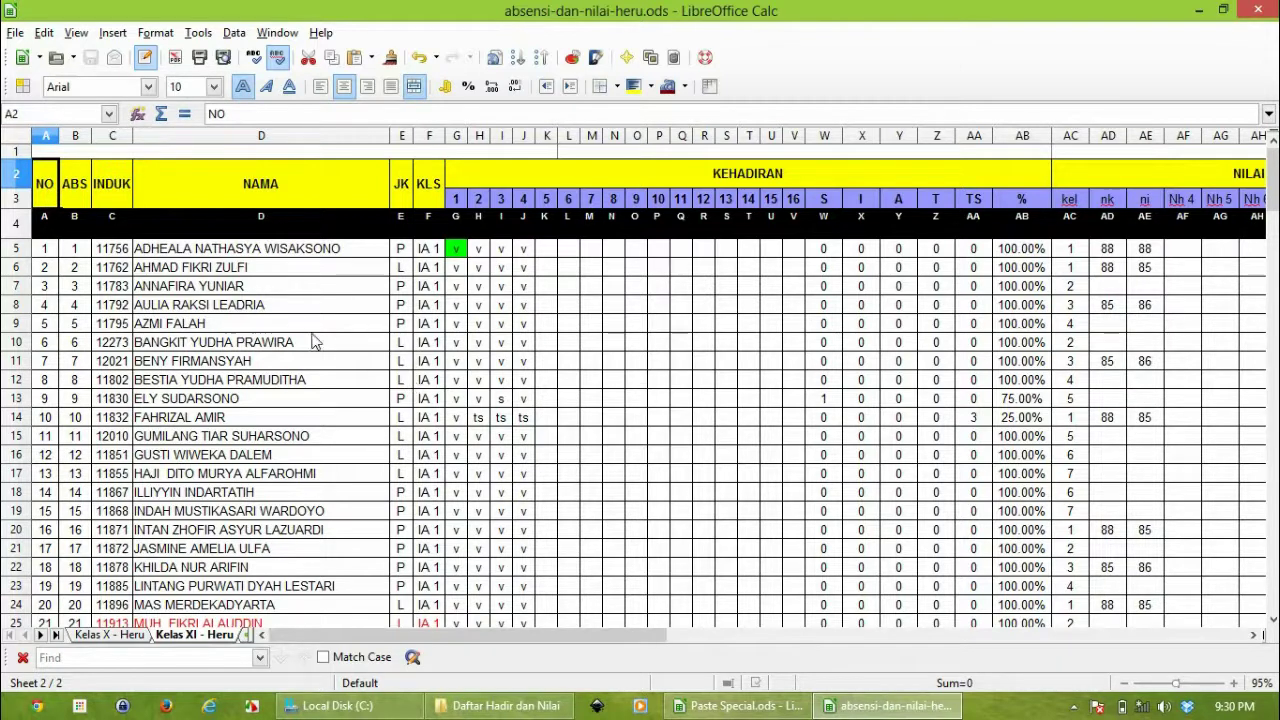
{"action": "left_click", "coordinate": [225, 323]}
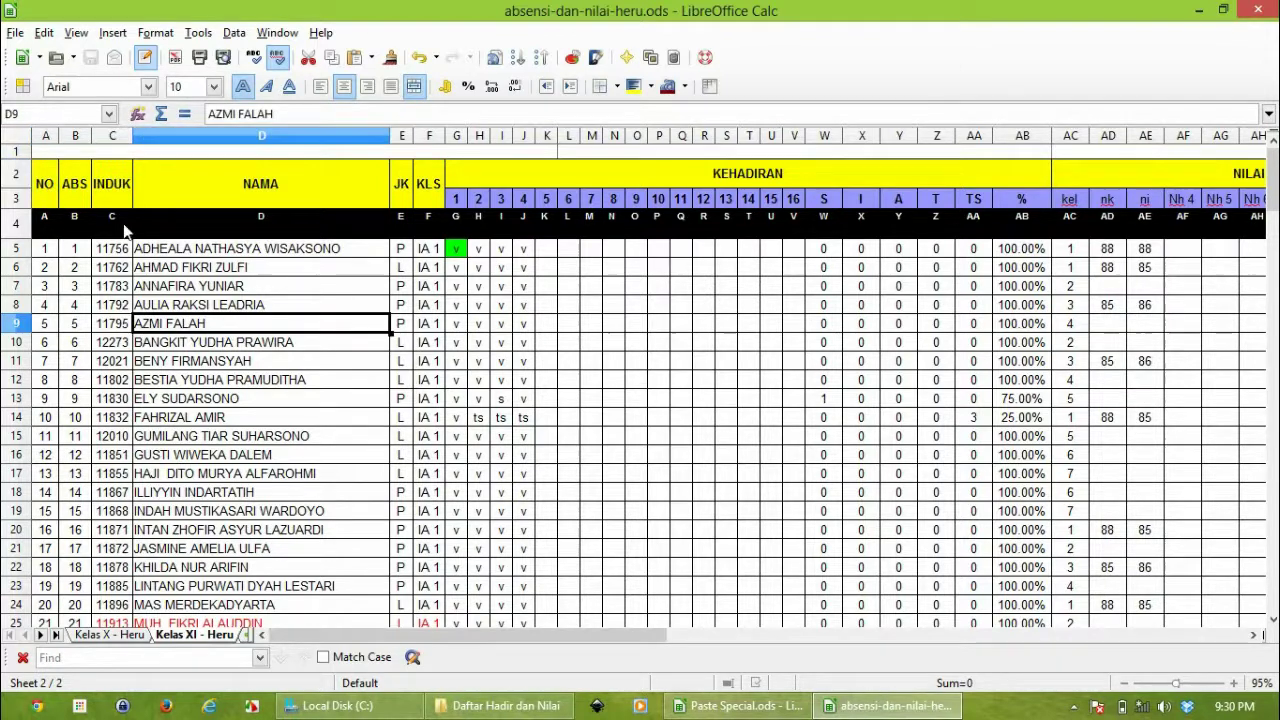
{"action": "left_click", "coordinate": [46, 170]}
{"action": "left_click", "coordinate": [338, 247]}
- Define cells A2:F39 of the Kelas XI sheet as the print range
{"action": "left_click_drag", "start_coordinate": [44, 180], "coordinate": [430, 480]}
{"action": "scroll", "coordinate": [440, 470], "scroll_direction": "up", "scroll_amount": 7}
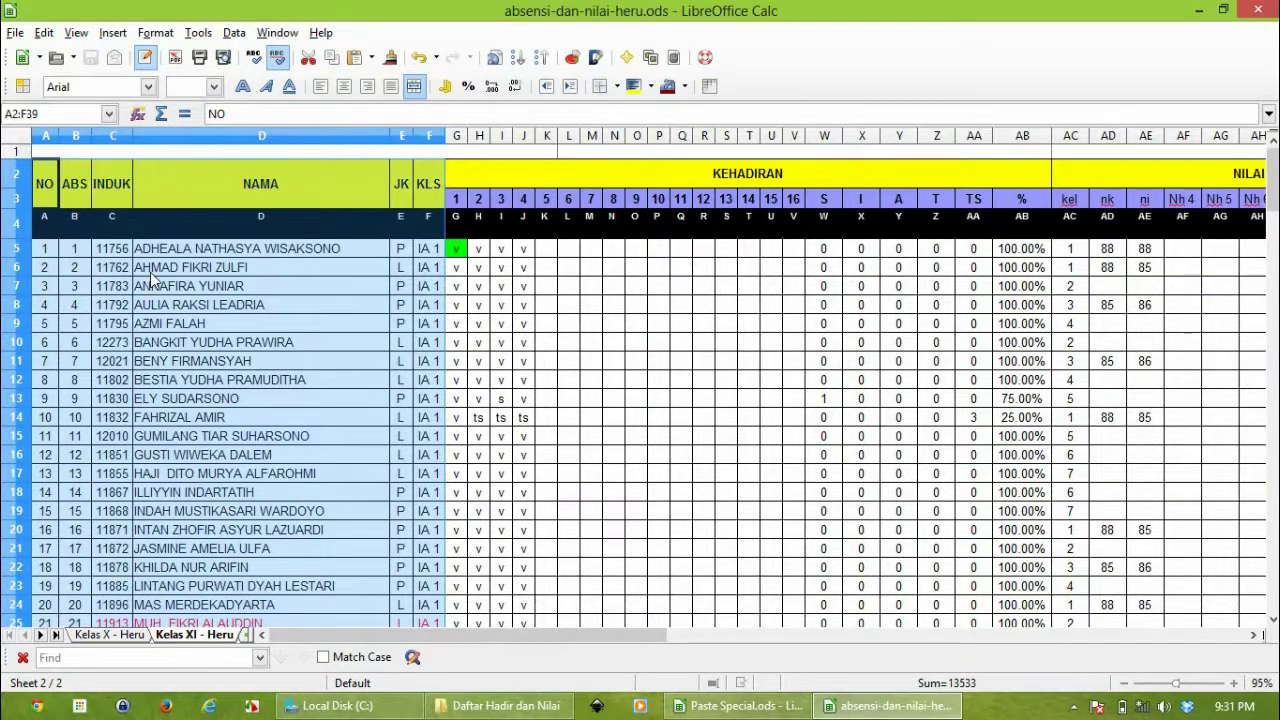
{"action": "scroll", "coordinate": [280, 429], "scroll_direction": "down", "scroll_amount": 8}
{"action": "scroll", "coordinate": [283, 430], "scroll_direction": "up", "scroll_amount": 8}
{"action": "left_click", "coordinate": [164, 33]}
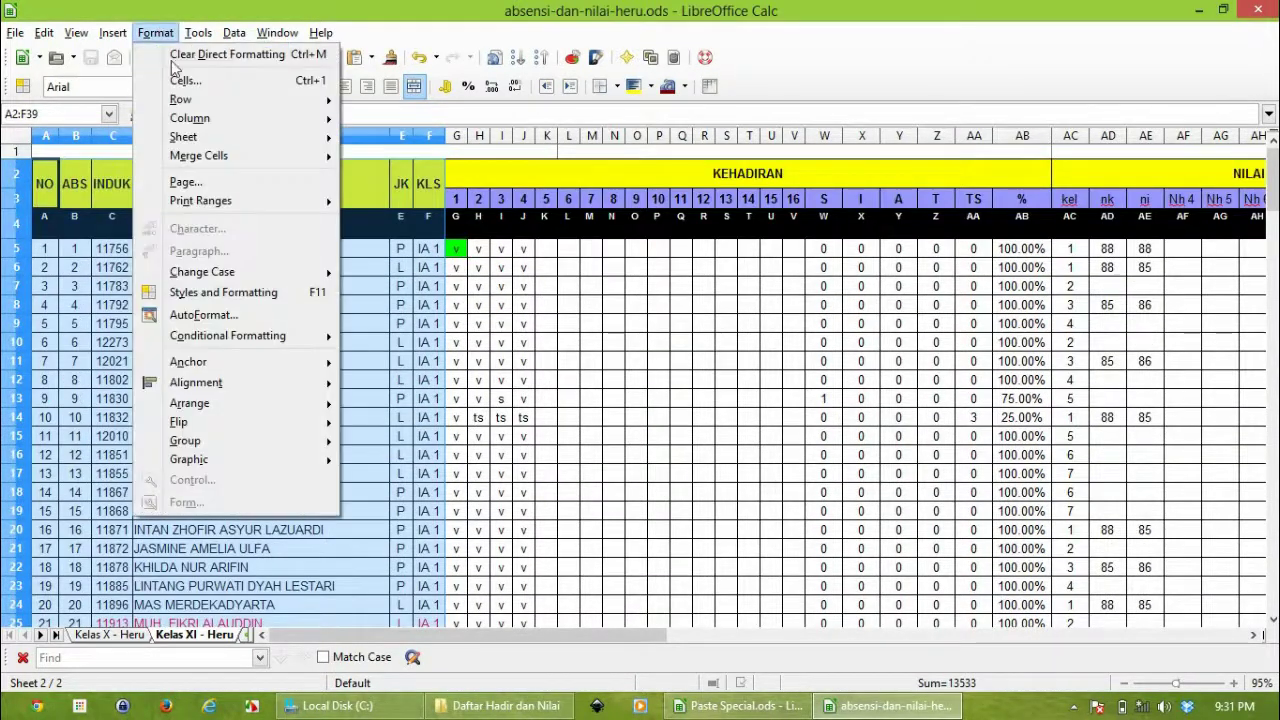
{"action": "mouse_move", "coordinate": [296, 204]}
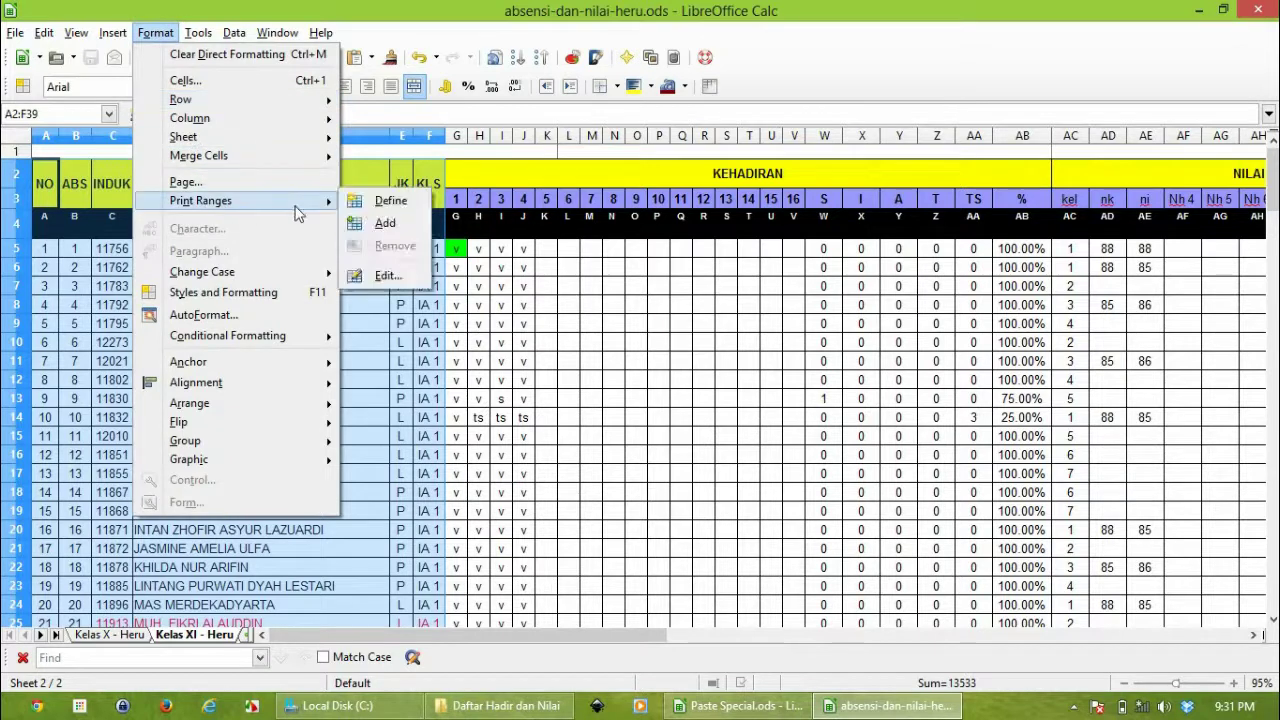
{"action": "left_click", "coordinate": [376, 202]}
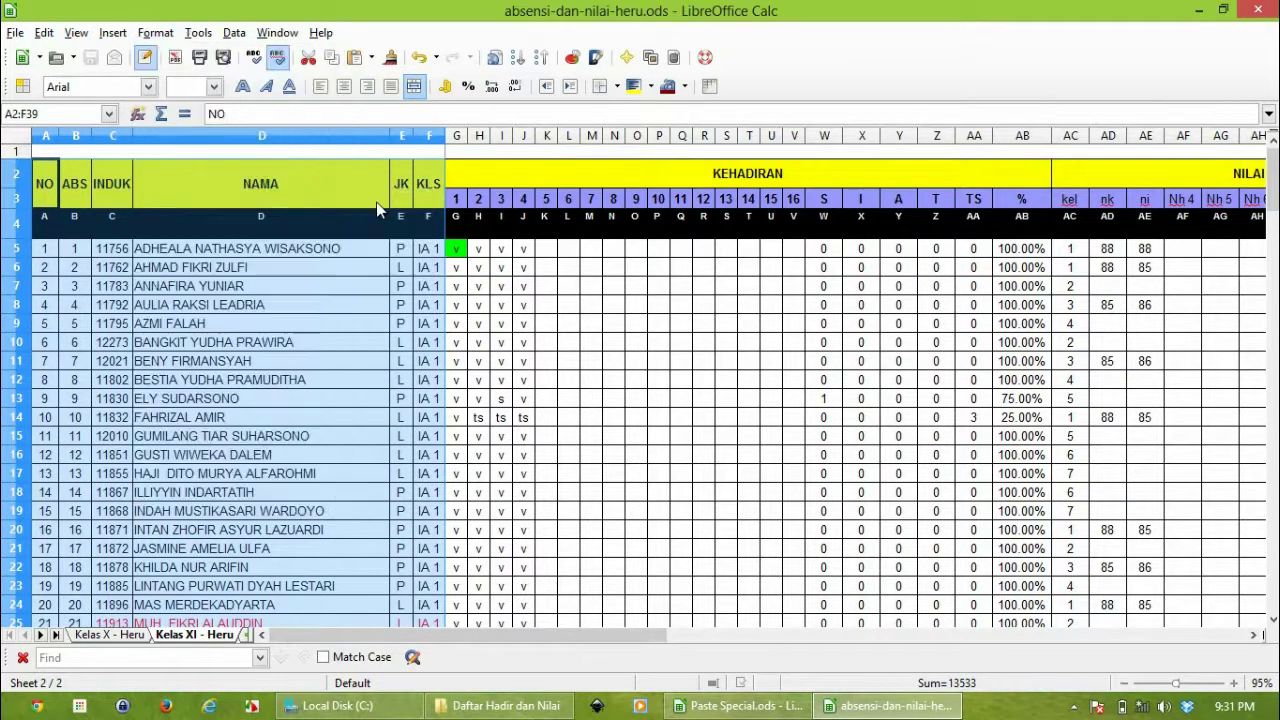
- Check both pages of the A2:F39 print range in the print preview, then close the preview
{"action": "left_click", "coordinate": [223, 57]}
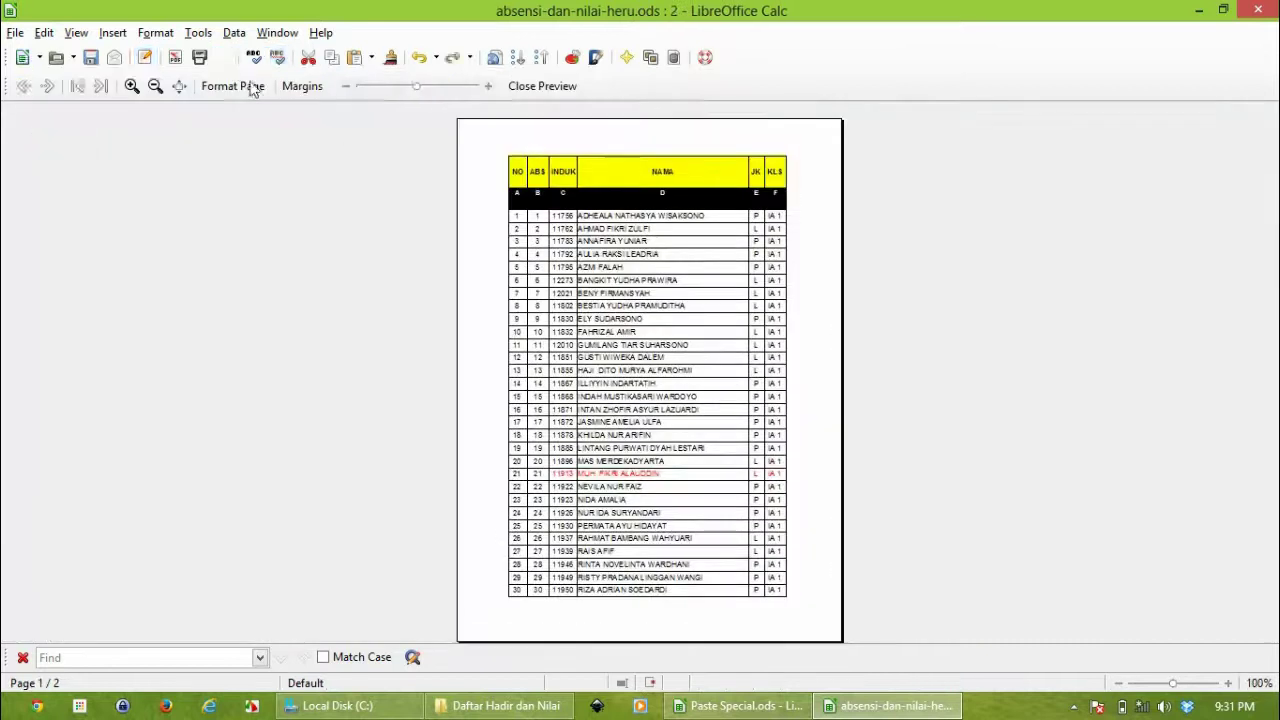
{"action": "scroll", "coordinate": [571, 269], "scroll_direction": "down", "scroll_amount": 1}
{"action": "scroll", "coordinate": [571, 269], "scroll_direction": "up", "scroll_amount": 1}
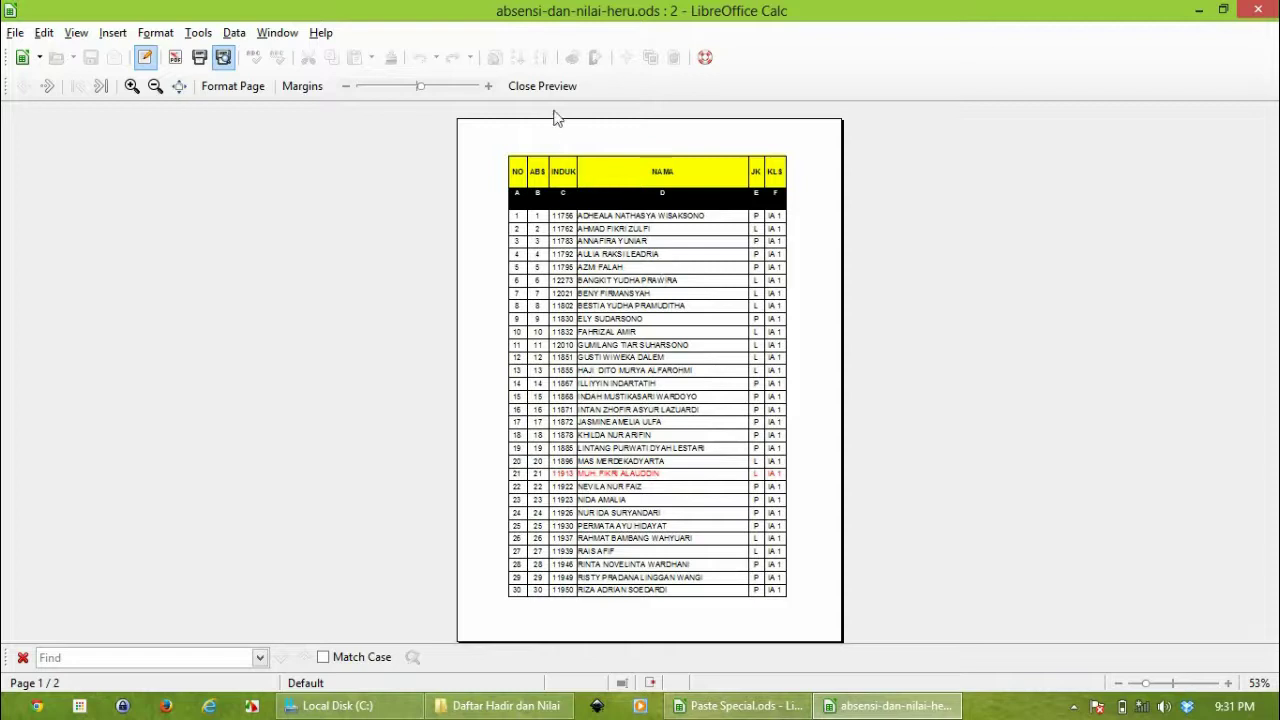
{"action": "scroll", "coordinate": [617, 222], "scroll_direction": "down", "scroll_amount": 1}
{"action": "scroll", "coordinate": [617, 222], "scroll_direction": "up", "scroll_amount": 1}
{"action": "left_click", "coordinate": [48, 86]}
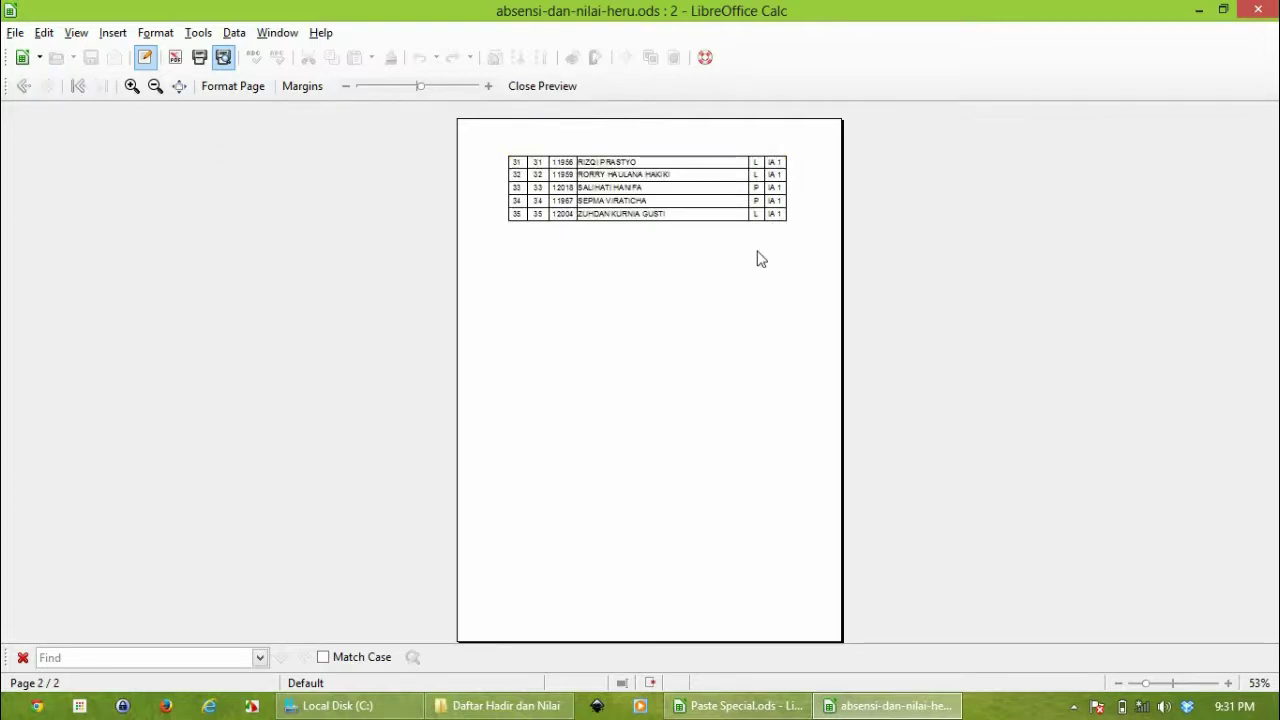
{"action": "left_click", "coordinate": [529, 87]}
- Redefine the print range as A2:F150, from the NO header to the last student's KLS cell
{"action": "left_click", "coordinate": [440, 288]}
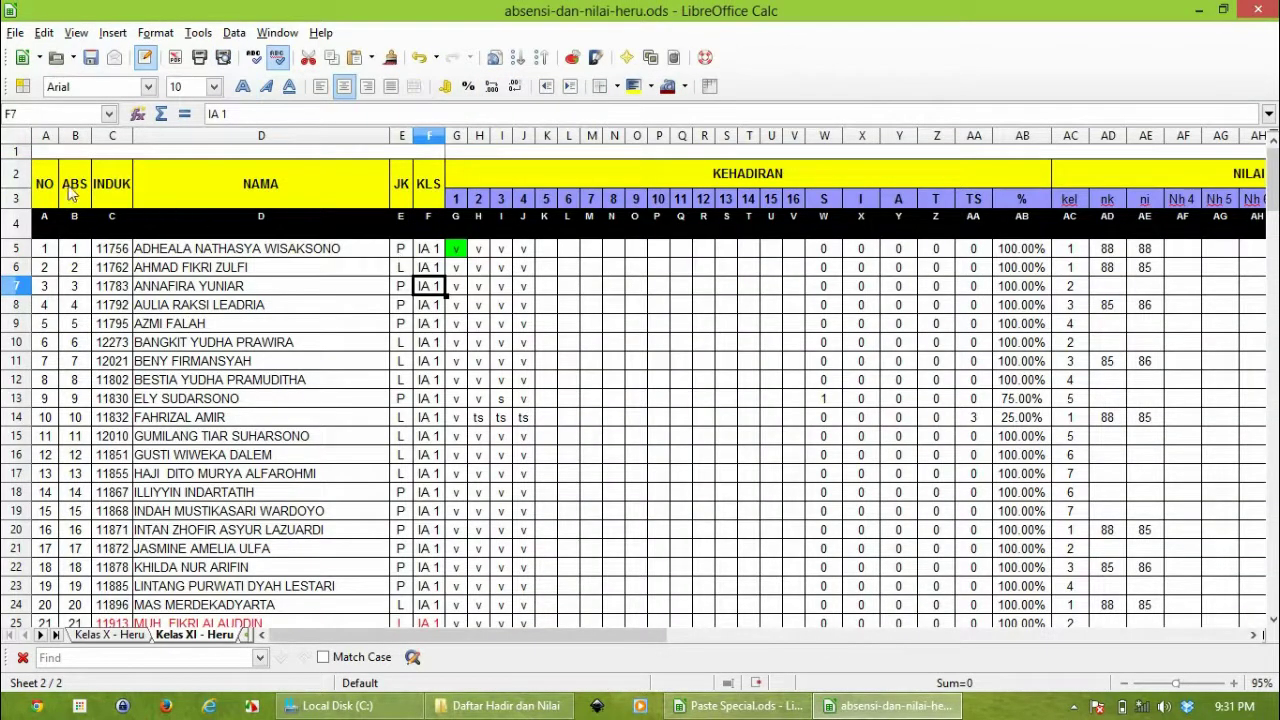
{"action": "left_click", "coordinate": [50, 181]}
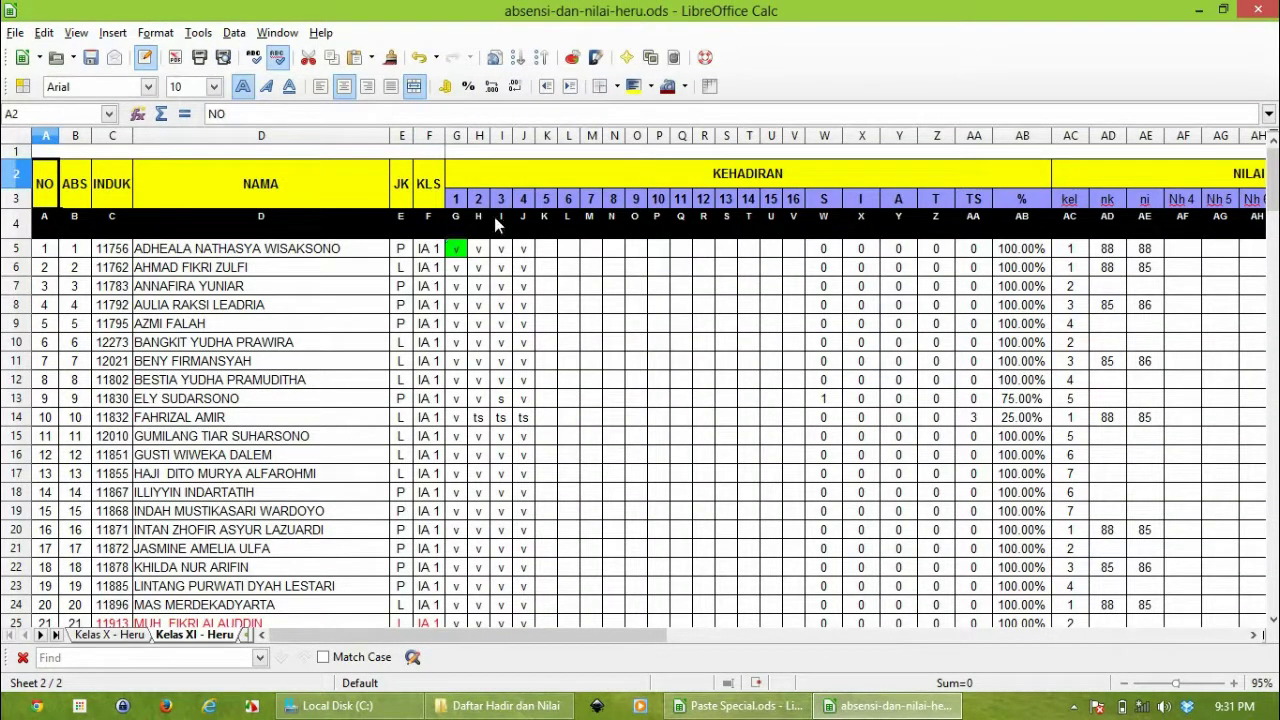
{"action": "key", "text": "shift+Right"}
{"action": "key", "text": "shift+Right"}
{"action": "key", "text": "shift+Right"}
{"action": "key", "text": "shift+Right"}
{"action": "key", "text": "shift+Right"}
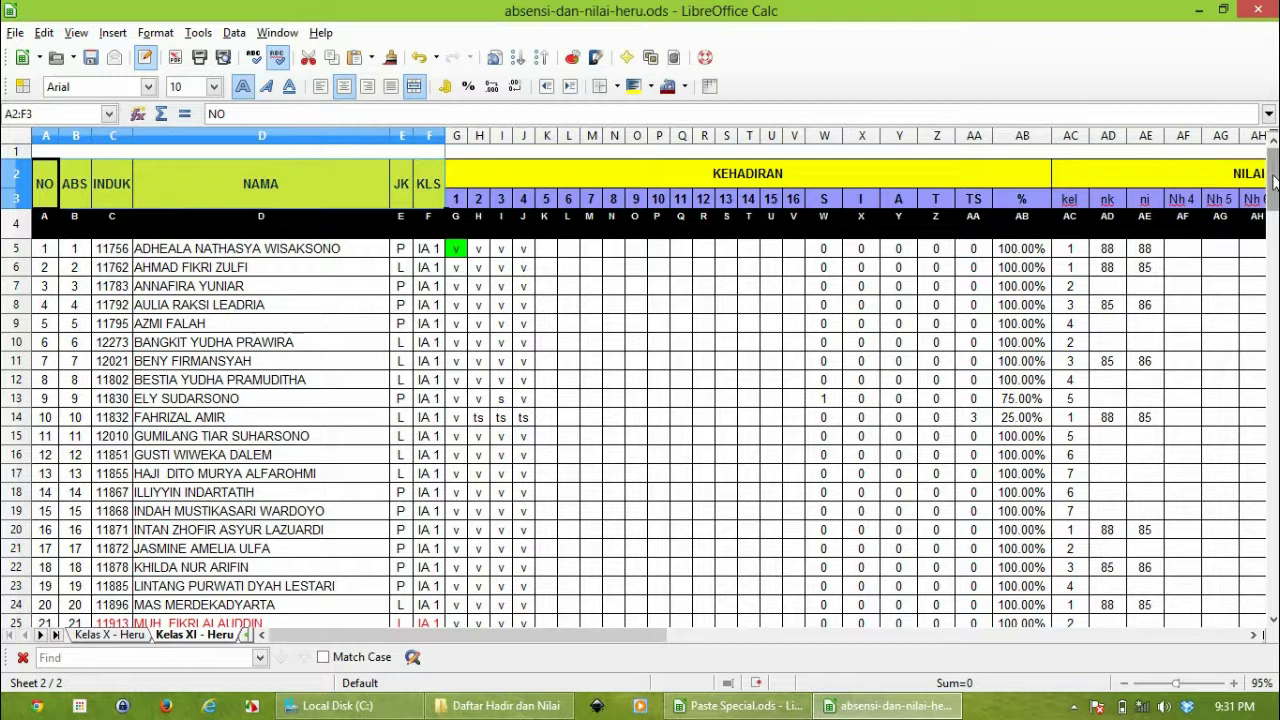
{"action": "left_click_drag", "start_coordinate": [1273, 178], "coordinate": [1273, 526]}
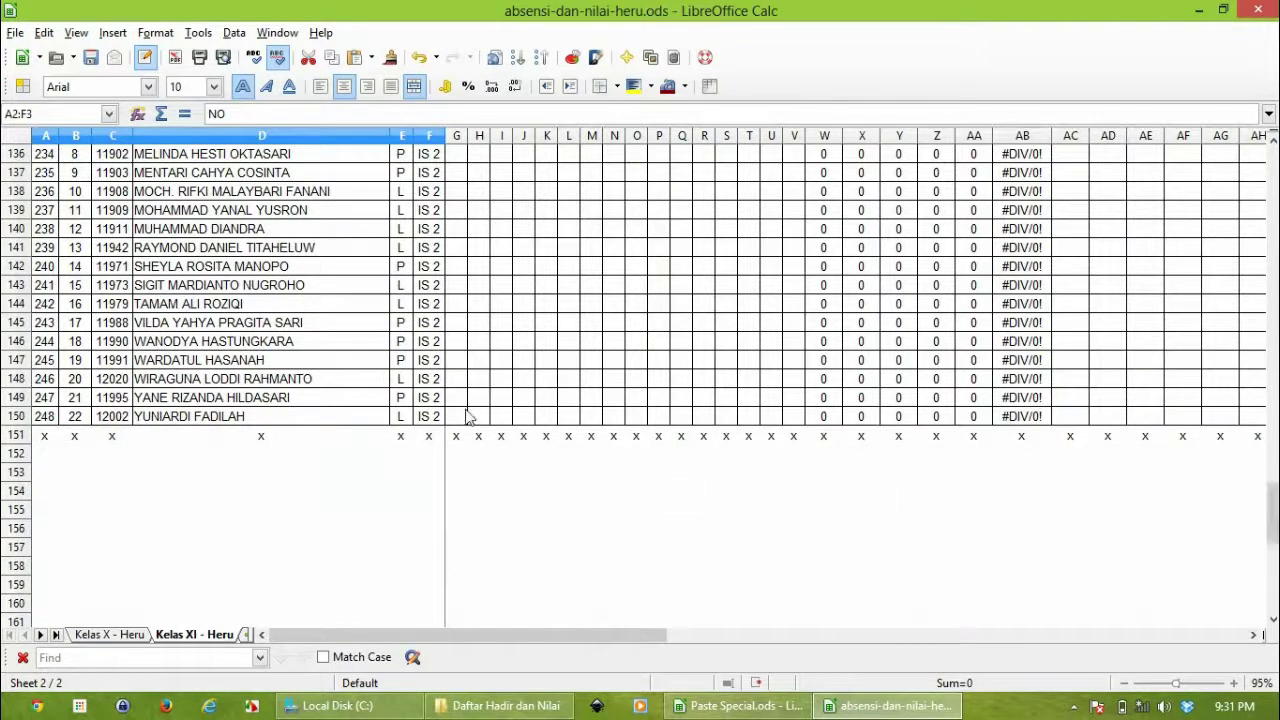
{"action": "left_click", "coordinate": [430, 416], "text": "shift"}
{"action": "left_click_drag", "start_coordinate": [1273, 511], "coordinate": [1273, 165]}
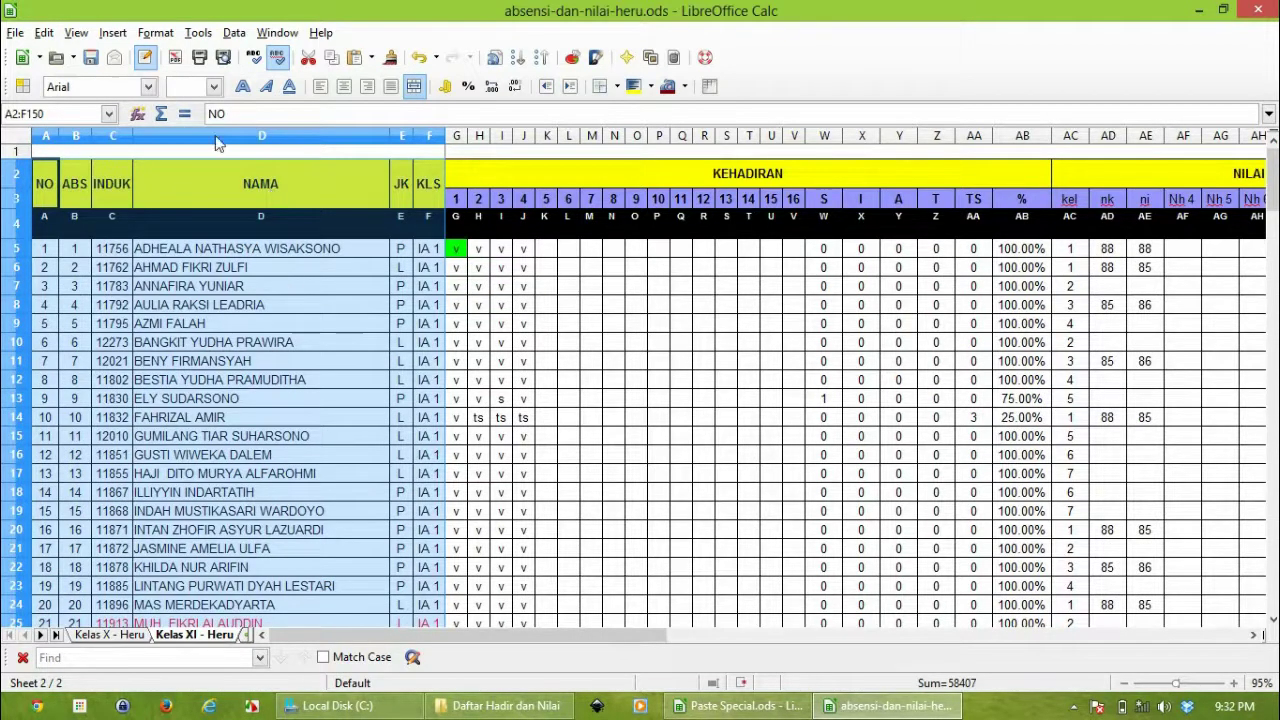
{"action": "left_click", "coordinate": [155, 33]}
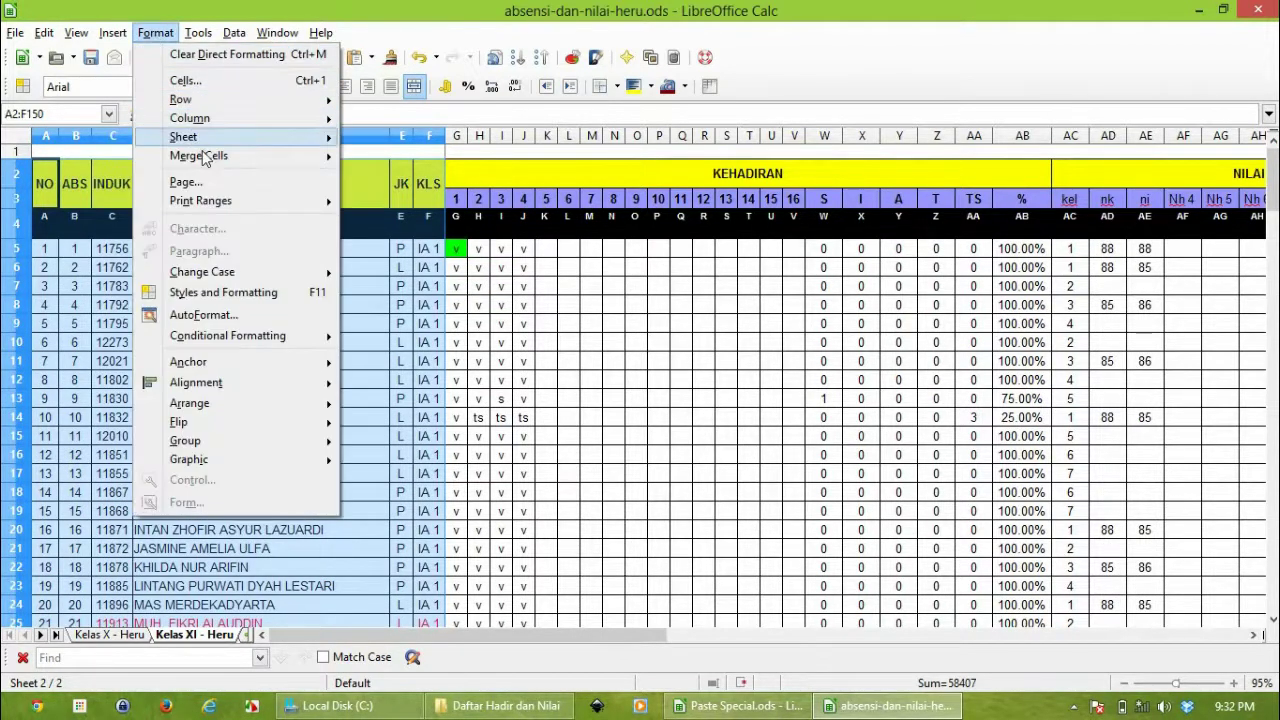
{"action": "mouse_move", "coordinate": [219, 208]}
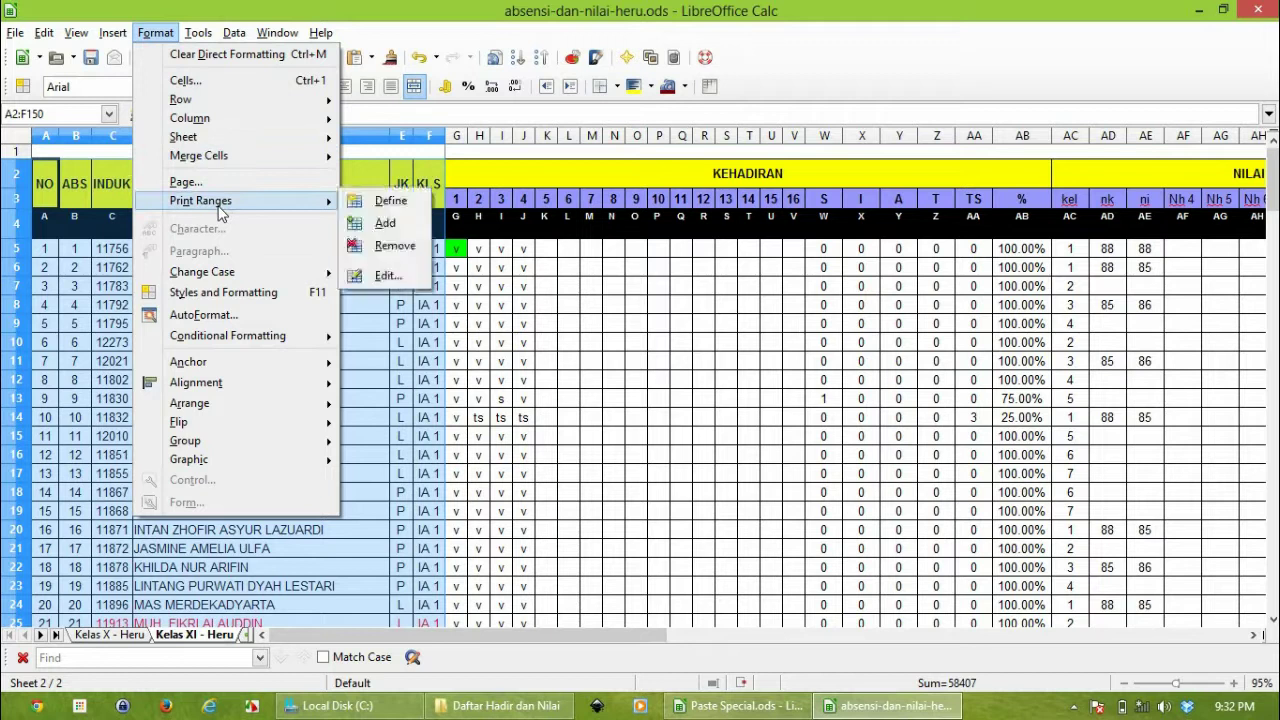
{"action": "left_click", "coordinate": [380, 202]}
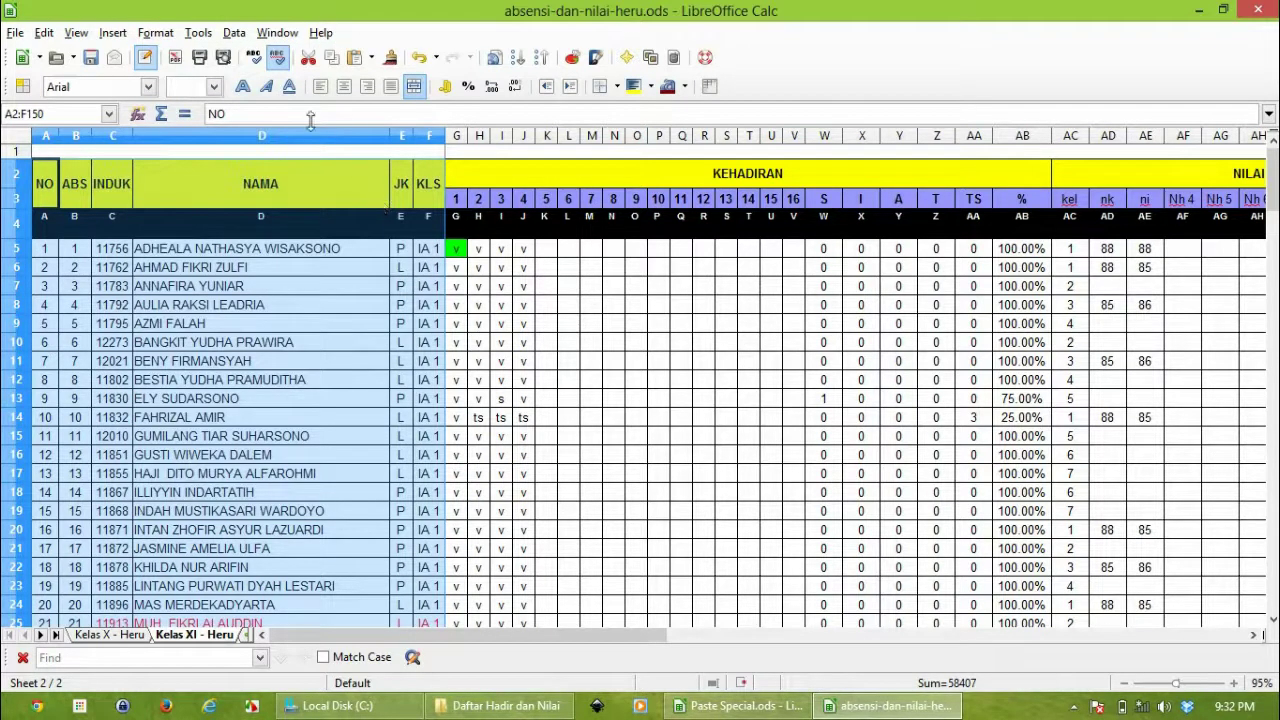
- Page through the print preview of the A2:F150 range to its last page, then close the preview
{"action": "left_click", "coordinate": [224, 58]}
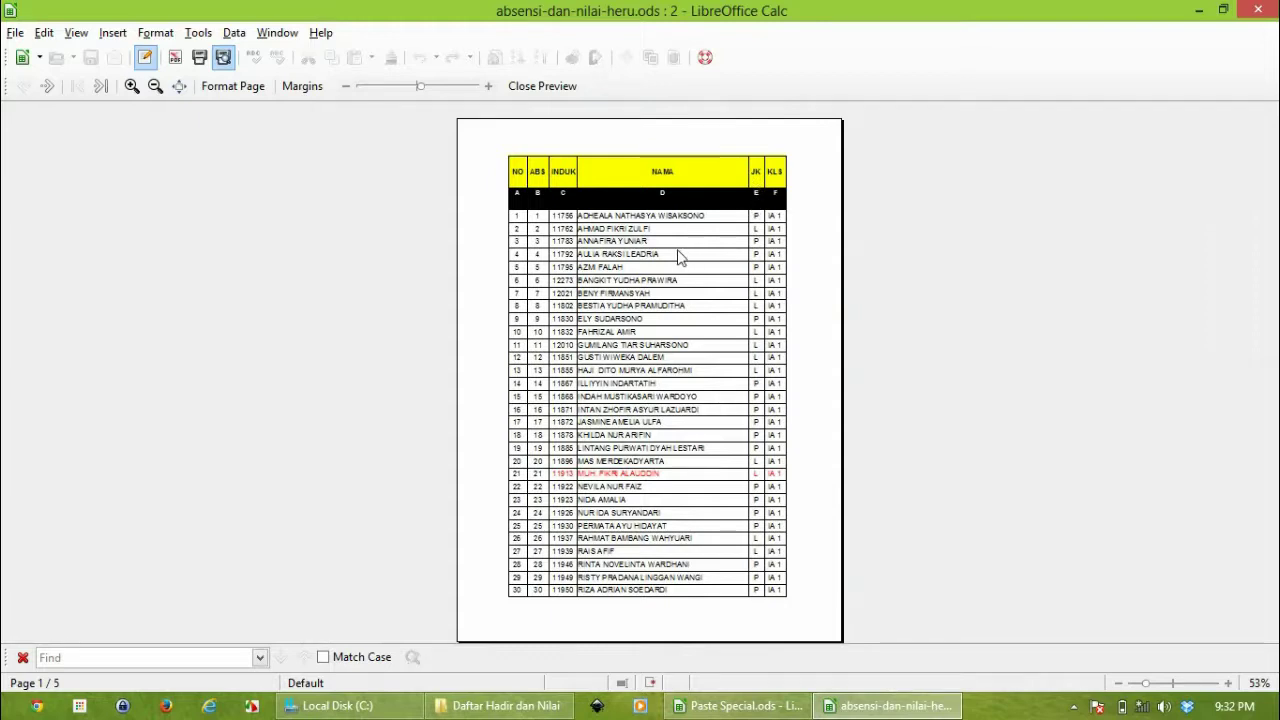
{"action": "scroll", "coordinate": [678, 255], "scroll_direction": "down", "scroll_amount": 2}
{"action": "scroll", "coordinate": [678, 255], "scroll_direction": "down", "scroll_amount": 2}
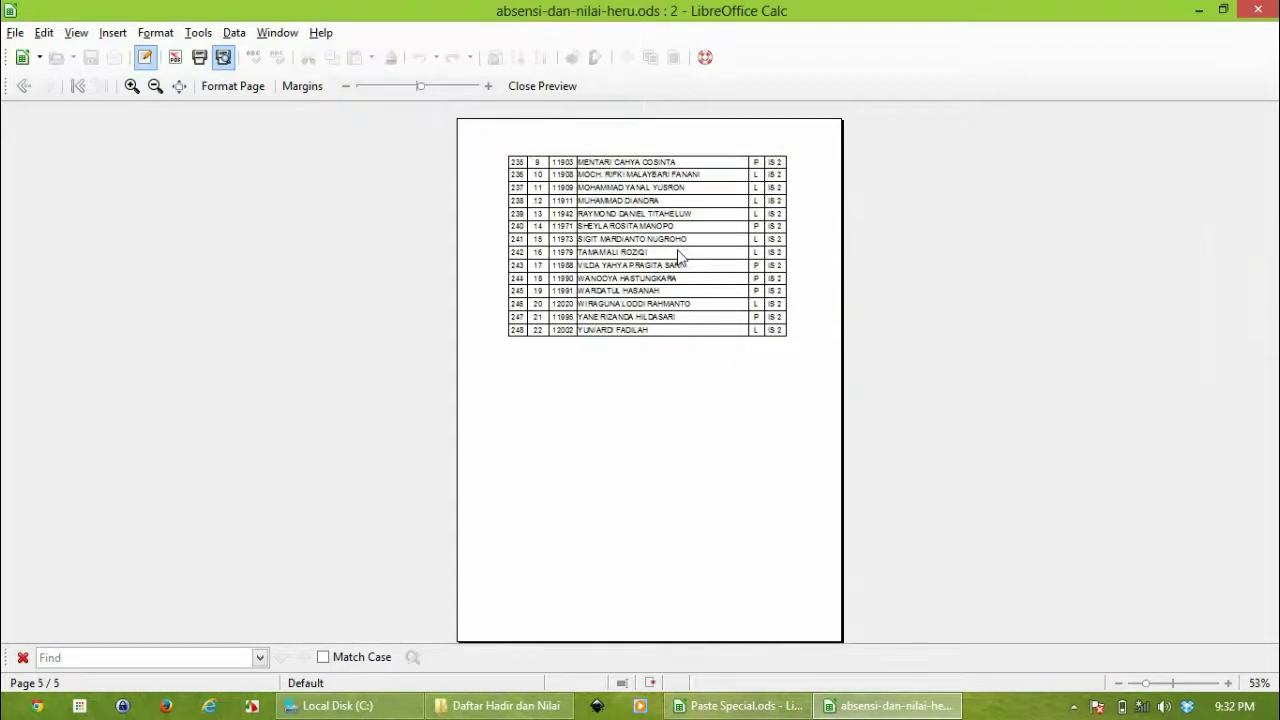
{"action": "scroll", "coordinate": [678, 255], "scroll_direction": "up", "scroll_amount": 4}
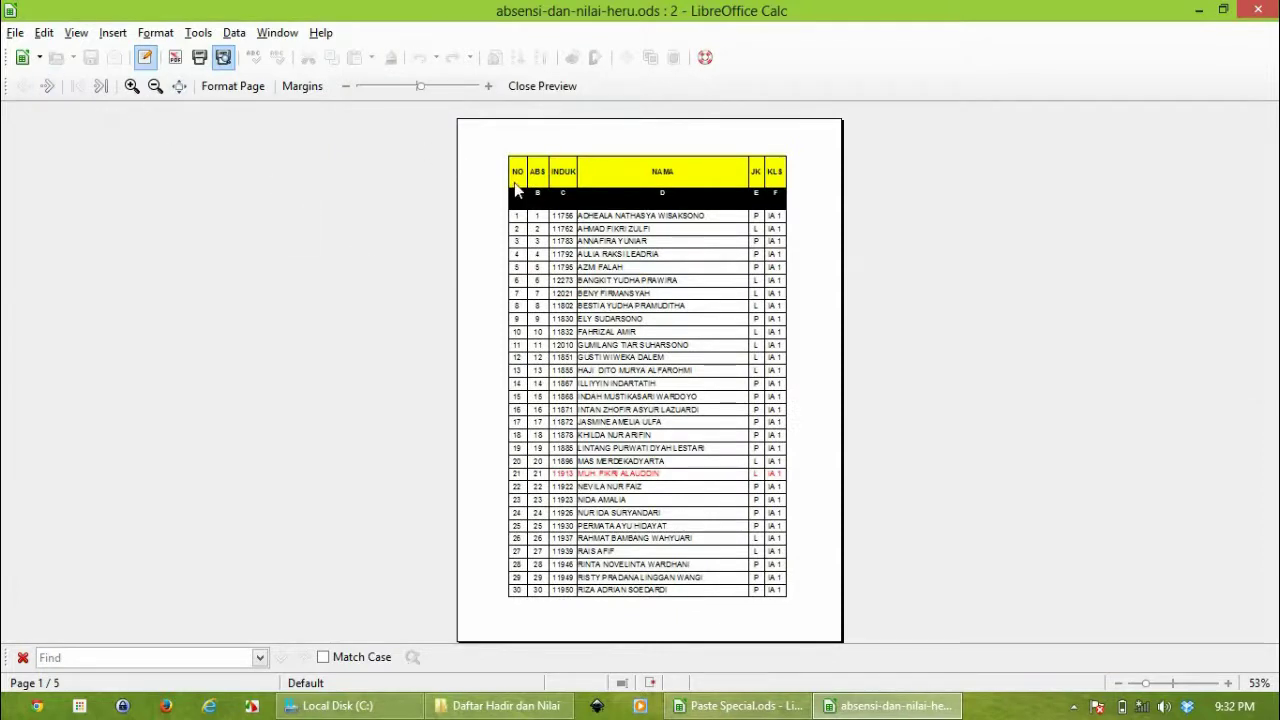
{"action": "left_click", "coordinate": [47, 86]}
{"action": "left_click", "coordinate": [47, 86]}
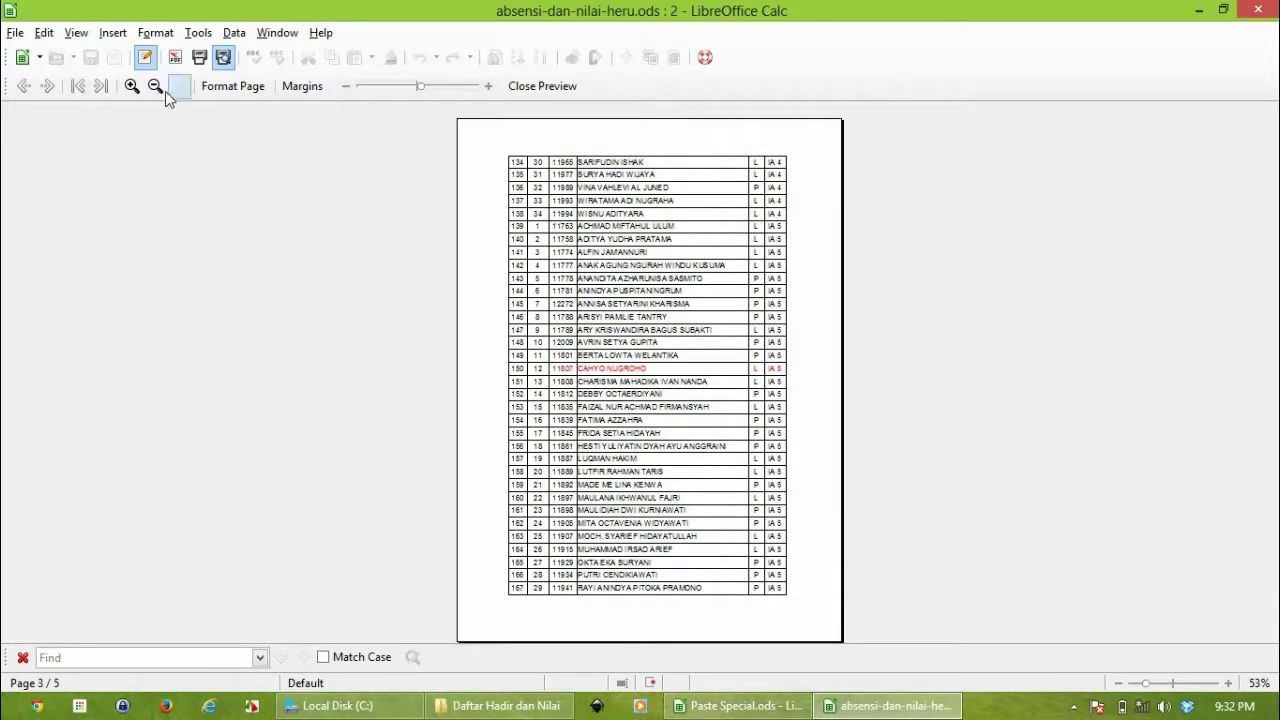
{"action": "left_click", "coordinate": [47, 86]}
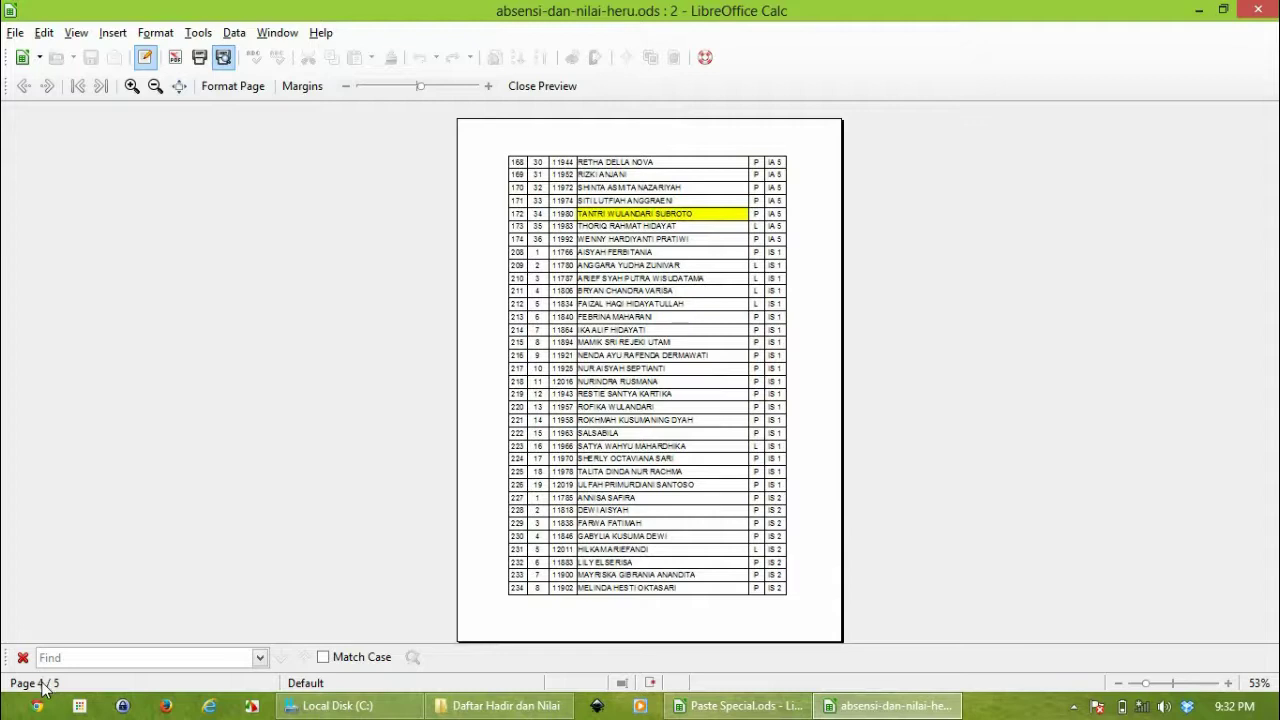
{"action": "left_click", "coordinate": [47, 86]}
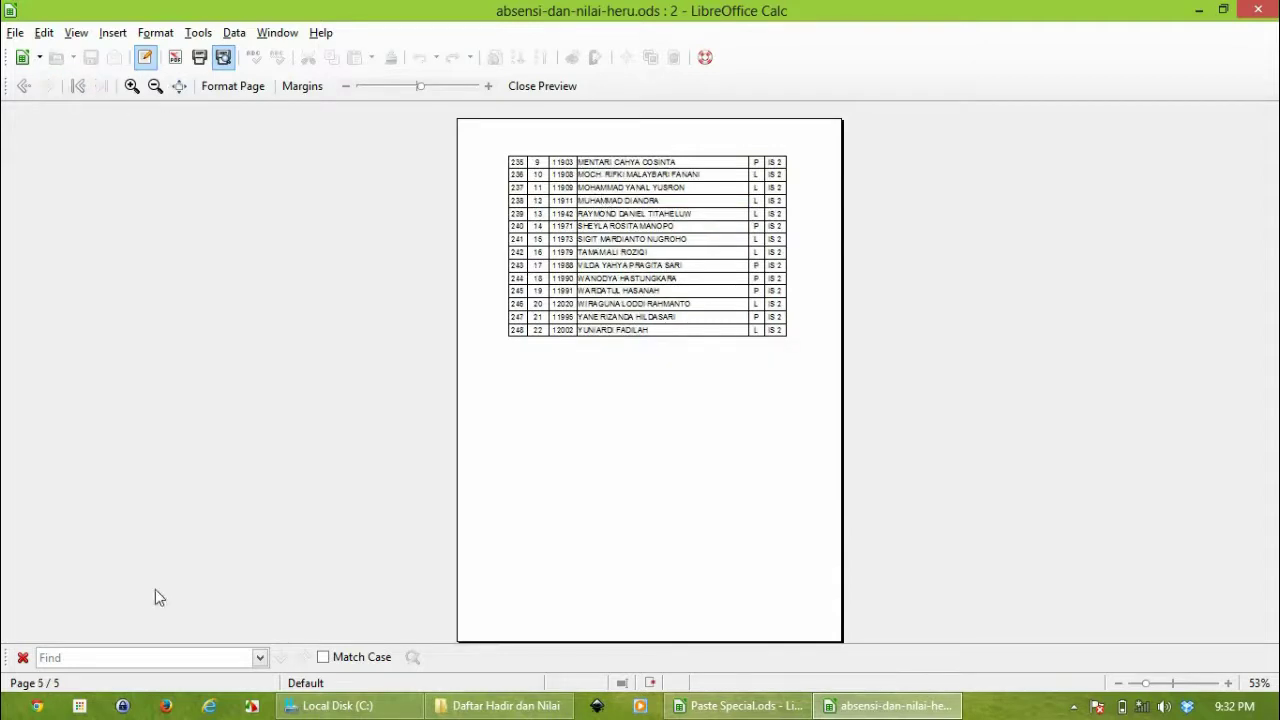
{"action": "left_click", "coordinate": [517, 88]}
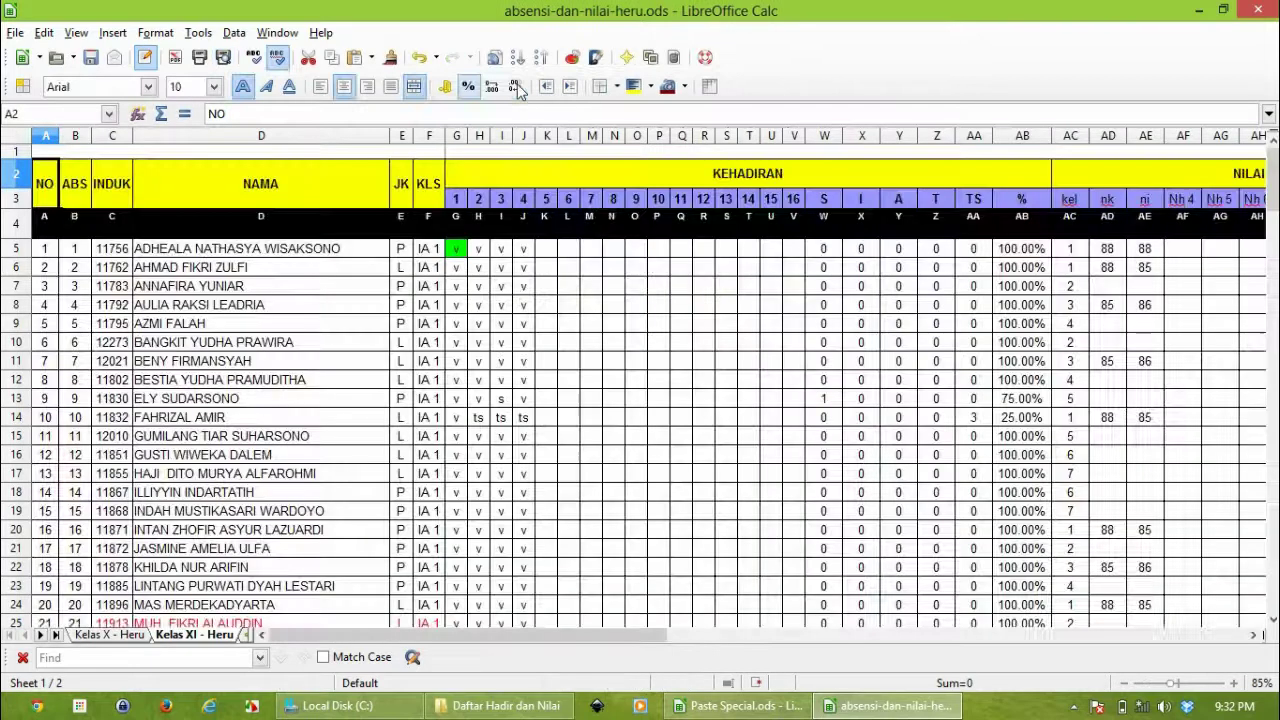
- Compare the top rows of the first and second preview pages for the header, then return to the sheet
{"action": "left_click", "coordinate": [223, 57]}
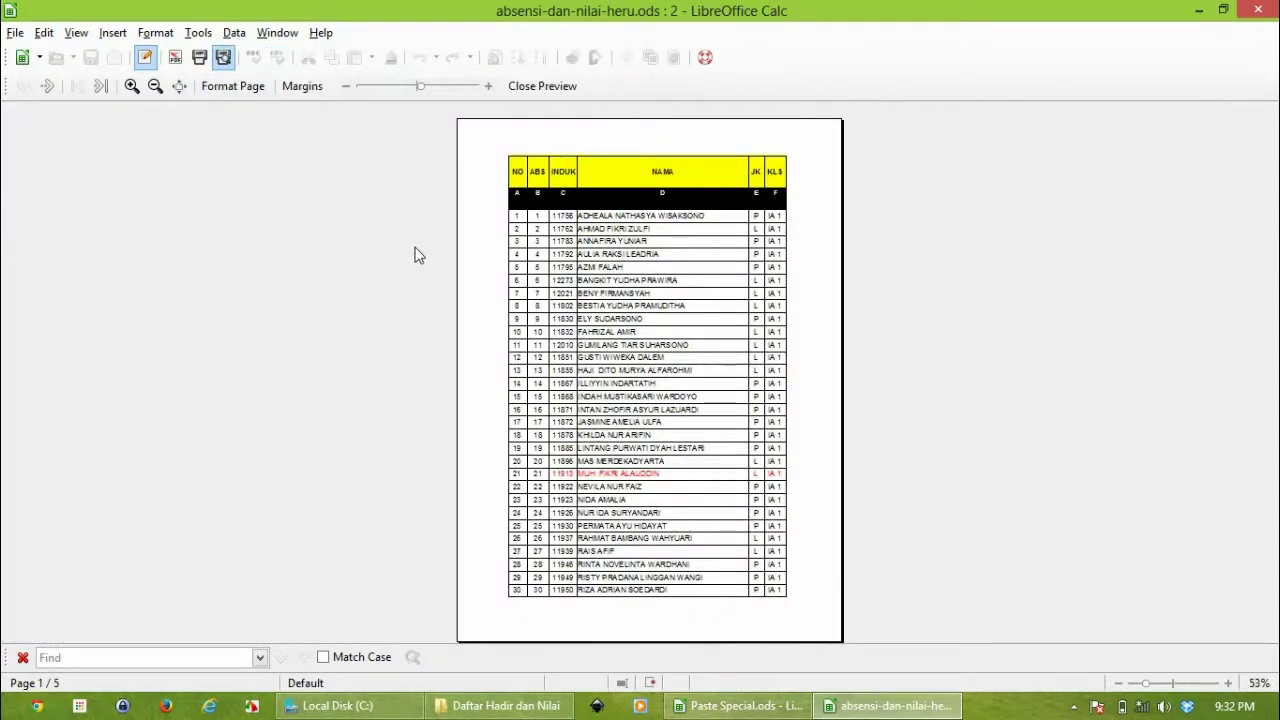
{"action": "left_click", "coordinate": [47, 86]}
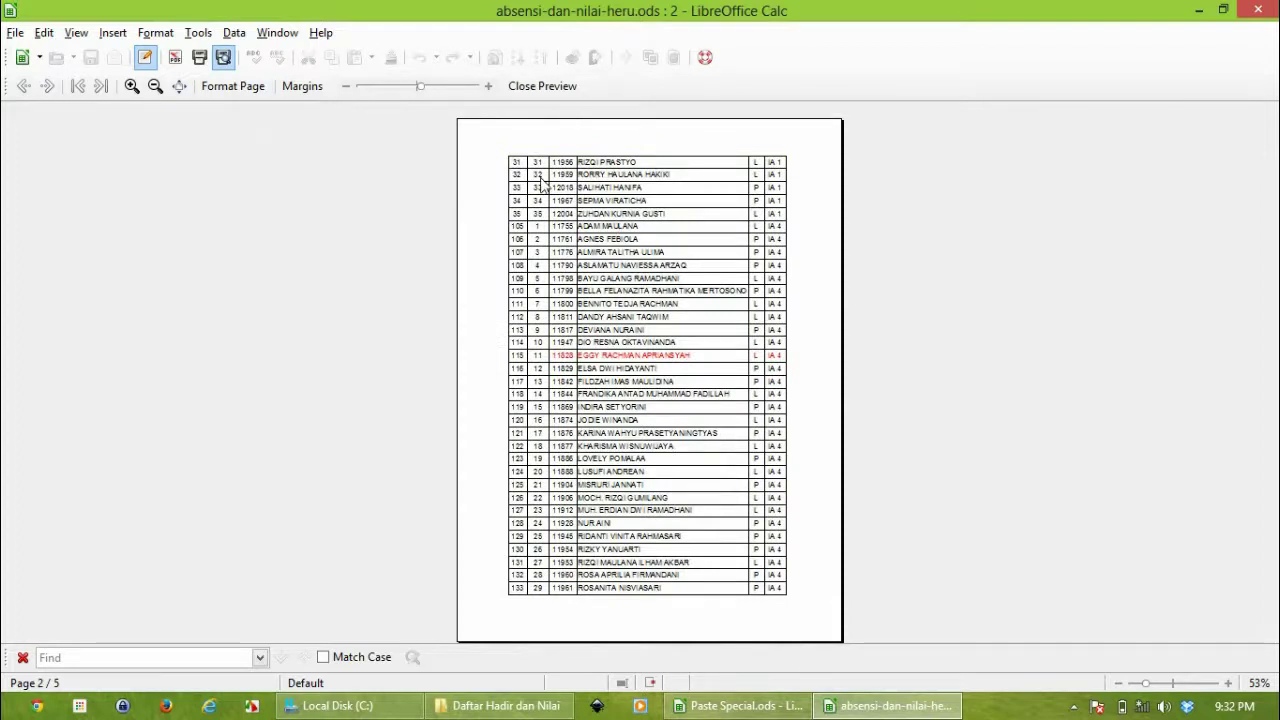
{"action": "left_click", "coordinate": [23, 86]}
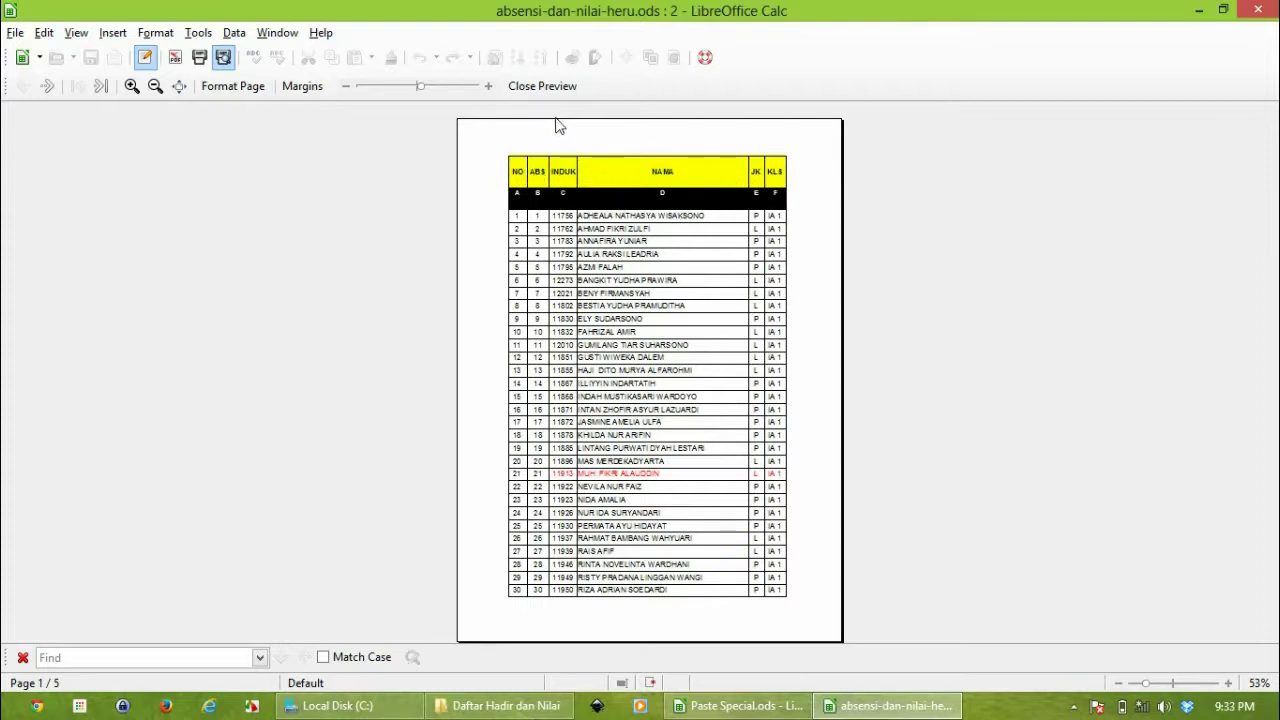
{"action": "left_click", "coordinate": [541, 87]}
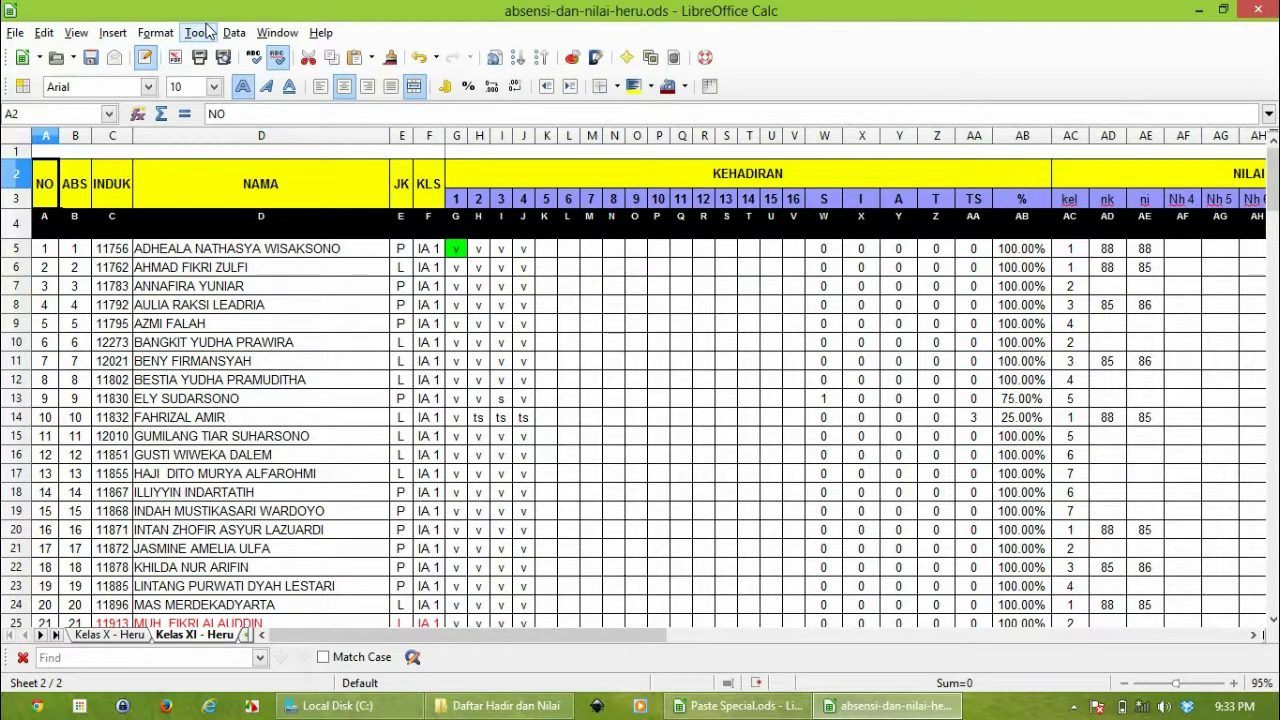
{"action": "left_click", "coordinate": [157, 33]}
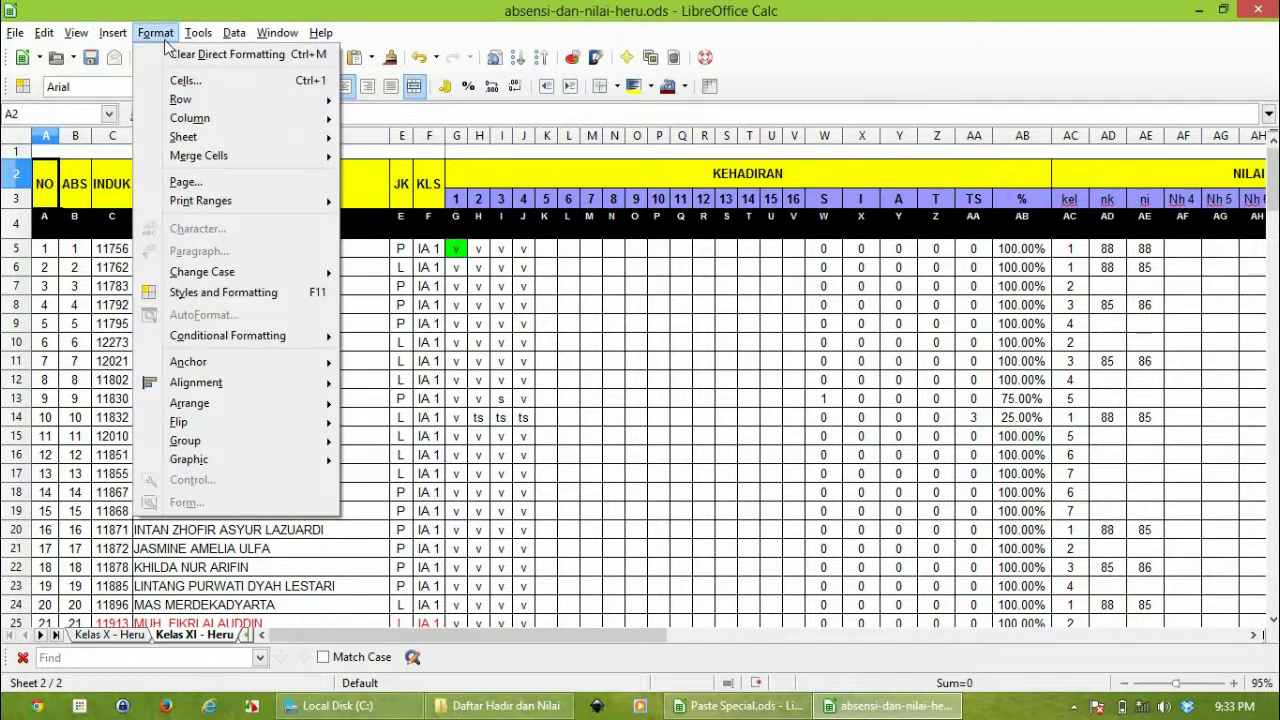
{"action": "left_click", "coordinate": [205, 183]}
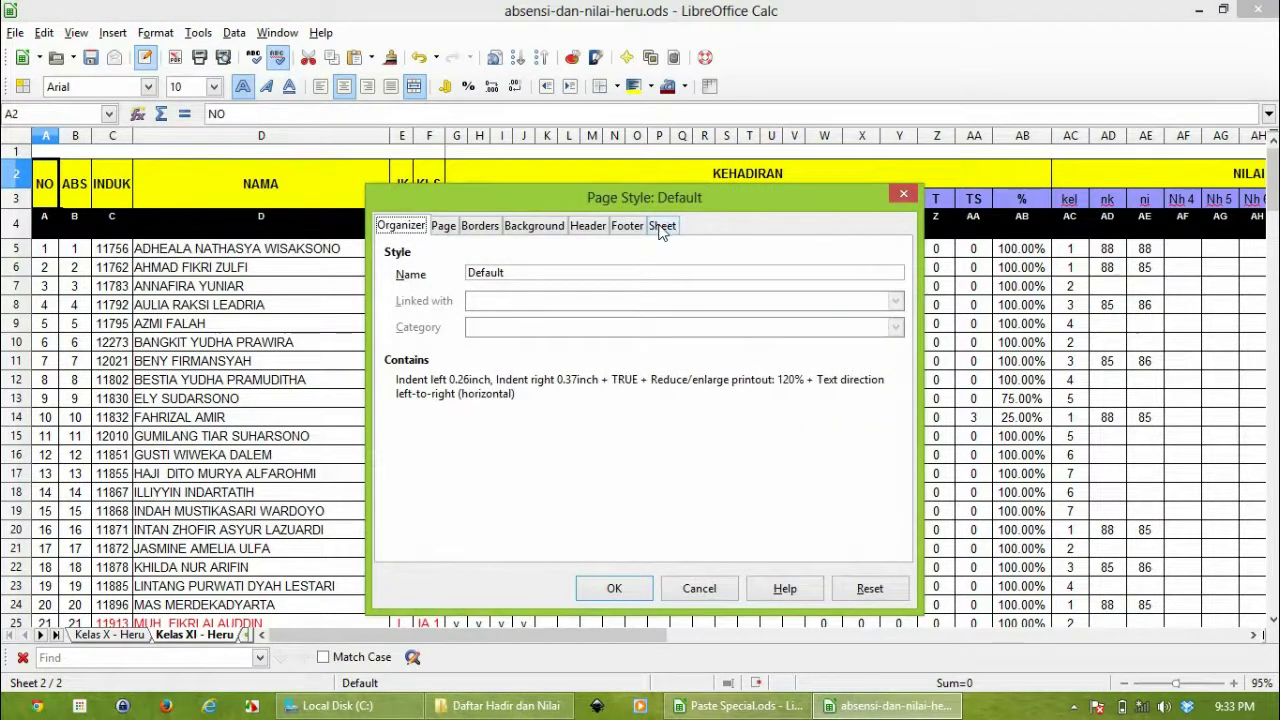
{"action": "left_click", "coordinate": [662, 228]}
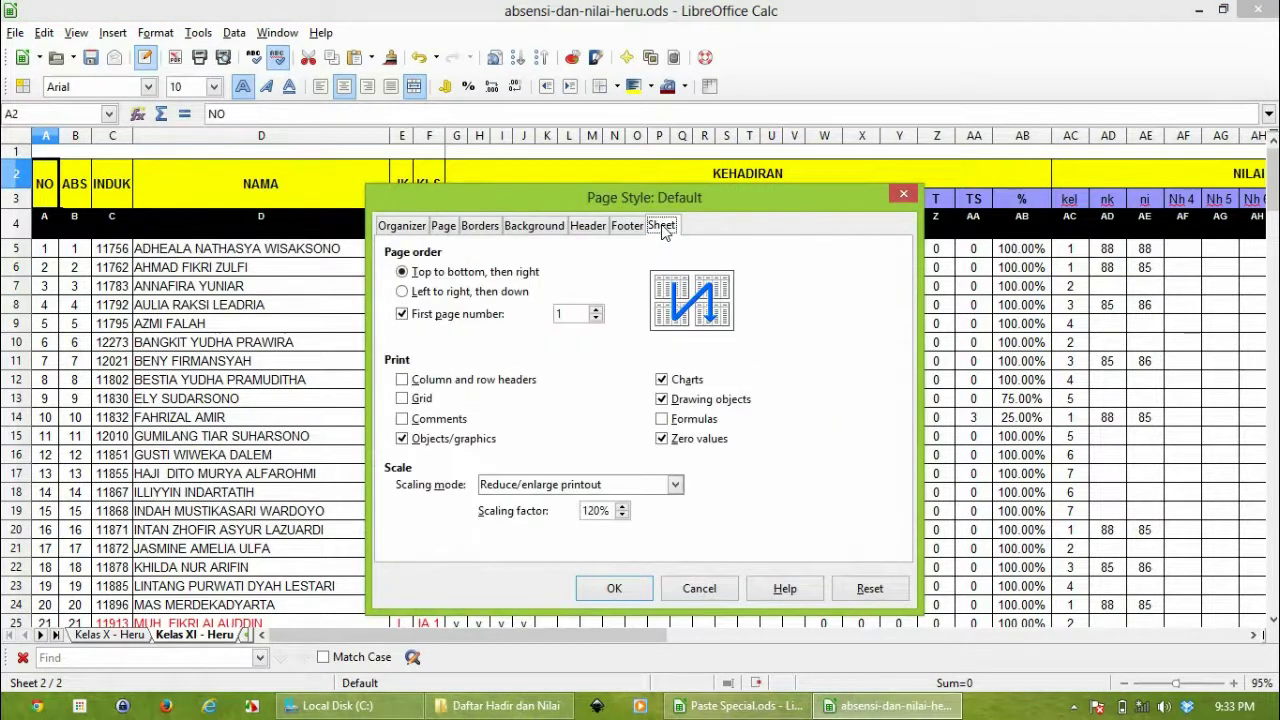
{"action": "left_click", "coordinate": [903, 196]}
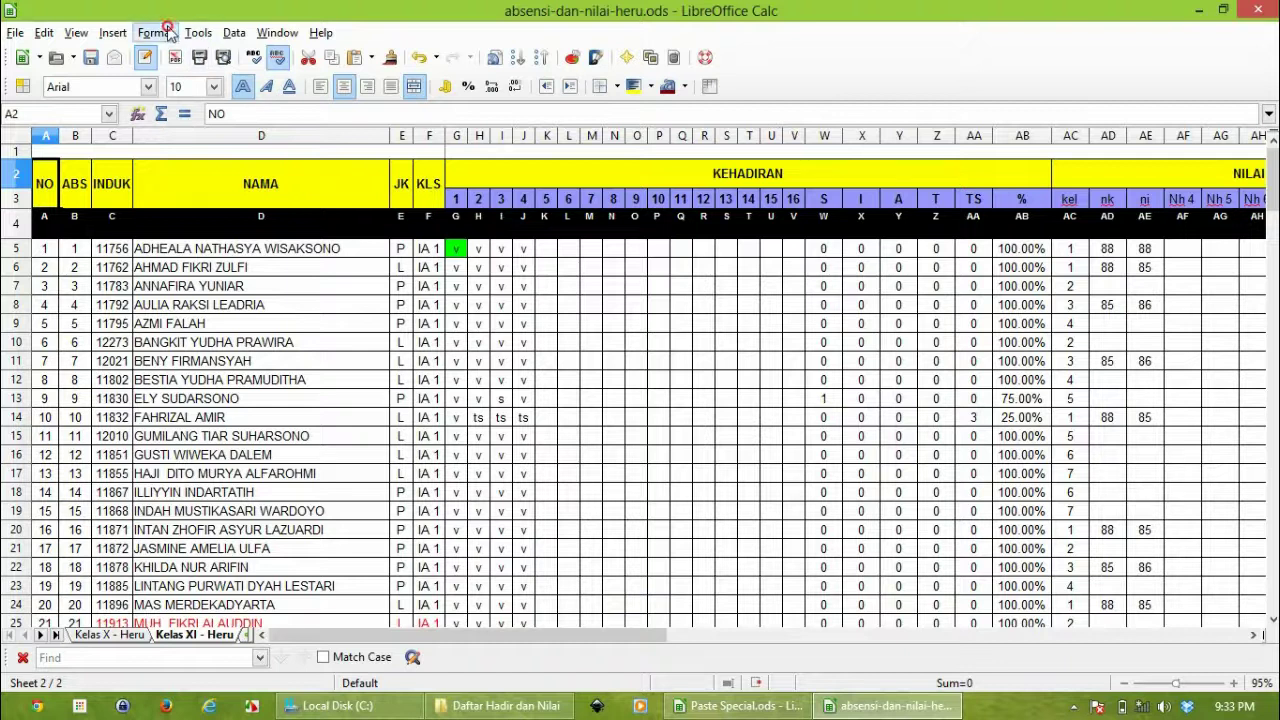
- Edit the print ranges so that rows 2 to 4 ($2:$4) repeat on every printed page
{"action": "left_click", "coordinate": [165, 32]}
{"action": "mouse_move", "coordinate": [199, 201]}
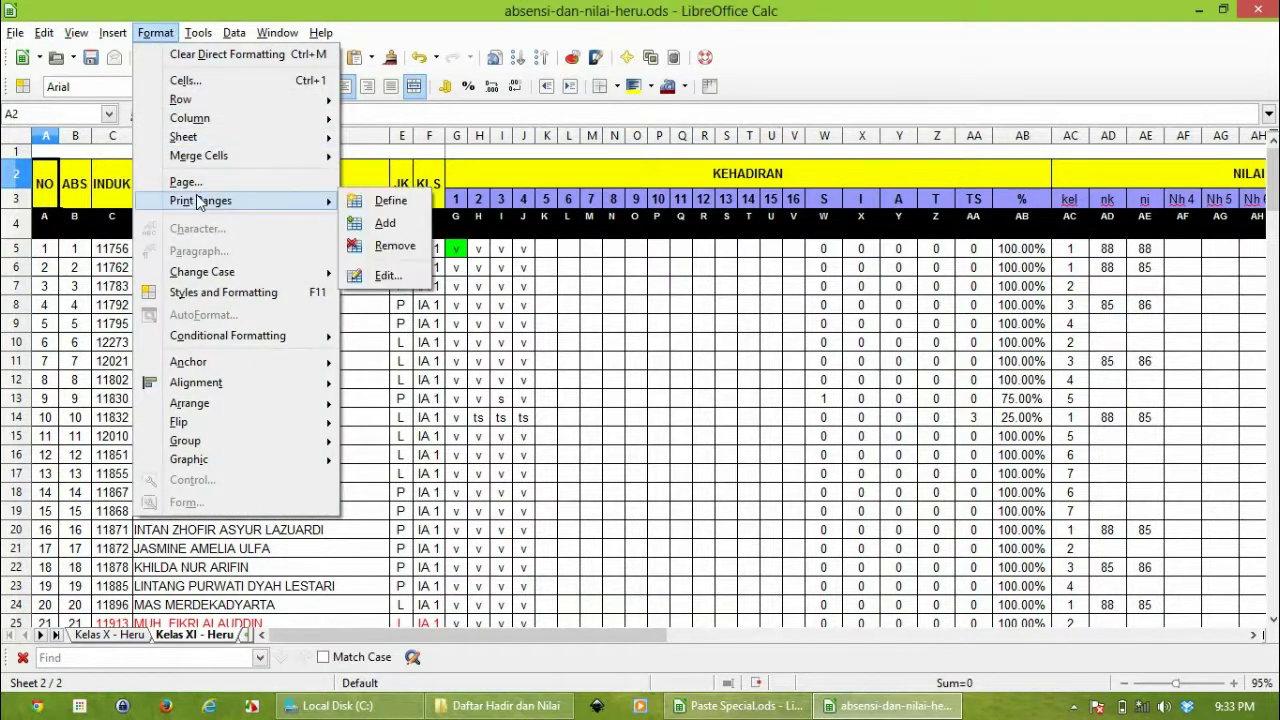
{"action": "left_click", "coordinate": [388, 275]}
{"action": "left_click_drag", "start_coordinate": [592, 258], "coordinate": [462, 166]}
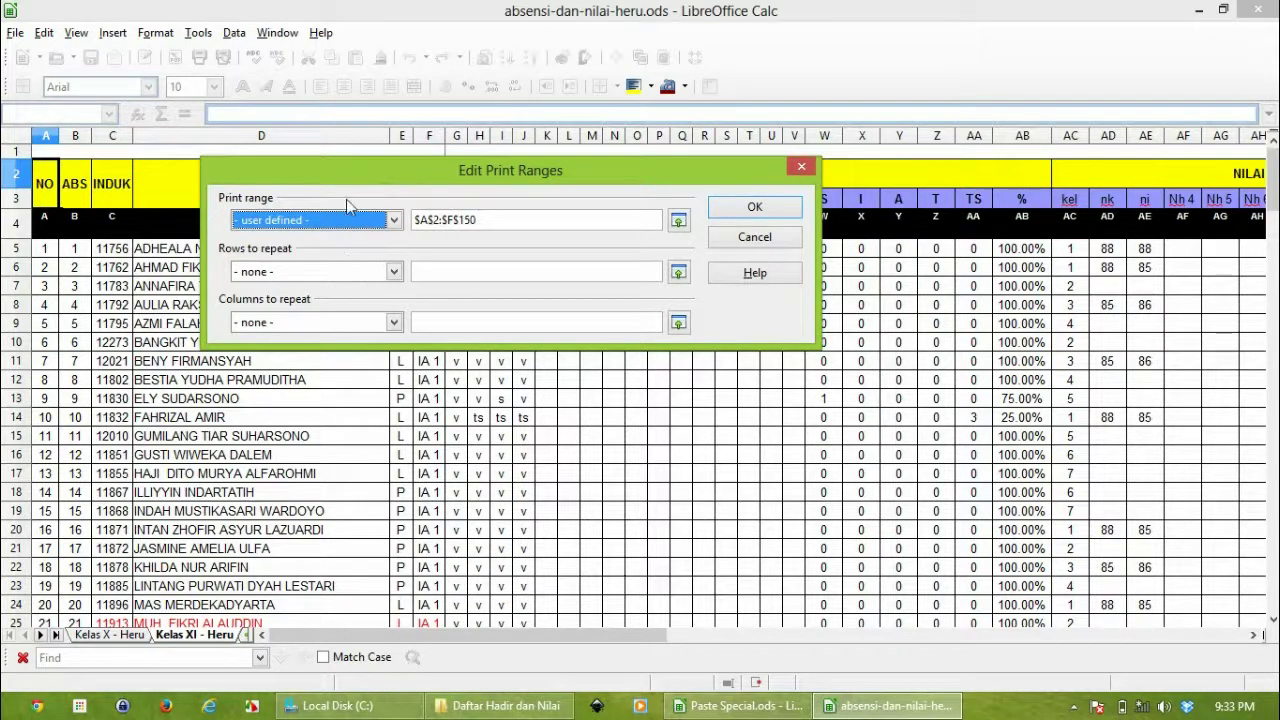
{"action": "left_click_drag", "start_coordinate": [372, 176], "coordinate": [336, 161]}
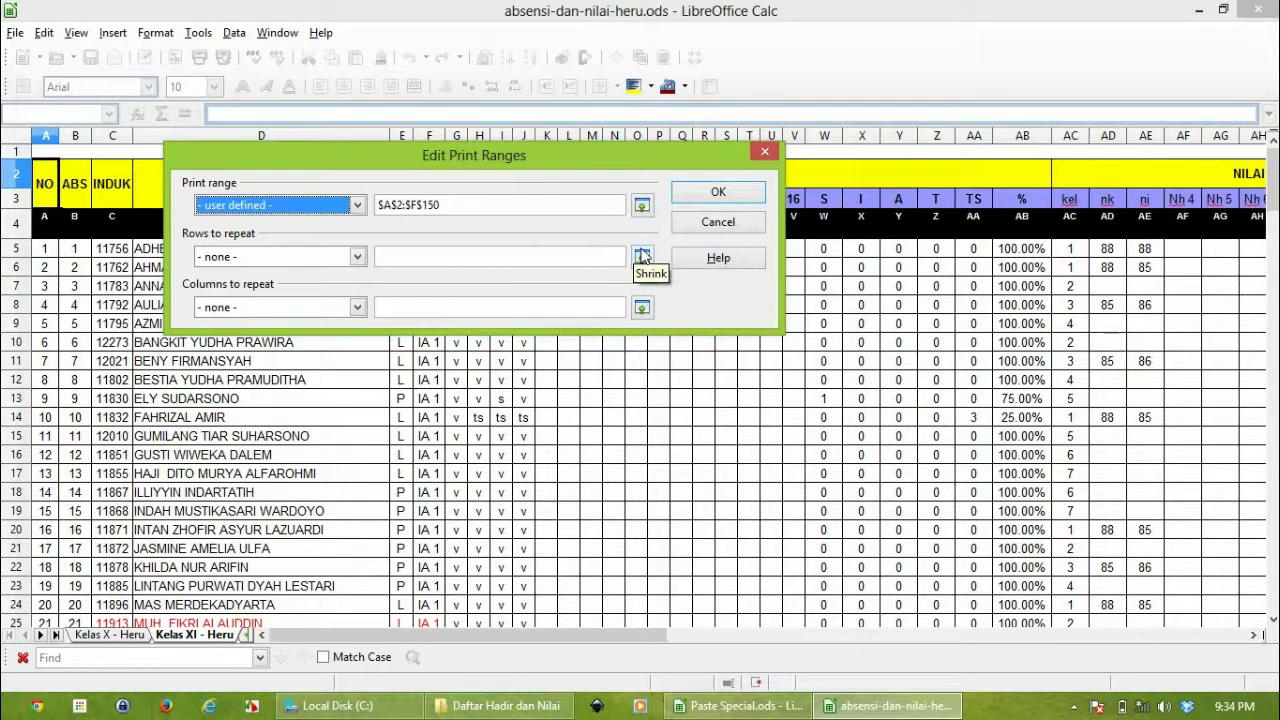
{"action": "left_click_drag", "start_coordinate": [606, 157], "coordinate": [952, 169]}
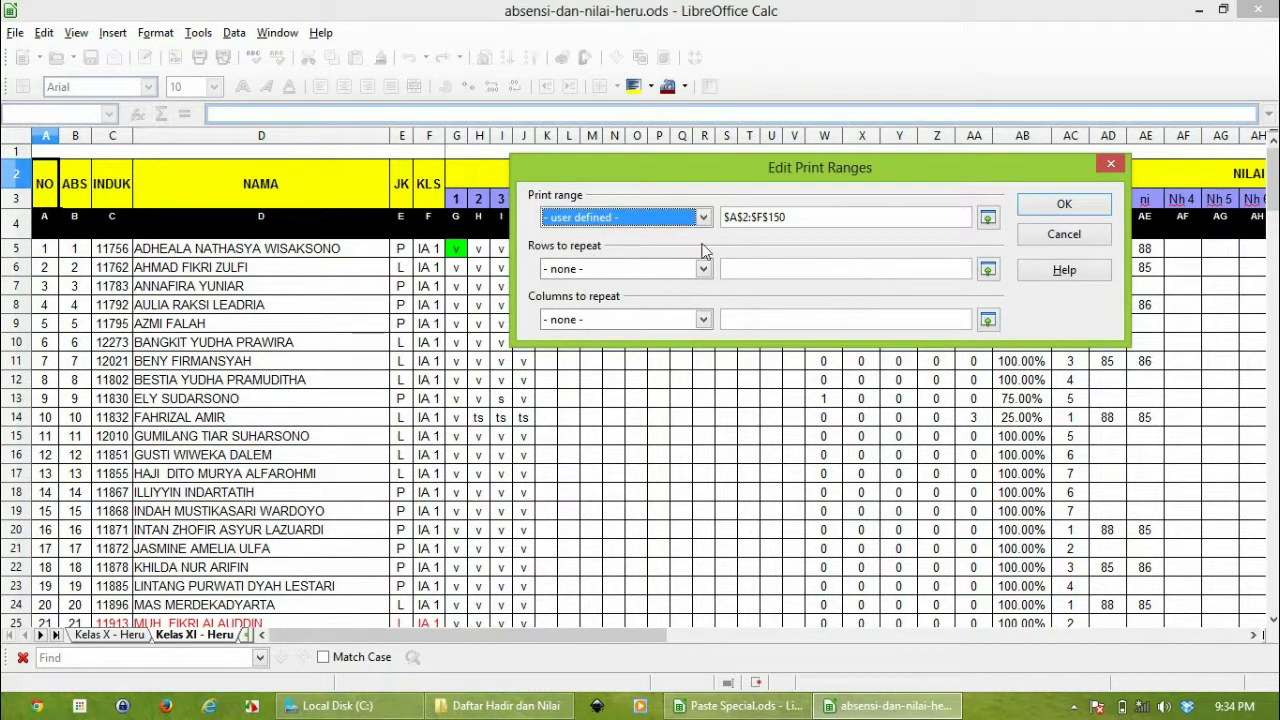
{"action": "left_click", "coordinate": [987, 269]}
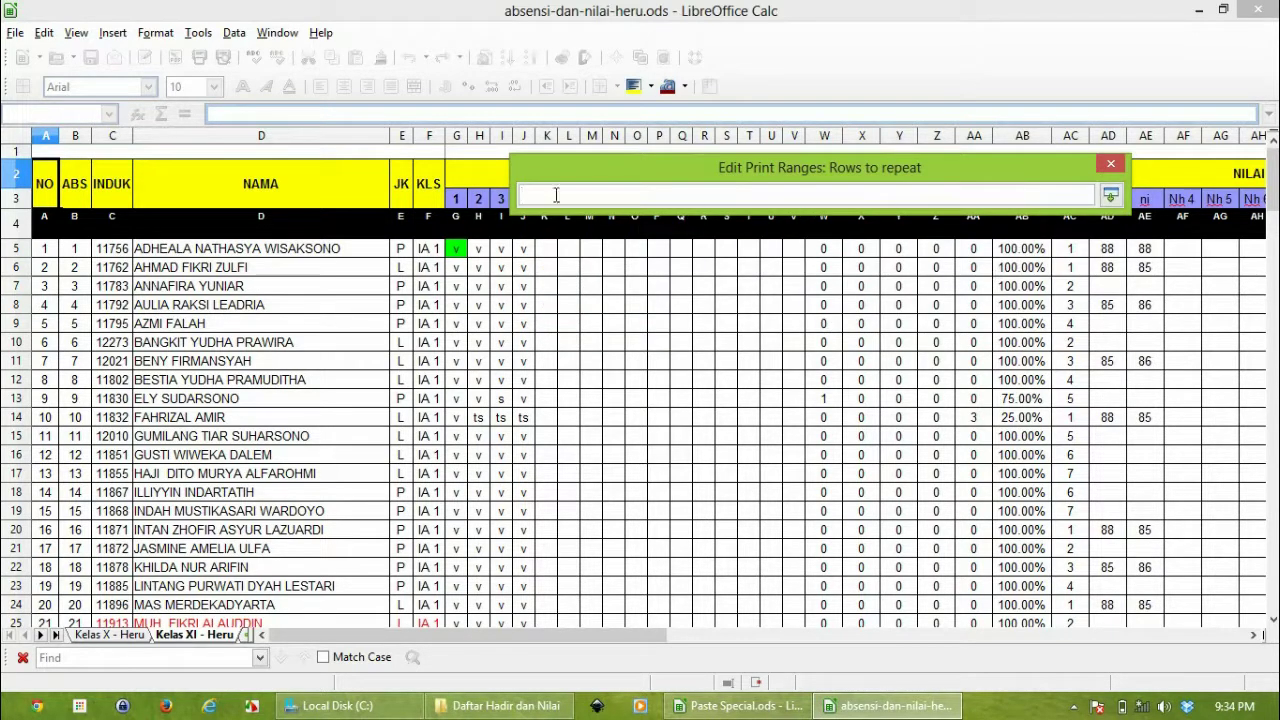
{"action": "left_click_drag", "start_coordinate": [38, 175], "coordinate": [428, 232]}
{"action": "left_click", "coordinate": [1110, 195]}
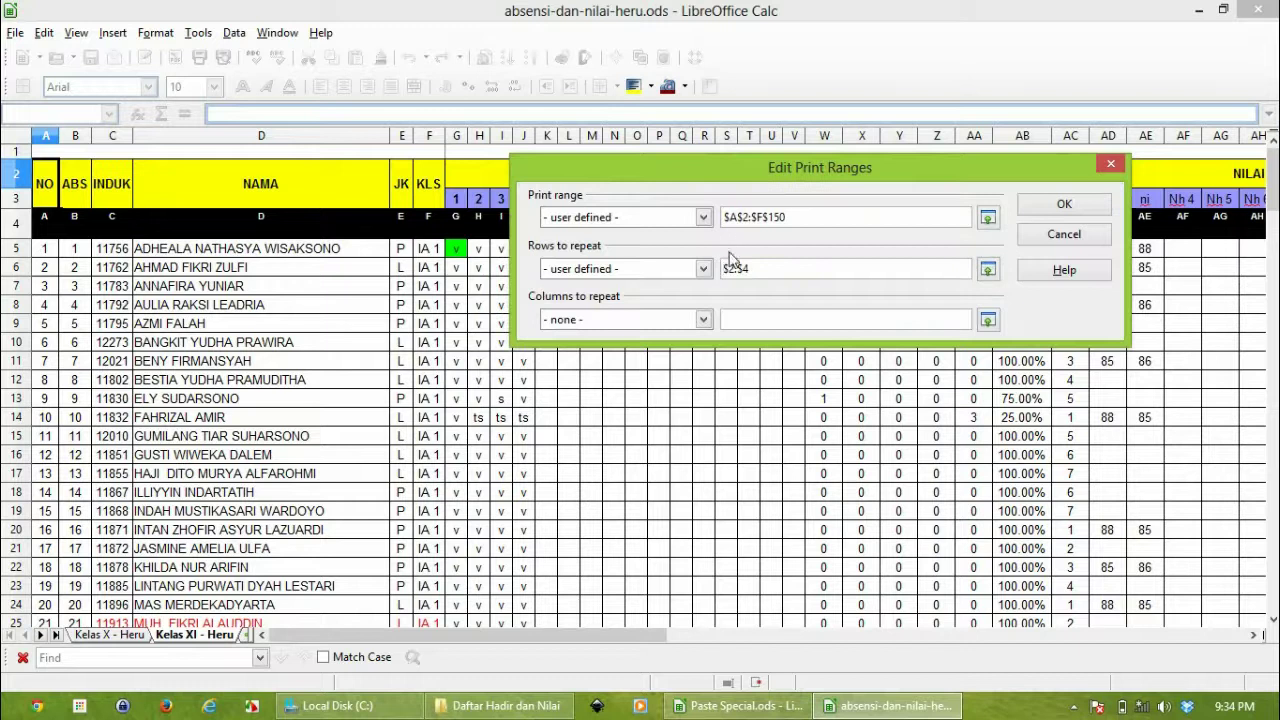
{"action": "left_click", "coordinate": [1050, 212]}
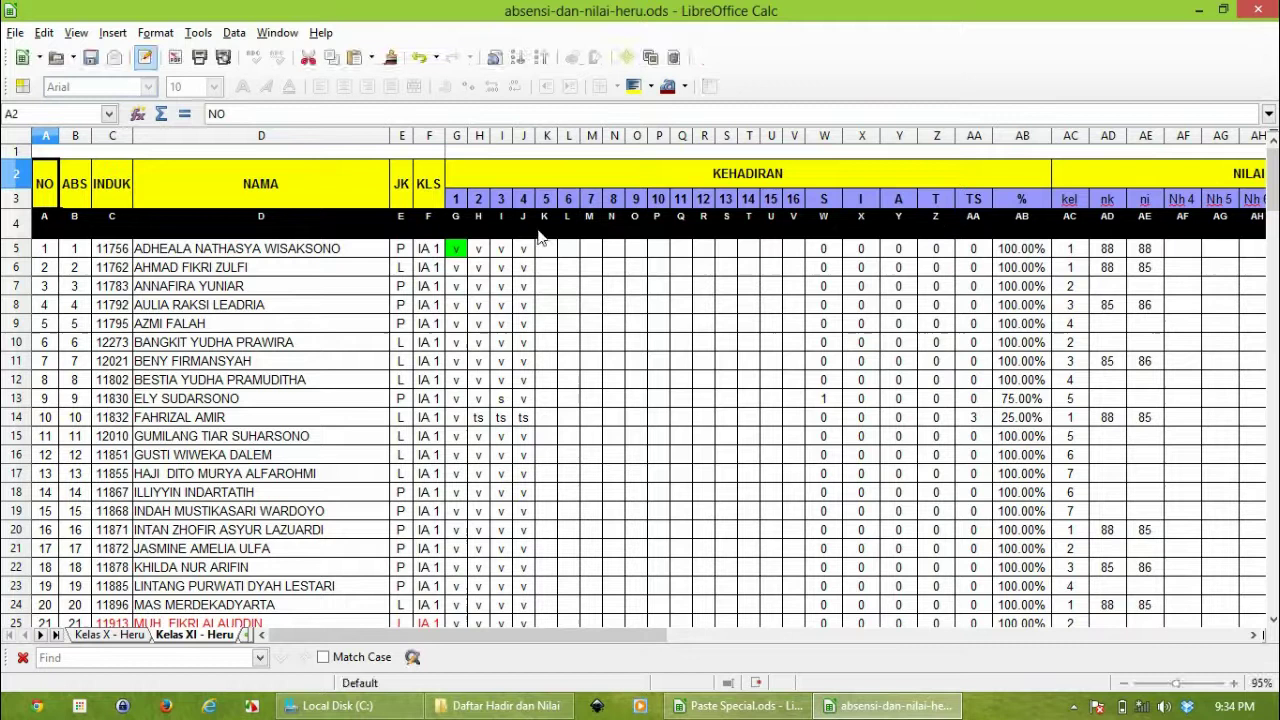
- Page through the print preview to the last page to check the repeated header rows, then close the preview
{"action": "left_click", "coordinate": [224, 59]}
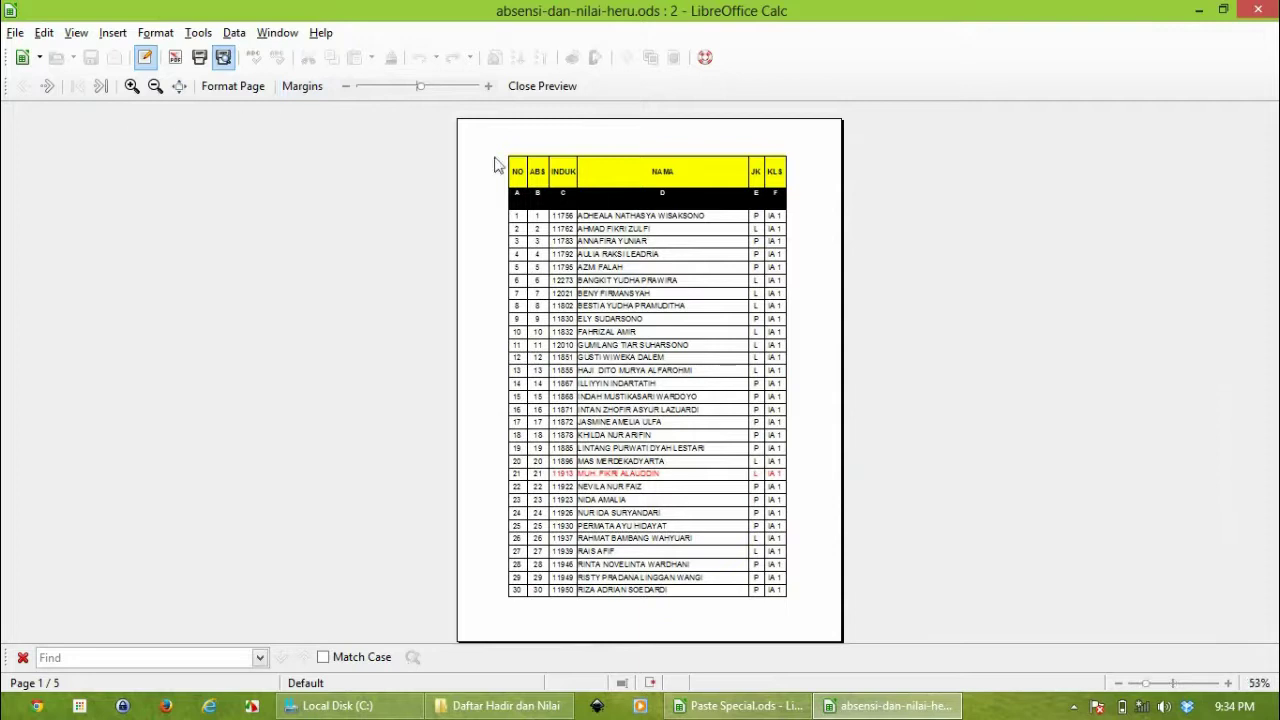
{"action": "scroll", "coordinate": [574, 187], "scroll_direction": "down", "scroll_amount": 1}
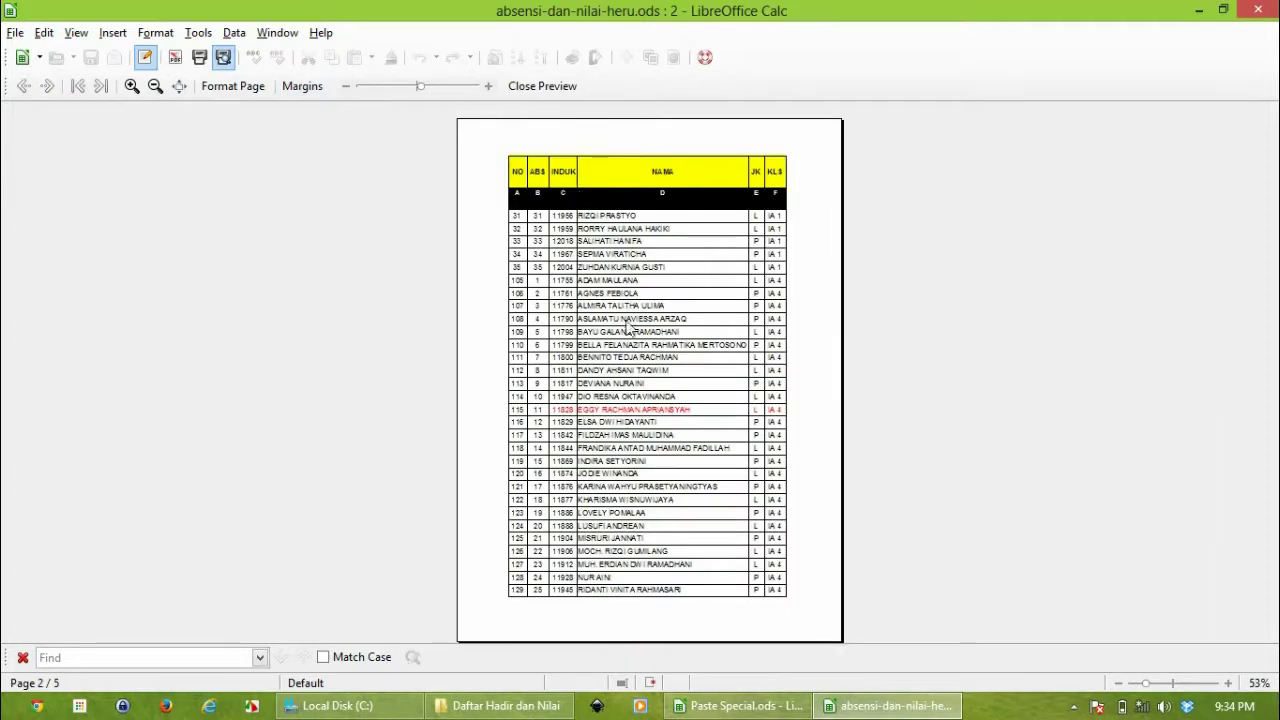
{"action": "left_click", "coordinate": [47, 86]}
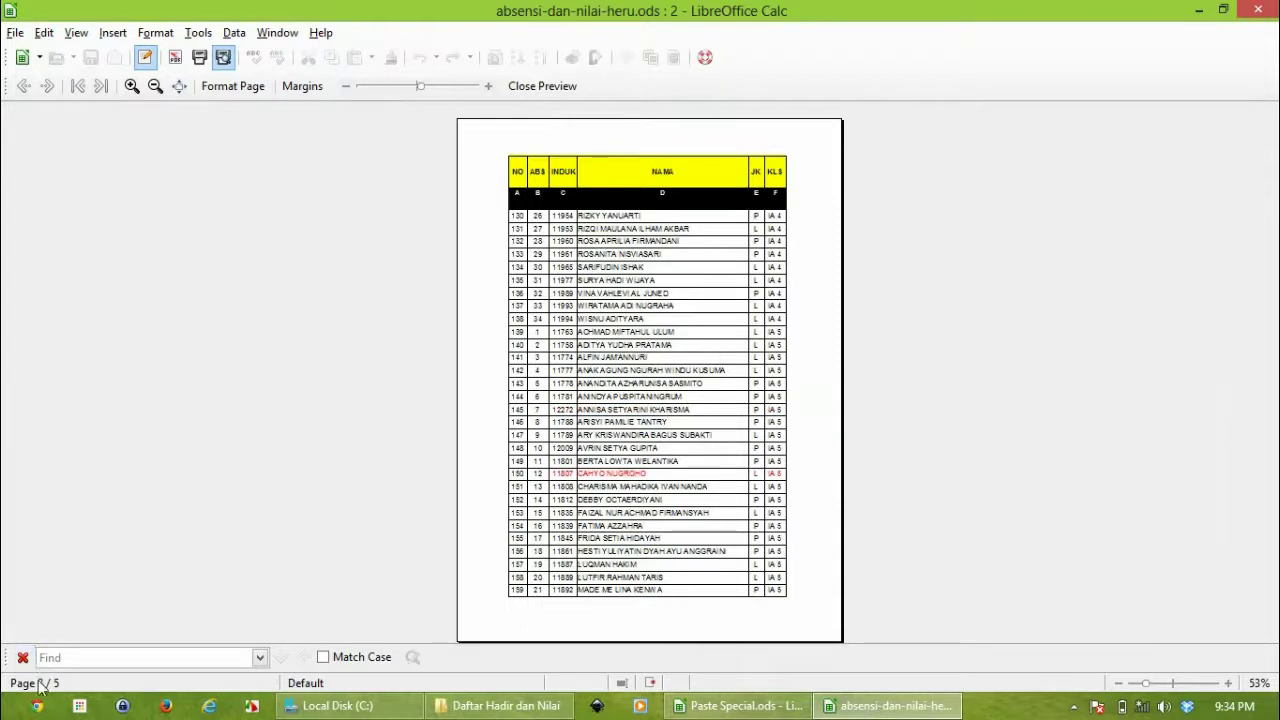
{"action": "left_click", "coordinate": [47, 86]}
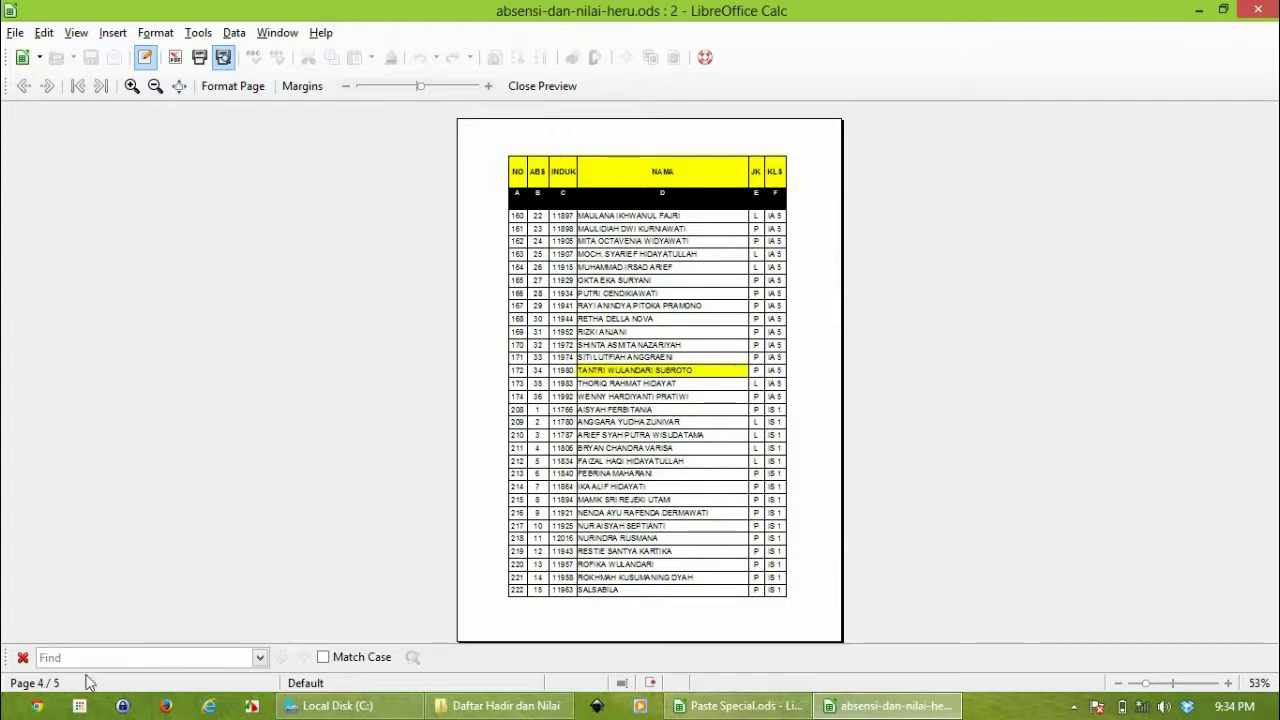
{"action": "left_click", "coordinate": [47, 86]}
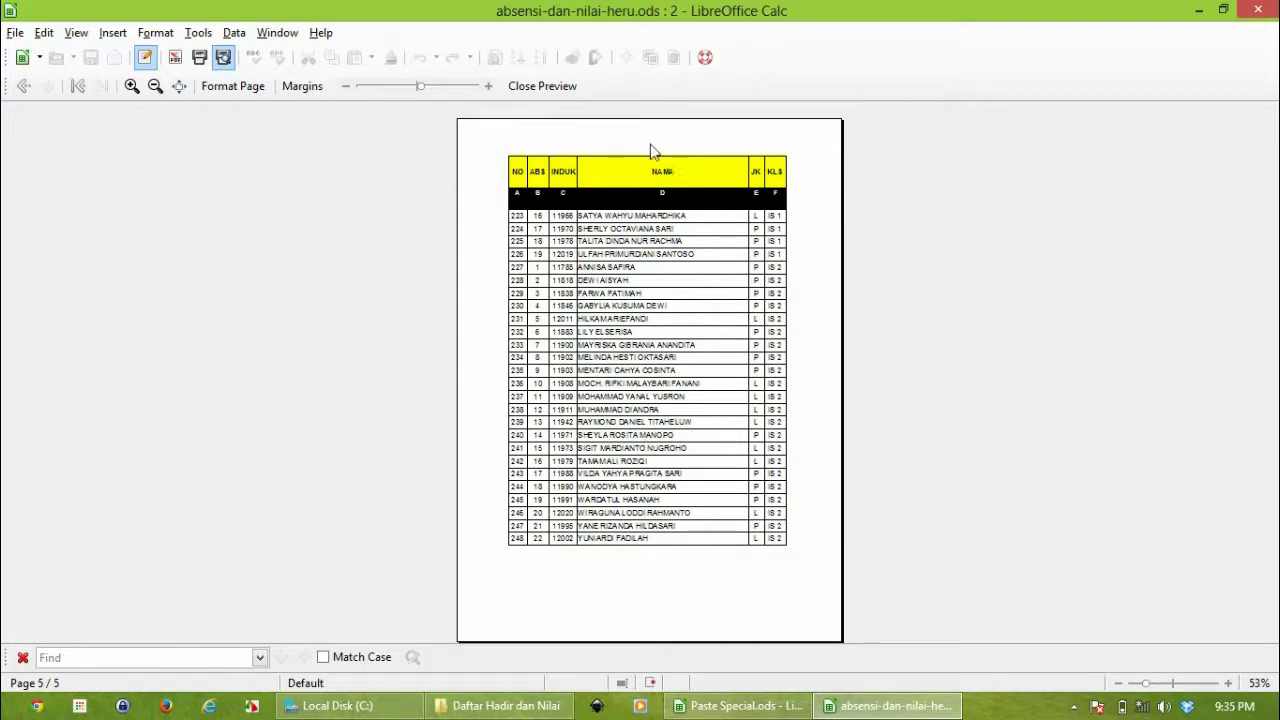
{"action": "left_click", "coordinate": [531, 92]}
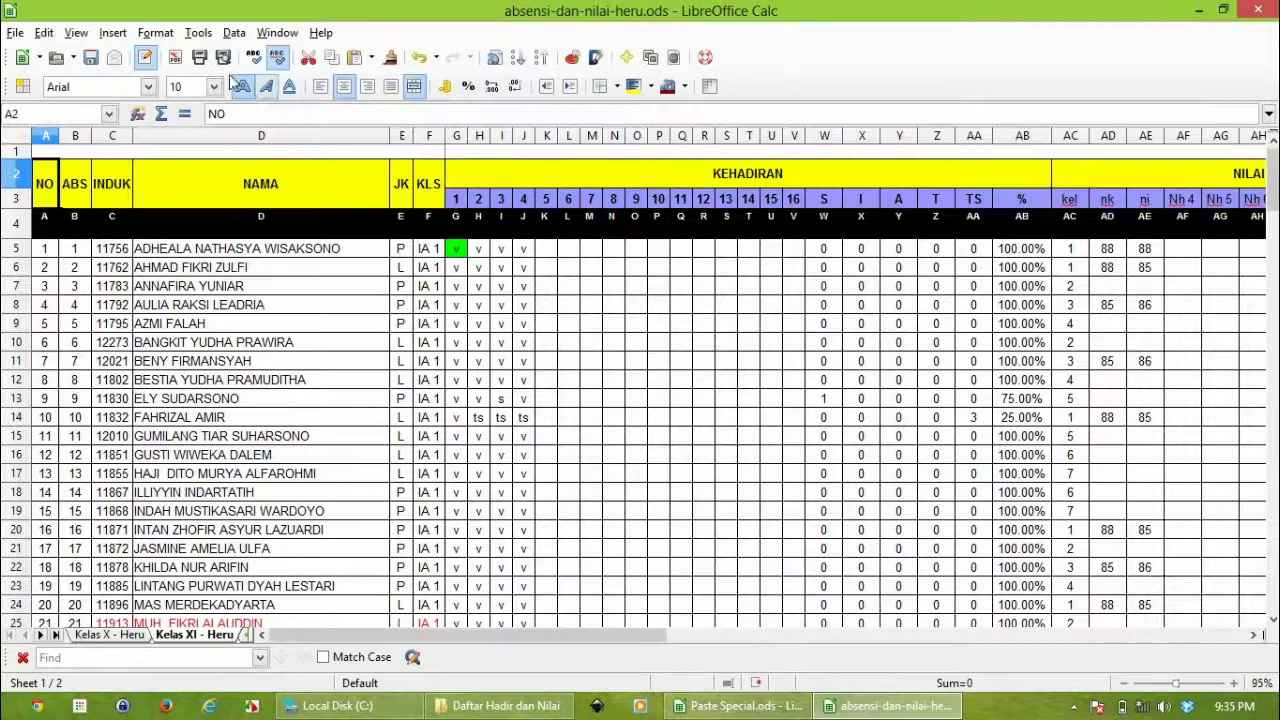
- Review the print range and rows-to-repeat settings in Edit Print Ranges, then close the dialog
{"action": "left_click", "coordinate": [155, 32]}
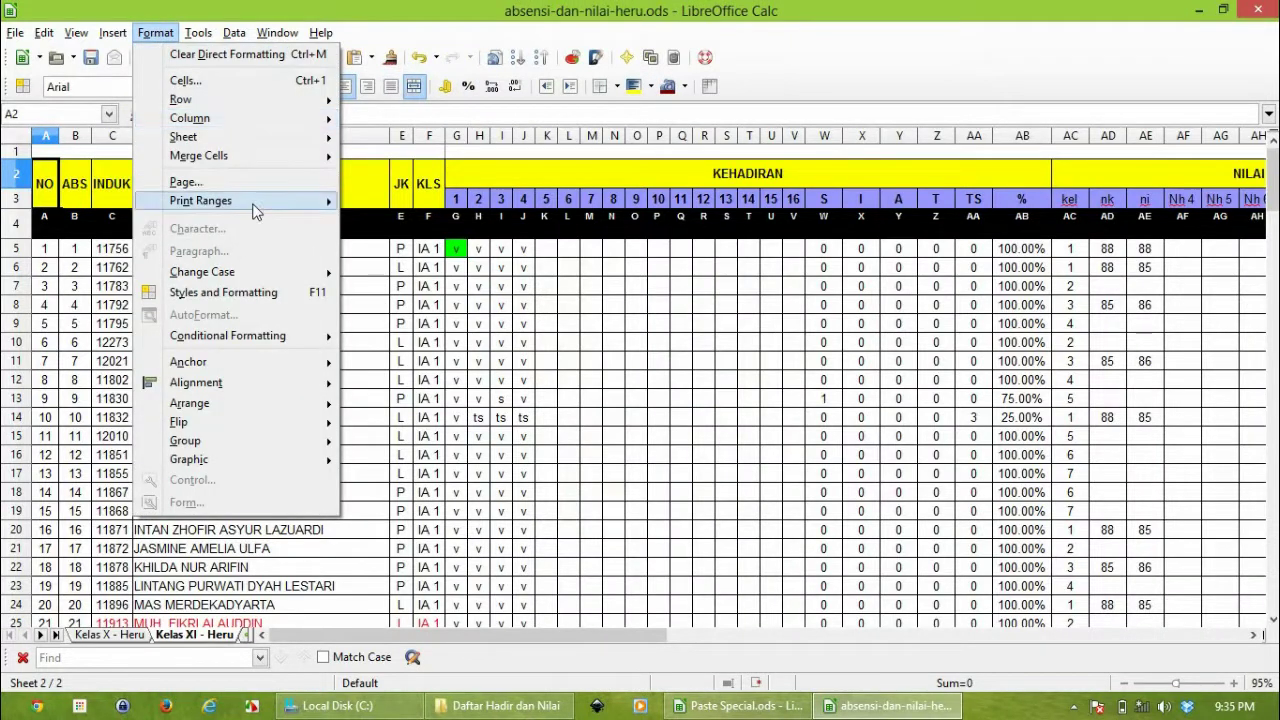
{"action": "mouse_move", "coordinate": [254, 203]}
{"action": "left_click", "coordinate": [384, 277]}
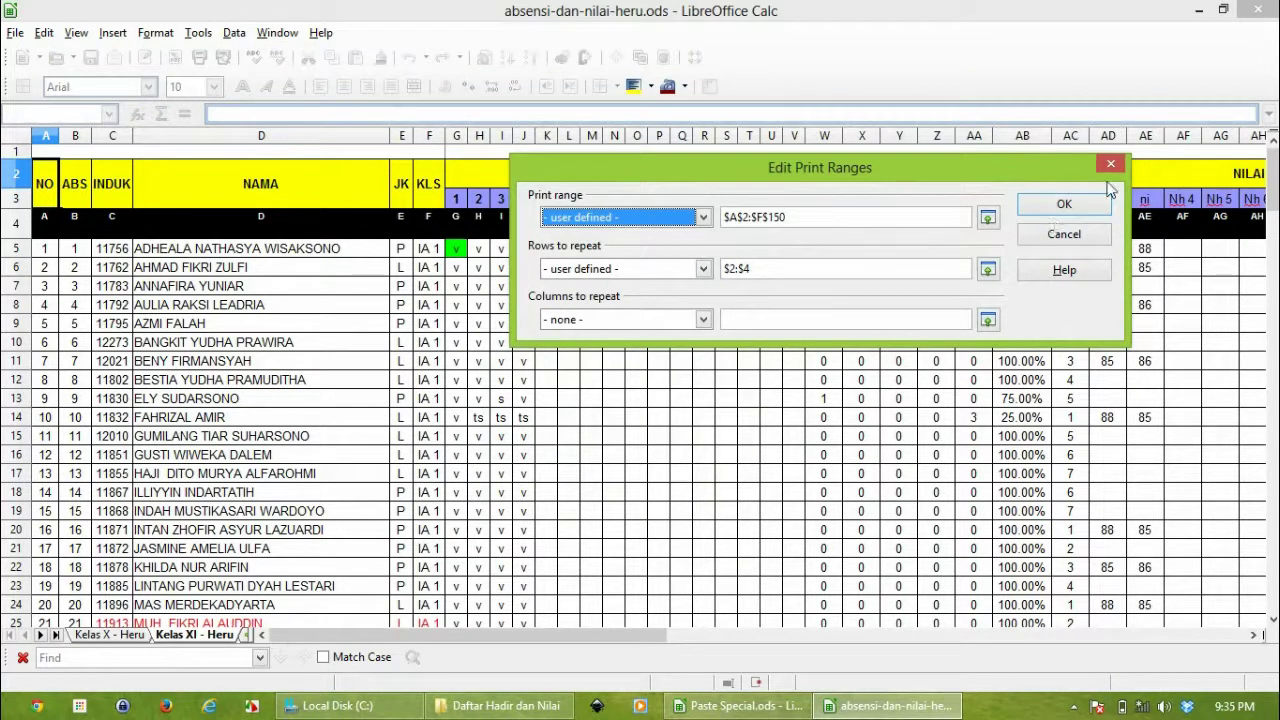
{"action": "left_click", "coordinate": [1064, 204]}
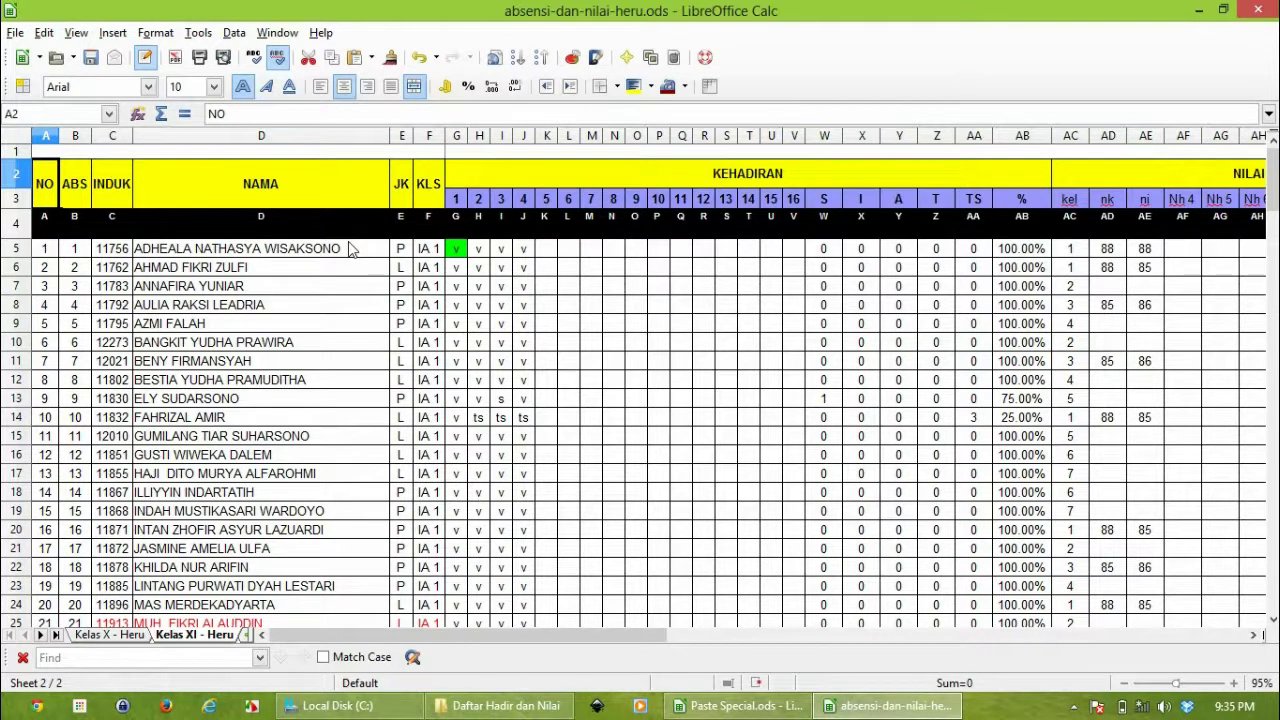
- Switch the Kelas XI sheet to Page Break Preview
{"action": "left_click", "coordinate": [156, 33]}
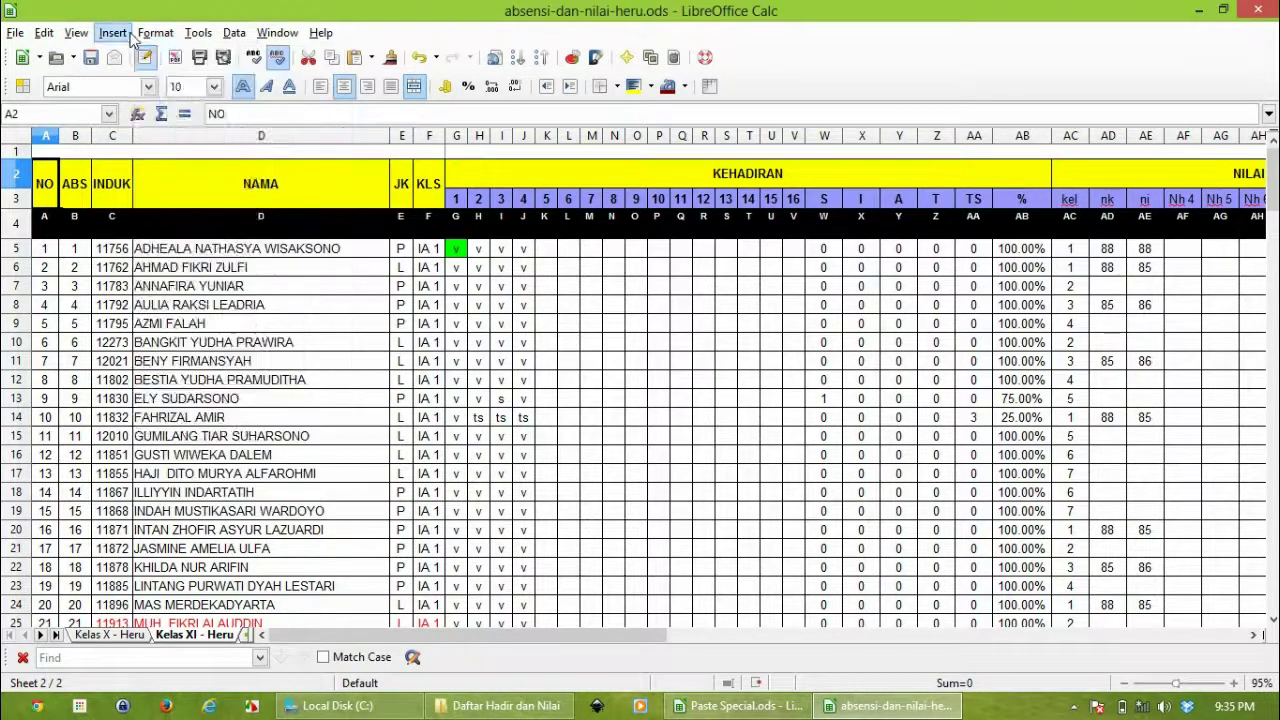
{"action": "mouse_move", "coordinate": [84, 32]}
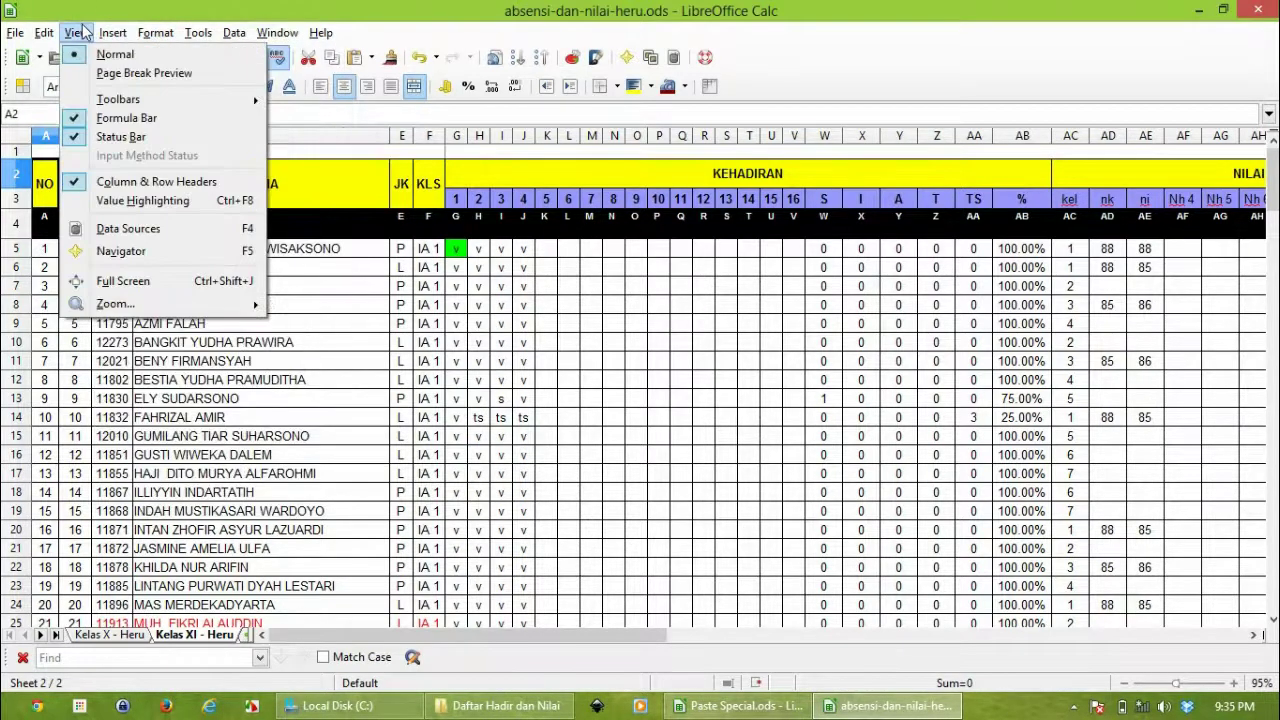
{"action": "left_click", "coordinate": [111, 73]}
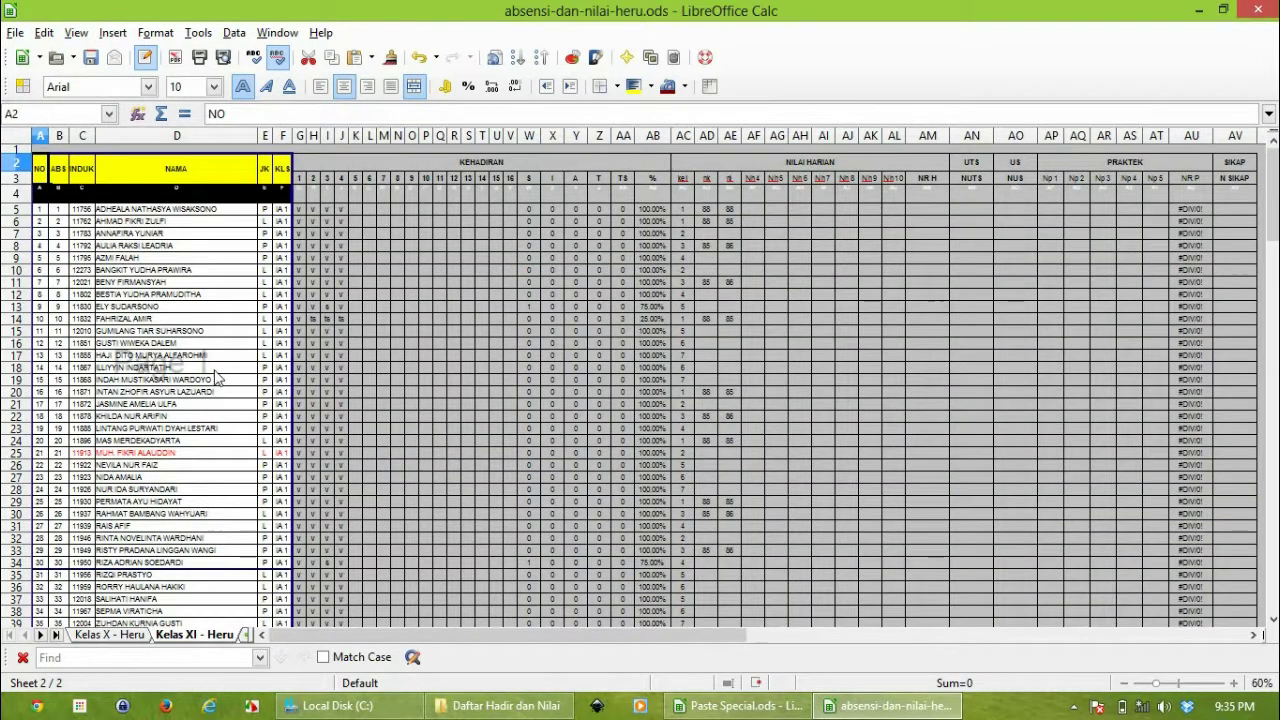
- Examine the print area's boundary and the page break between the first and second pages of the student list
{"action": "scroll", "coordinate": [220, 378], "scroll_direction": "up", "scroll_amount": 3}
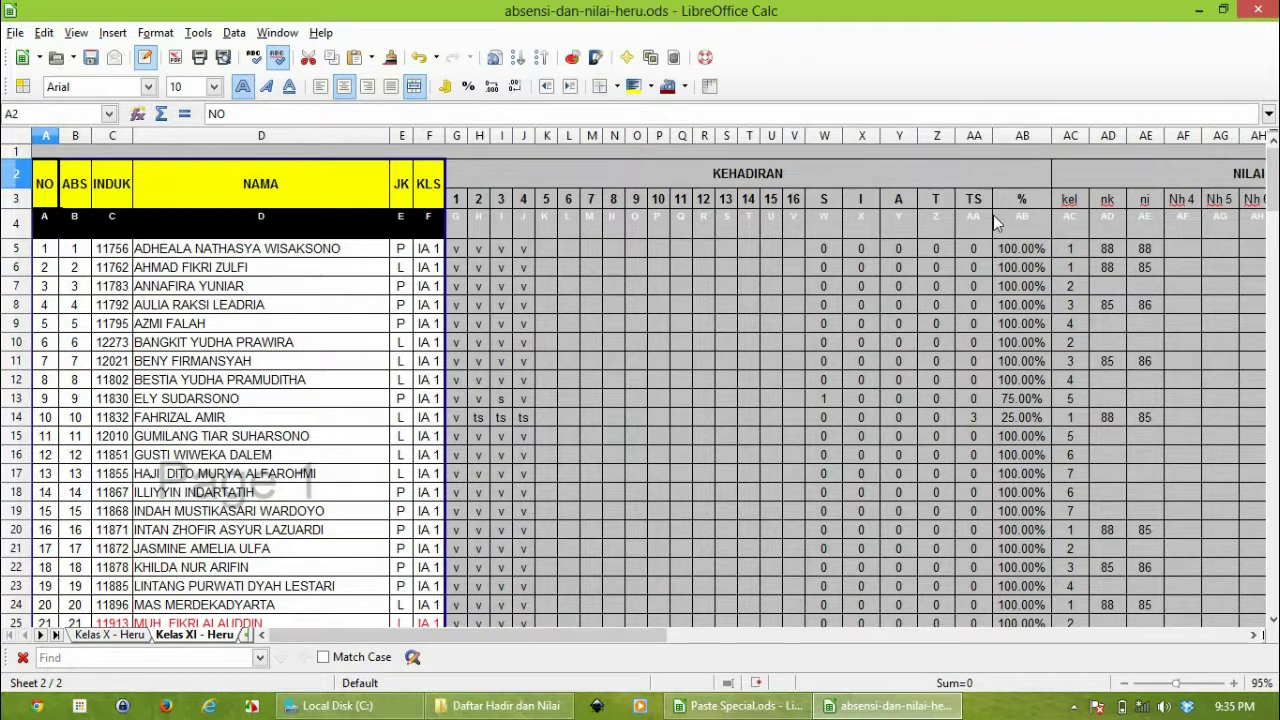
{"action": "scroll", "coordinate": [484, 362], "scroll_direction": "down", "scroll_amount": 3}
{"action": "scroll", "coordinate": [484, 362], "scroll_direction": "up", "scroll_amount": 3}
{"action": "scroll", "coordinate": [390, 328], "scroll_direction": "down", "scroll_amount": 6}
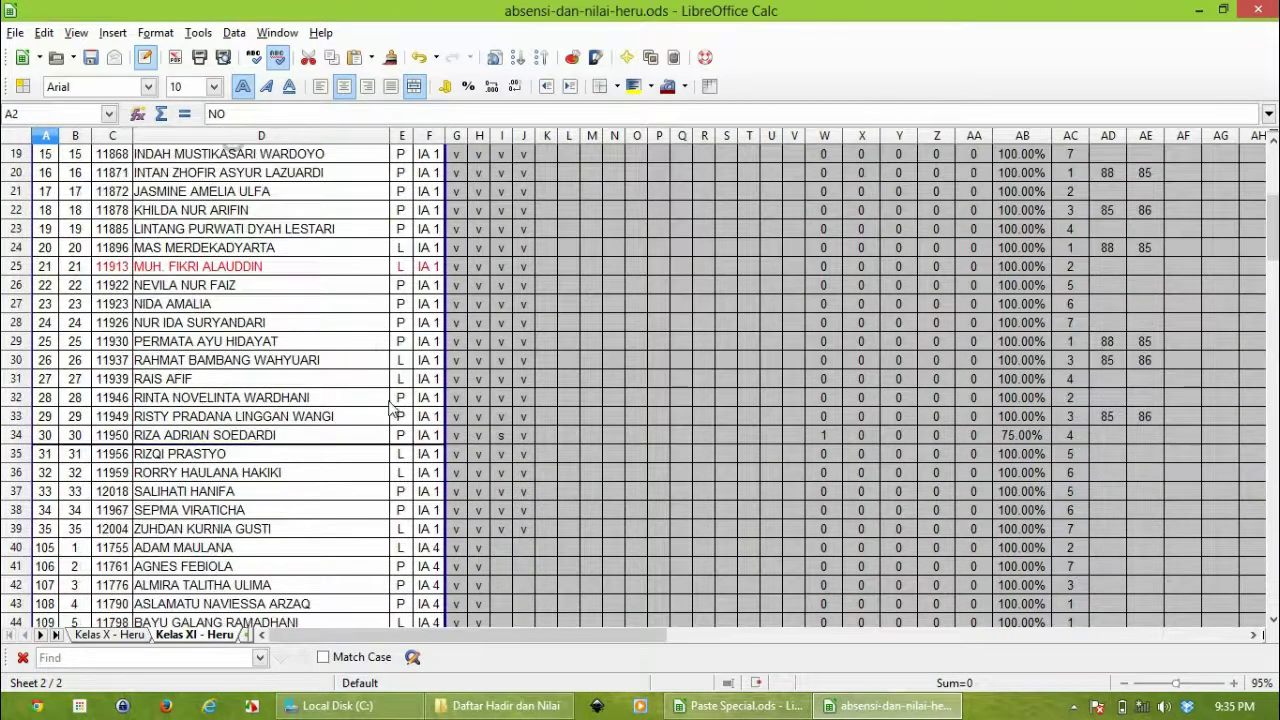
{"action": "scroll", "coordinate": [383, 418], "scroll_direction": "up", "scroll_amount": 3}
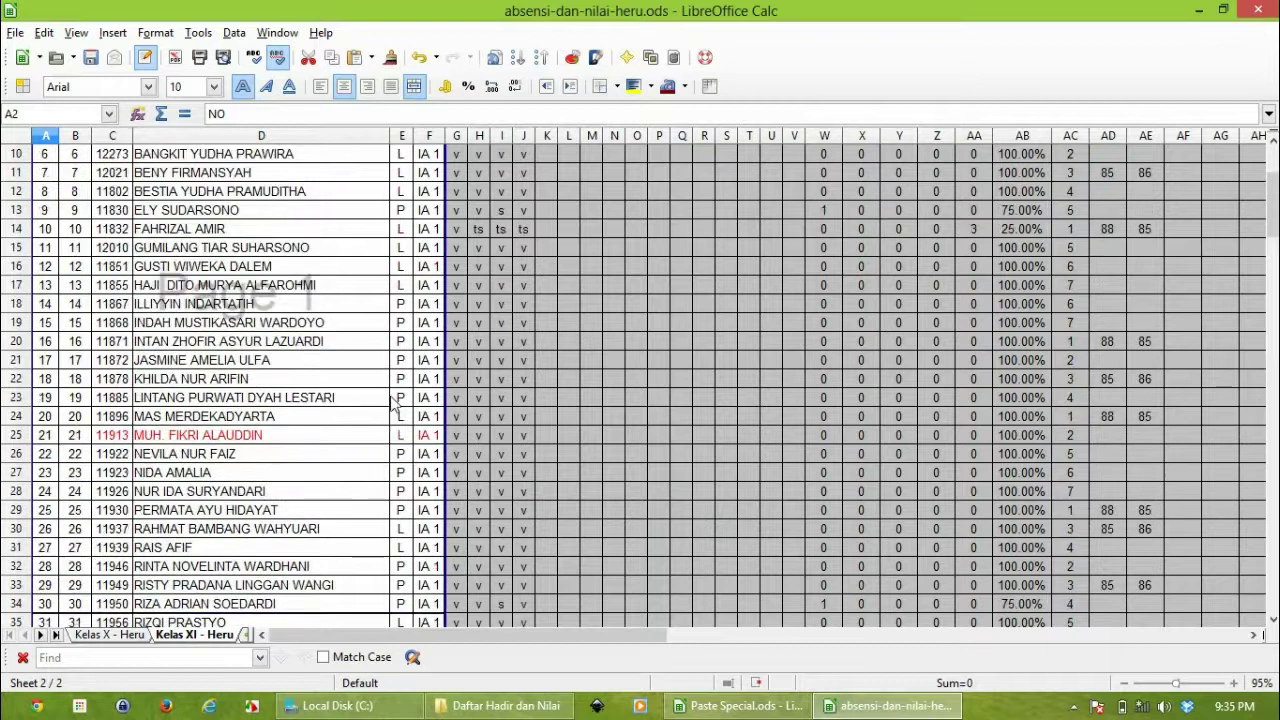
{"action": "scroll", "coordinate": [400, 380], "scroll_direction": "up", "scroll_amount": 3}
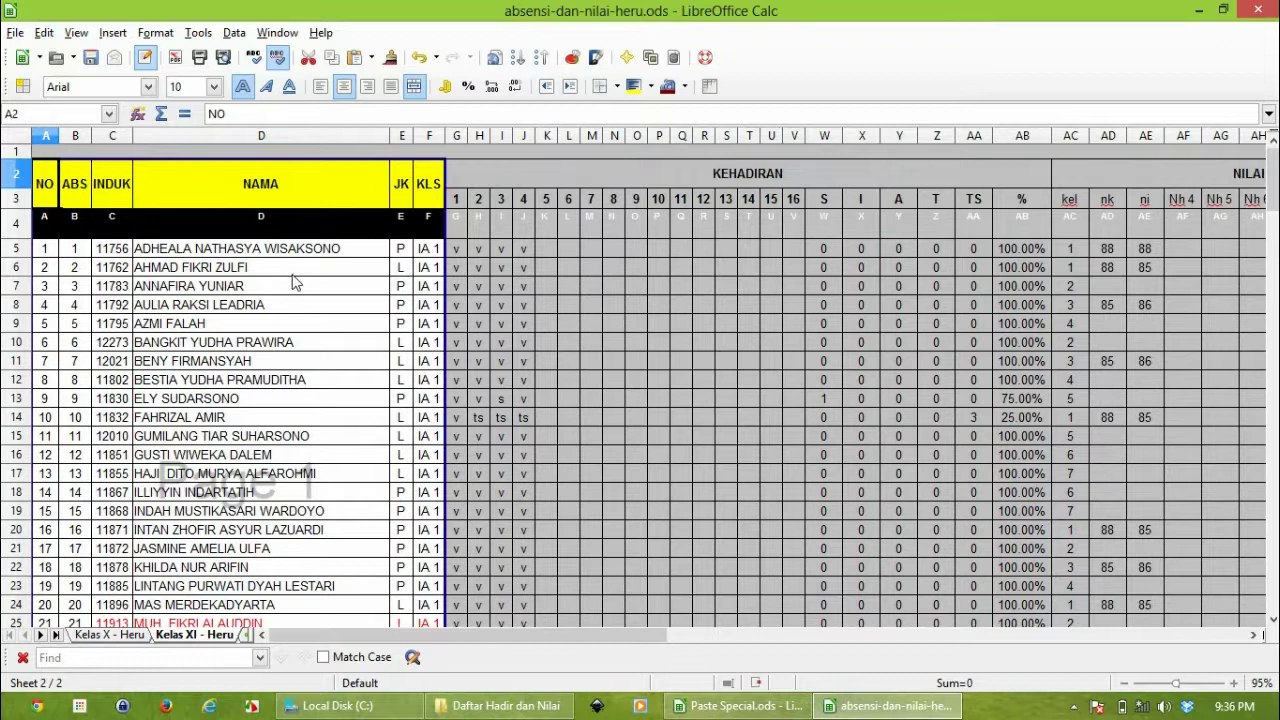
{"action": "scroll", "coordinate": [295, 280], "scroll_direction": "down", "scroll_amount": 2, "text": "ctrl"}
{"action": "scroll", "coordinate": [294, 277], "scroll_direction": "up", "scroll_amount": 1, "text": "ctrl"}
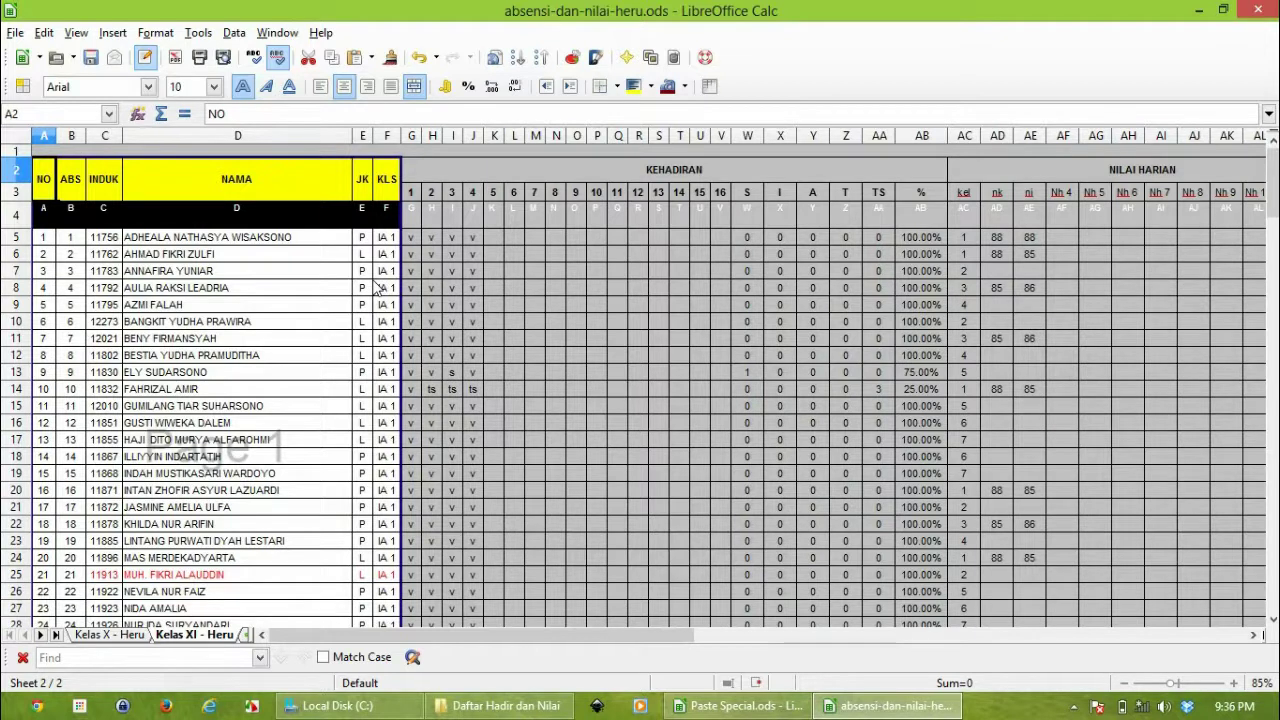
{"action": "scroll", "coordinate": [378, 288], "scroll_direction": "down", "scroll_amount": 4}
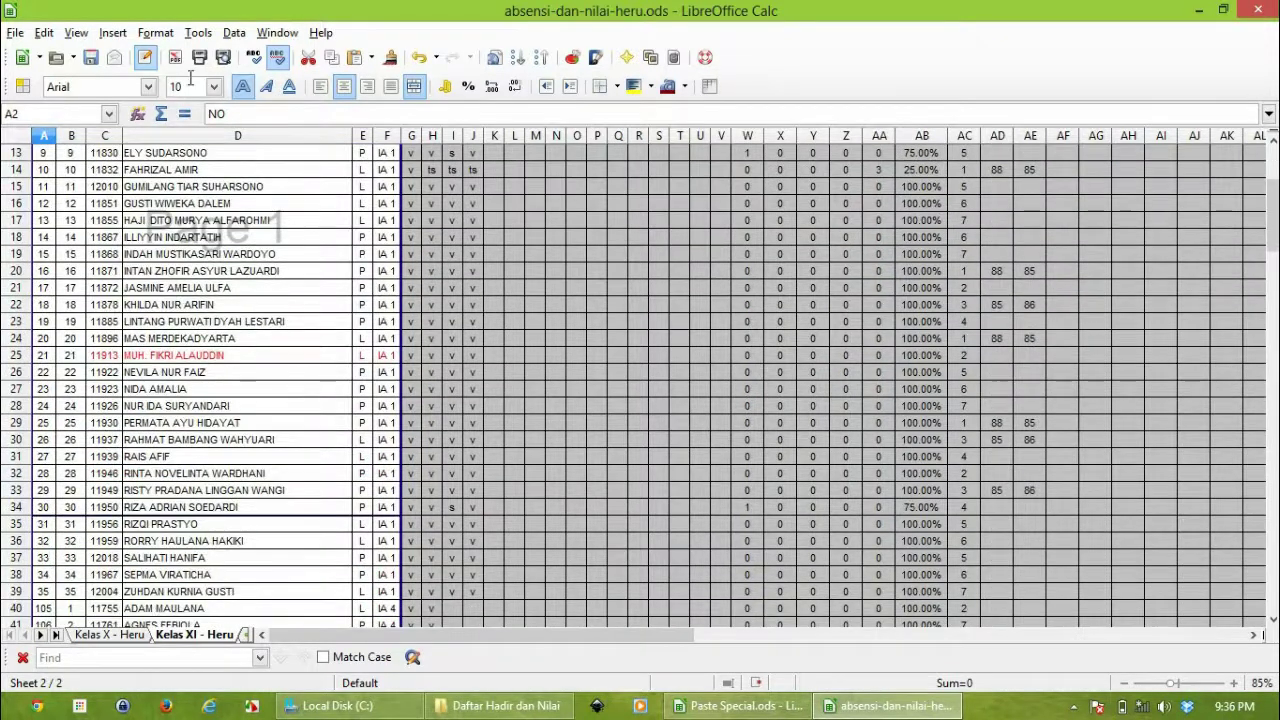
- Compare the first and second pages in an enlarged print preview, then close the preview
{"action": "left_click", "coordinate": [224, 58]}
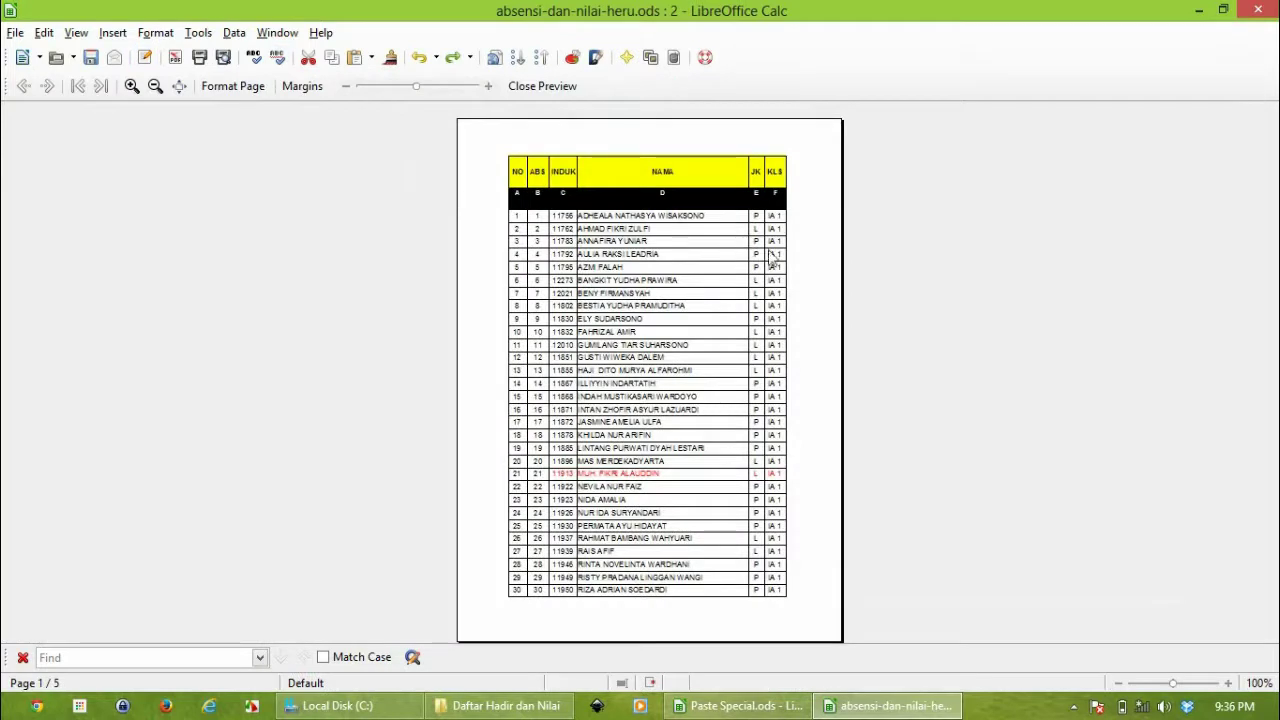
{"action": "left_click", "coordinate": [47, 86]}
{"action": "left_click", "coordinate": [23, 86]}
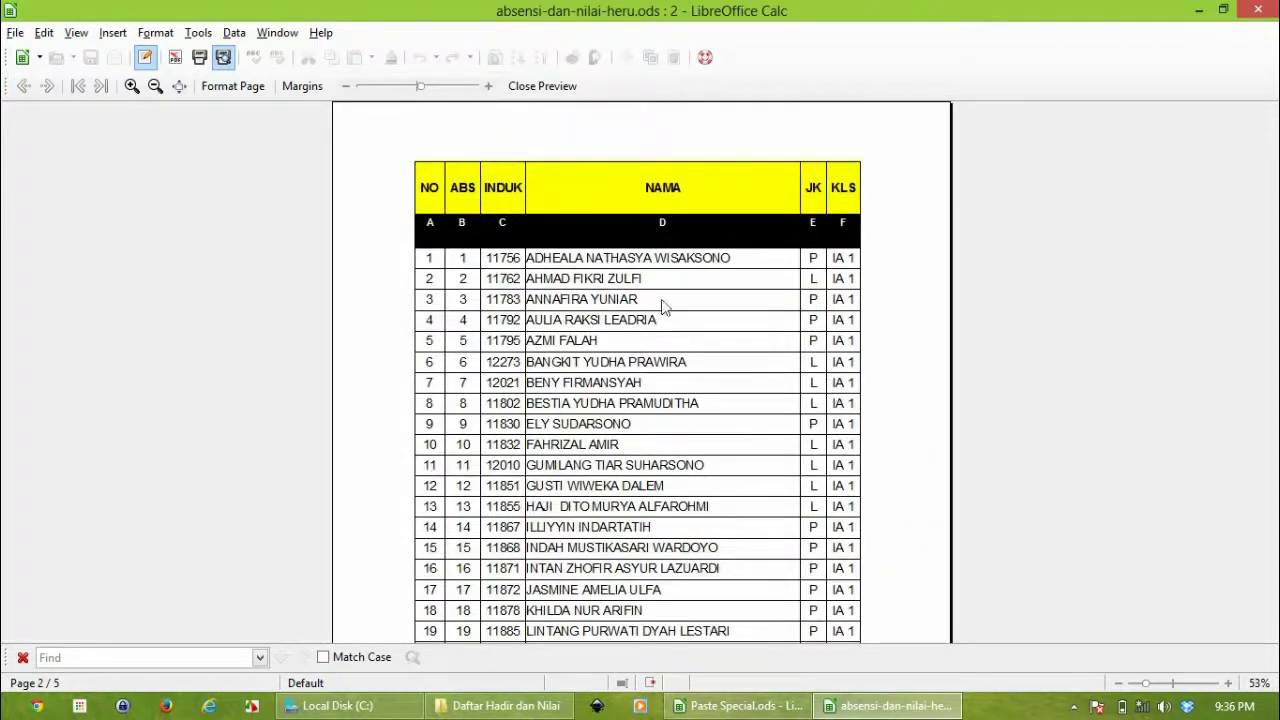
{"action": "left_click", "coordinate": [78, 86]}
{"action": "scroll", "coordinate": [862, 303], "scroll_direction": "down", "scroll_amount": 5}
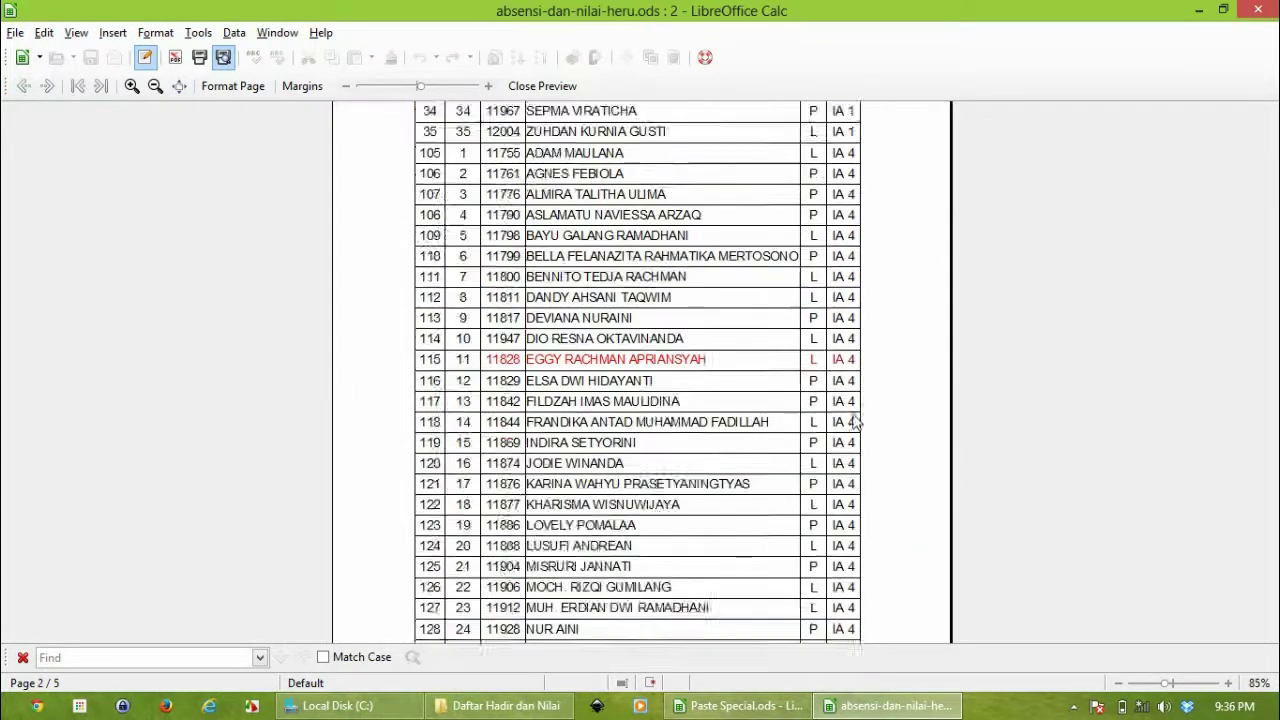
{"action": "scroll", "coordinate": [855, 425], "scroll_direction": "up", "scroll_amount": 5}
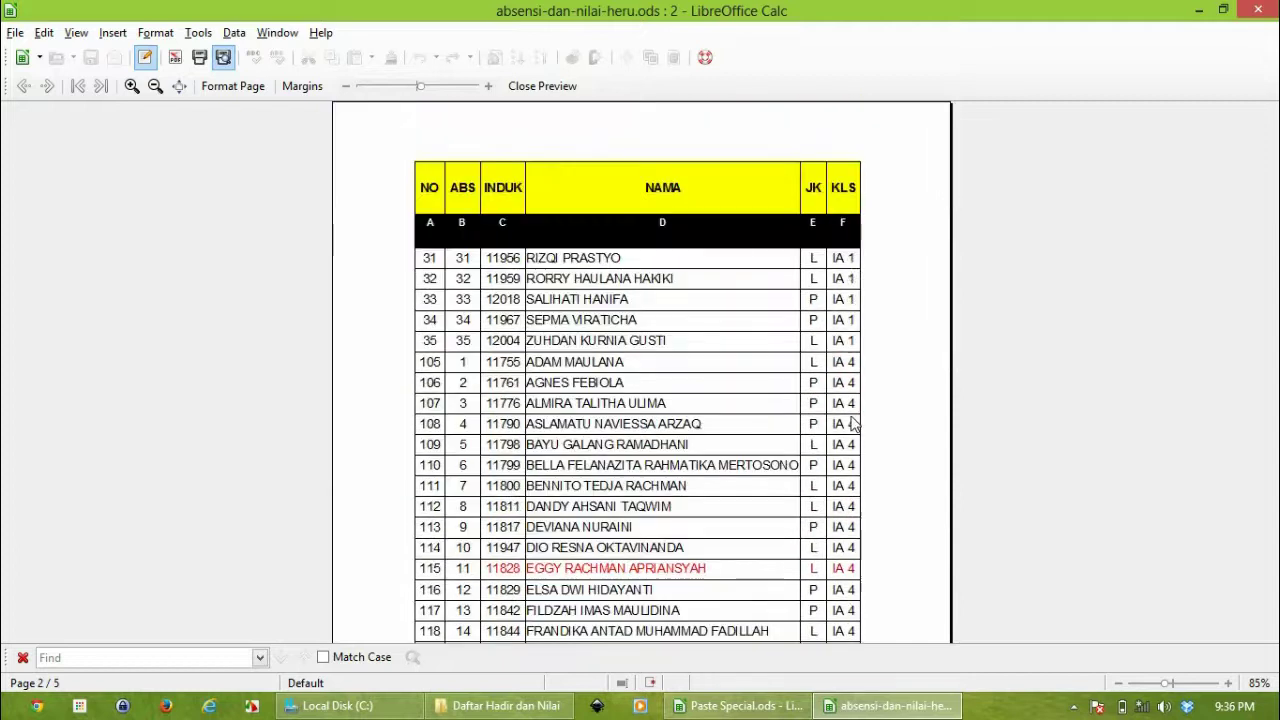
{"action": "left_click", "coordinate": [525, 86]}
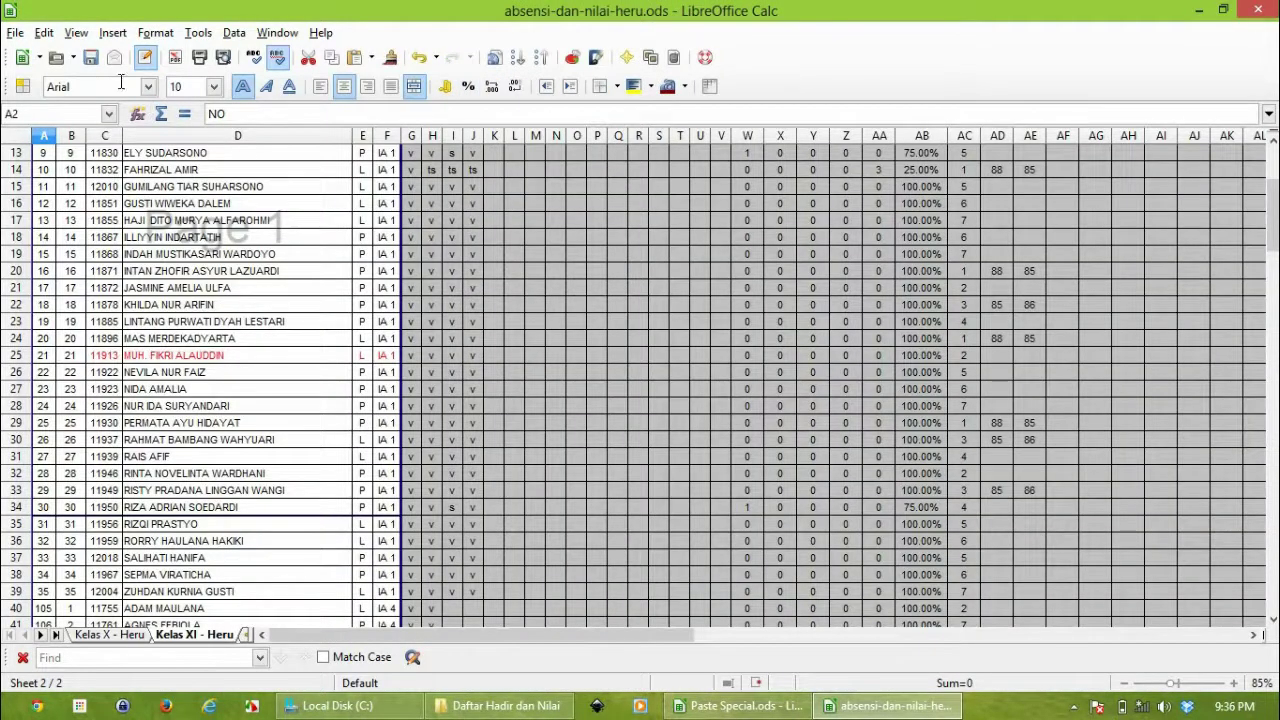
- Examine where the first page ends within class IA 1 and the column where the print area ends
{"action": "left_click", "coordinate": [75, 32]}
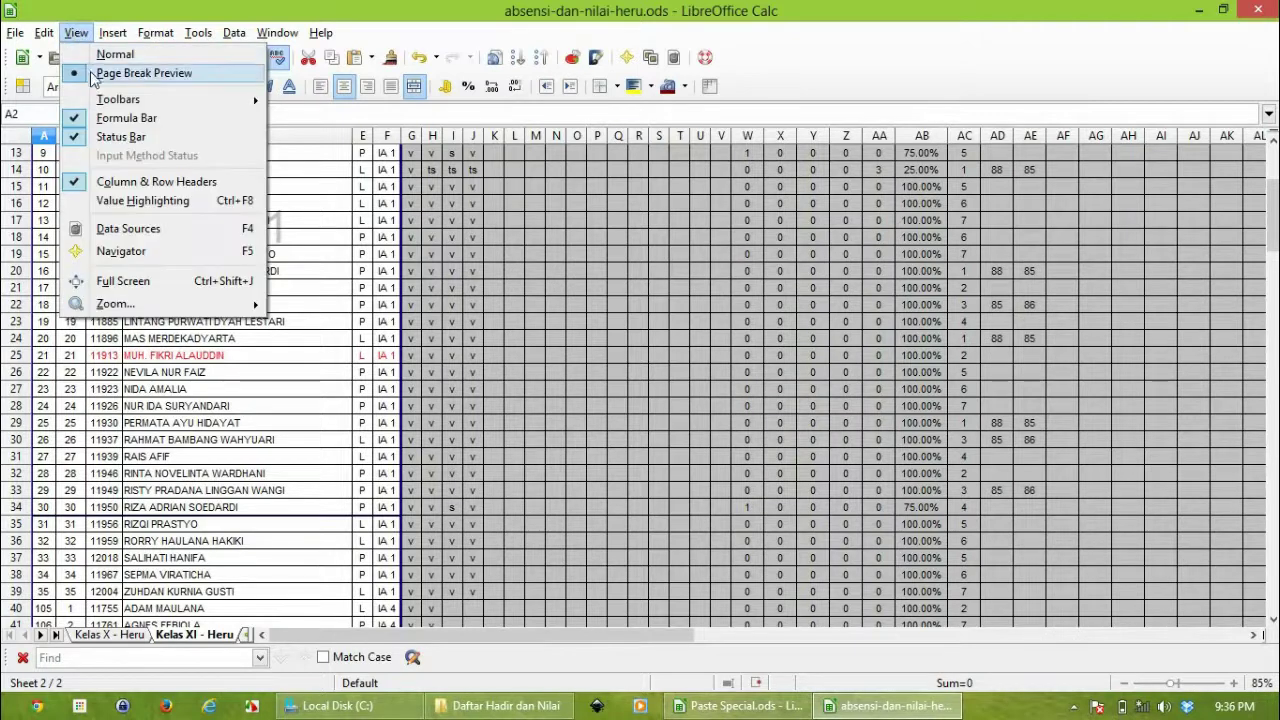
{"action": "left_click", "coordinate": [484, 218]}
{"action": "scroll", "coordinate": [360, 343], "scroll_direction": "down", "scroll_amount": 2}
{"action": "scroll", "coordinate": [340, 343], "scroll_direction": "up", "scroll_amount": 6}
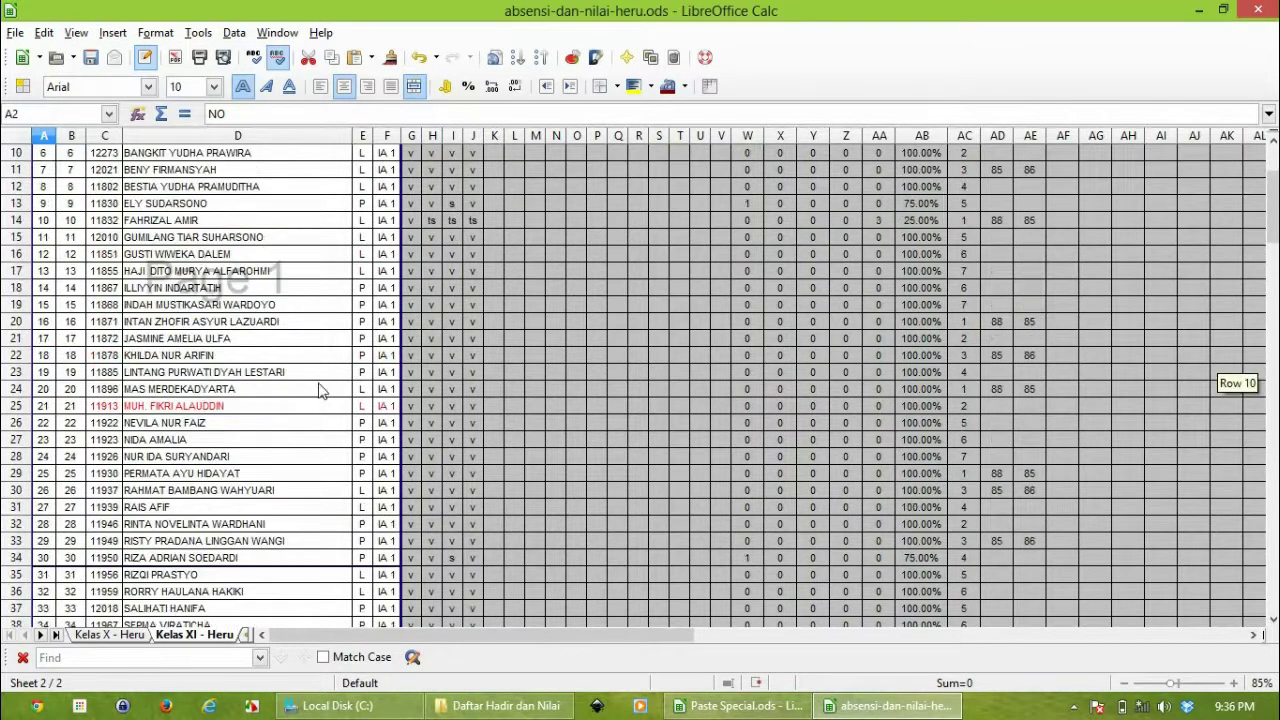
{"action": "scroll", "coordinate": [330, 343], "scroll_direction": "down", "scroll_amount": 4}
{"action": "scroll", "coordinate": [412, 318], "scroll_direction": "down", "scroll_amount": 3}
{"action": "scroll", "coordinate": [392, 295], "scroll_direction": "up", "scroll_amount": 3}
{"action": "scroll", "coordinate": [374, 323], "scroll_direction": "down", "scroll_amount": 2}
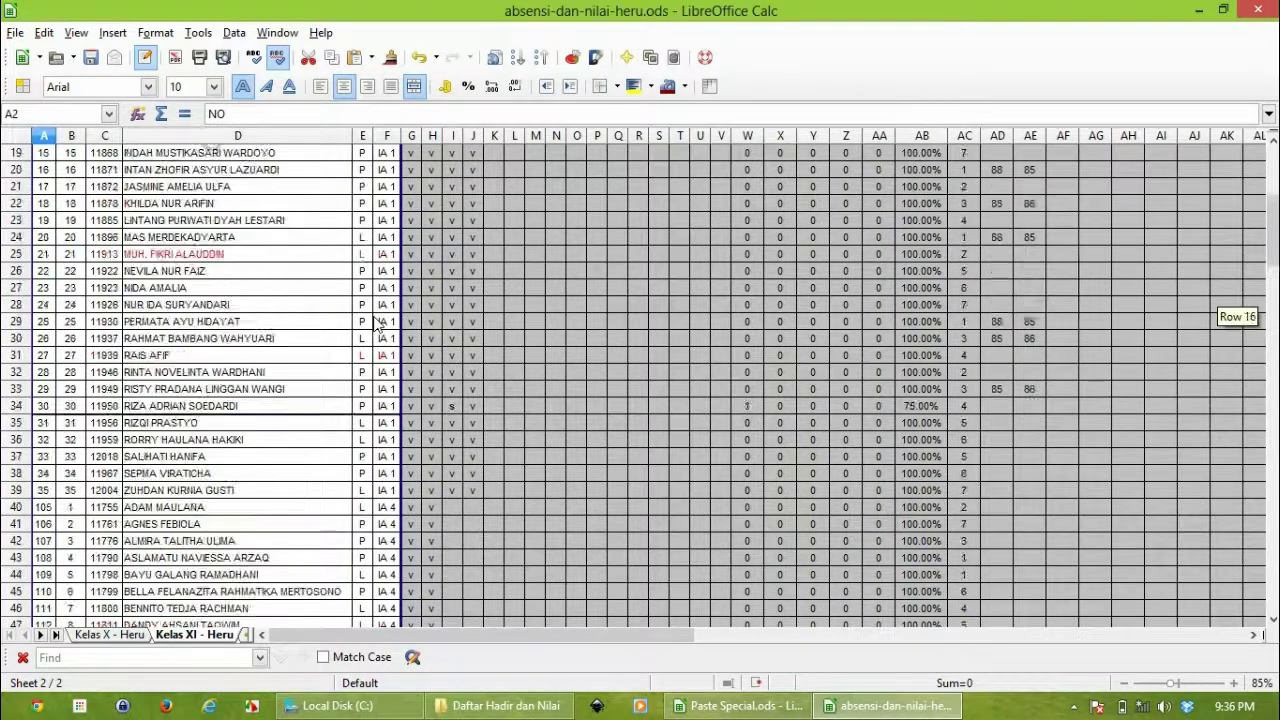
{"action": "scroll", "coordinate": [345, 290], "scroll_direction": "up", "scroll_amount": 3}
{"action": "scroll", "coordinate": [300, 365], "scroll_direction": "up", "scroll_amount": 3}
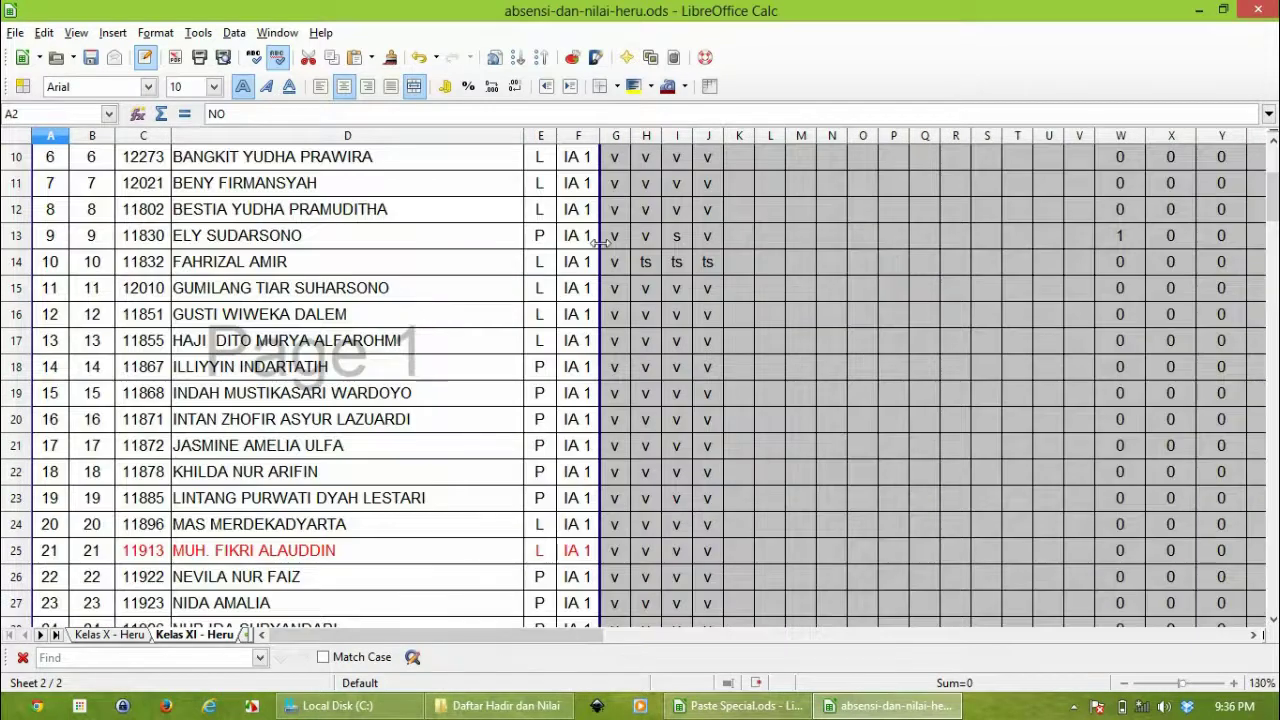
{"action": "scroll", "coordinate": [580, 278], "scroll_direction": "down", "scroll_amount": 7}
{"action": "scroll", "coordinate": [590, 281], "scroll_direction": "up", "scroll_amount": 3}
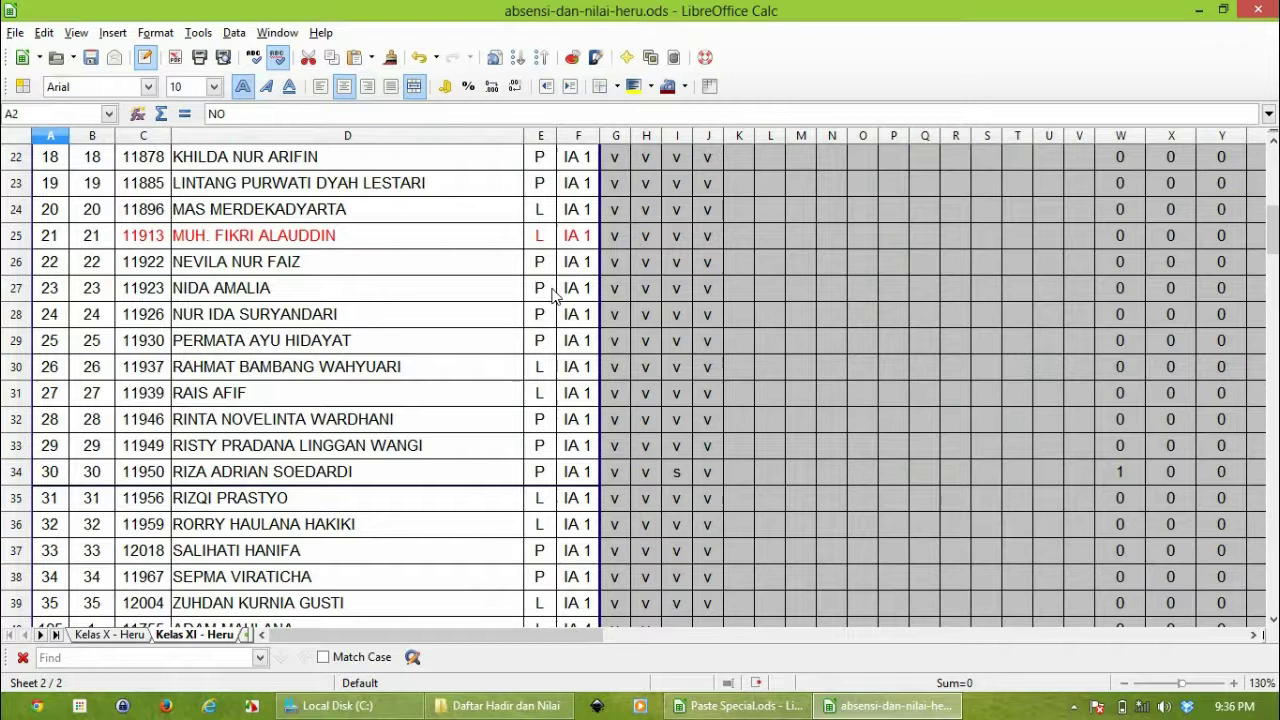
{"action": "scroll", "coordinate": [556, 292], "scroll_direction": "down", "scroll_amount": 2}
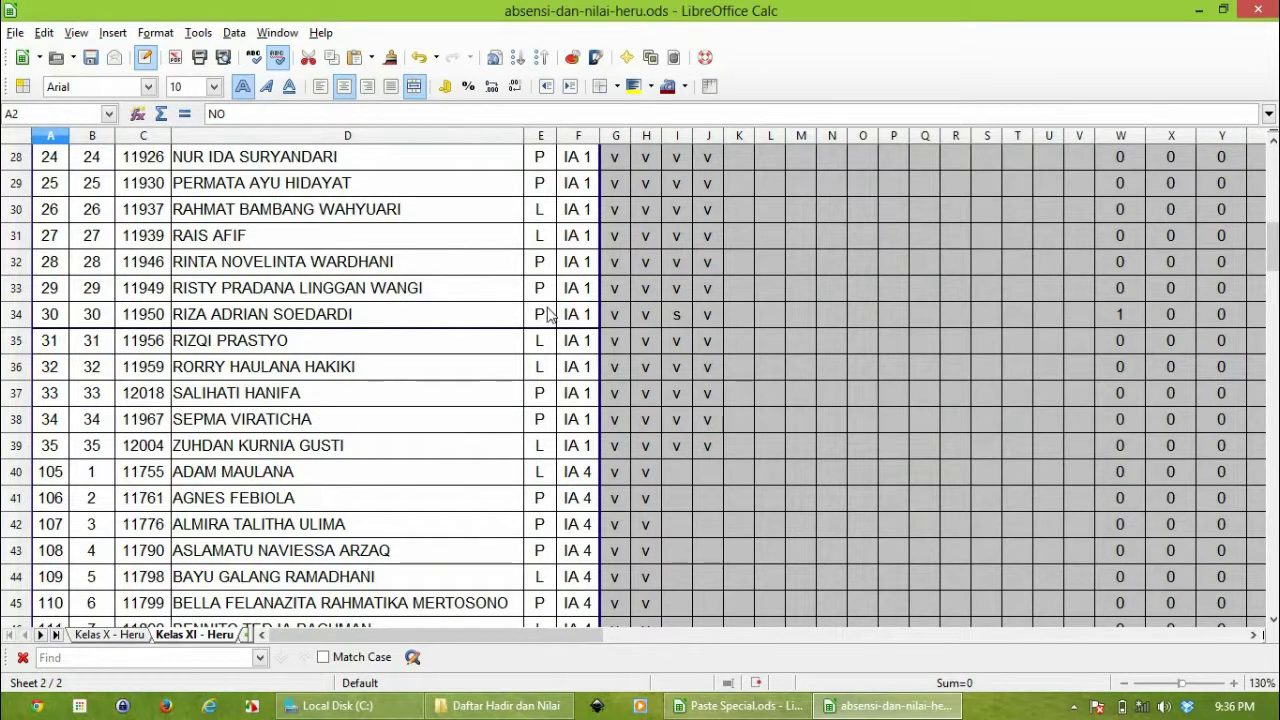
{"action": "scroll", "coordinate": [500, 300], "scroll_direction": "up", "scroll_amount": 7}
{"action": "scroll", "coordinate": [484, 295], "scroll_direction": "down", "scroll_amount": 8}
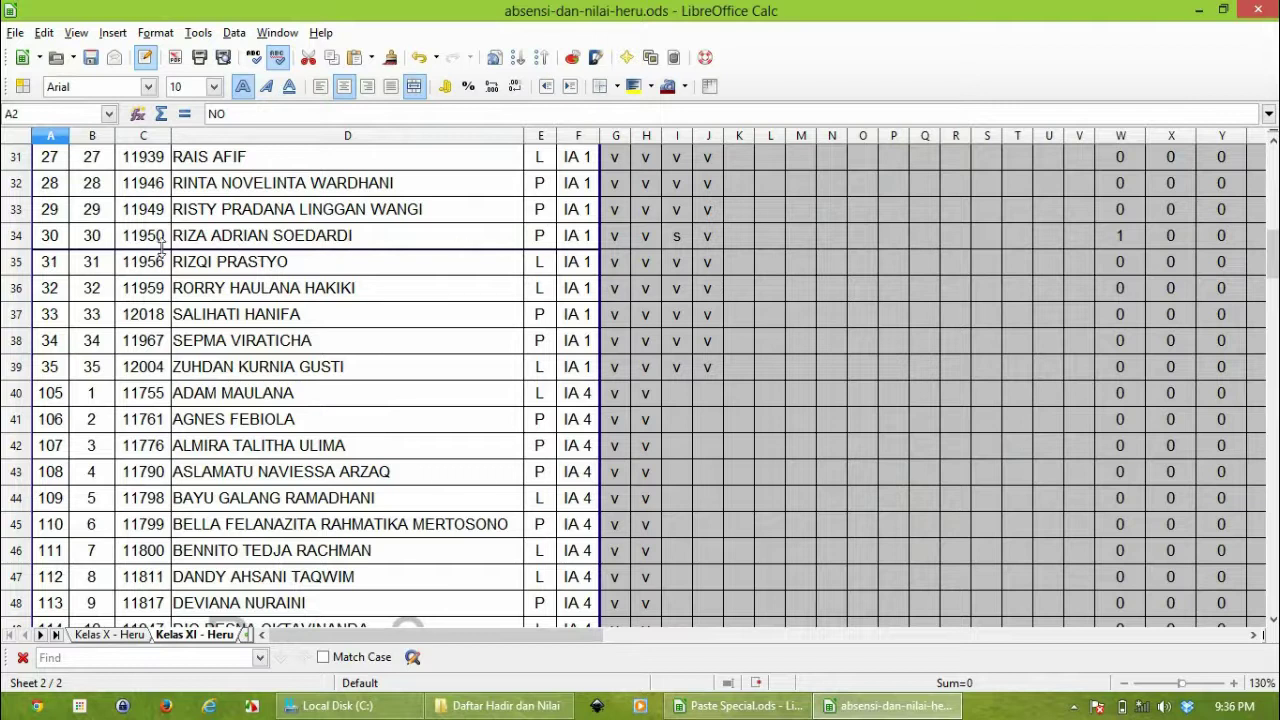
{"action": "scroll", "coordinate": [368, 290], "scroll_direction": "up", "scroll_amount": 2, "text": "ctrl"}
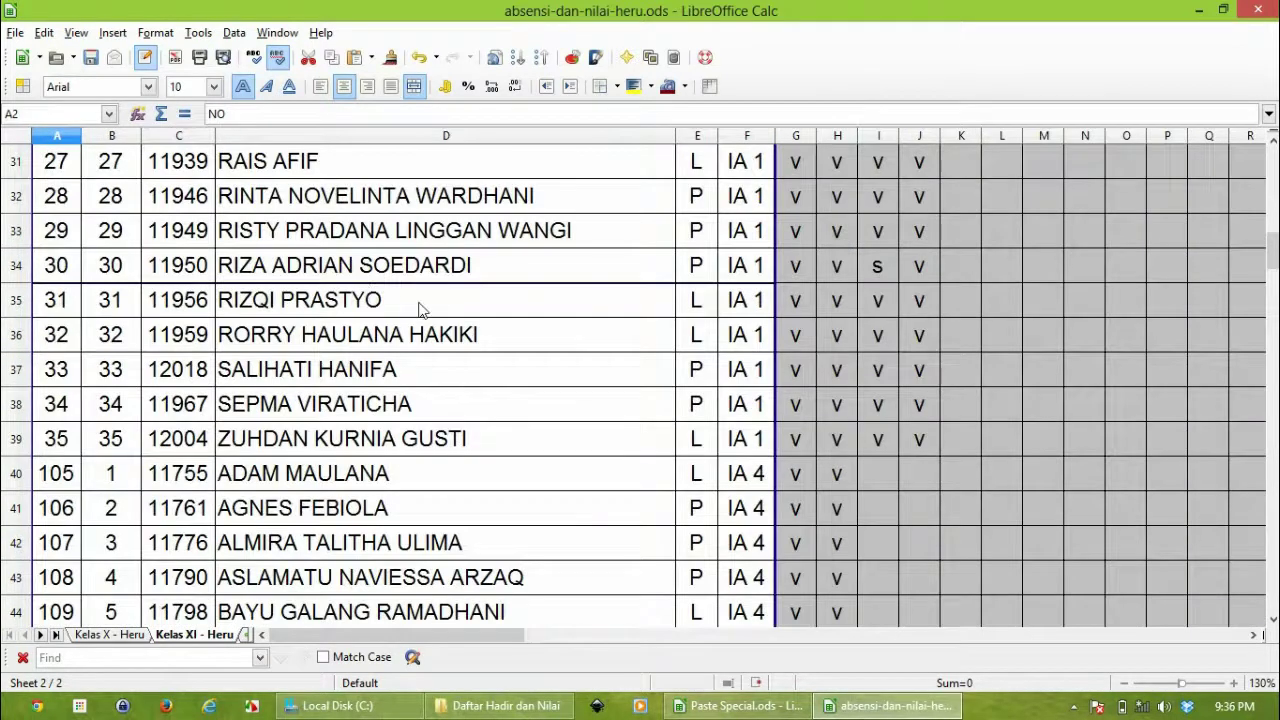
{"action": "scroll", "coordinate": [485, 305], "scroll_direction": "down", "scroll_amount": 3, "text": "ctrl"}
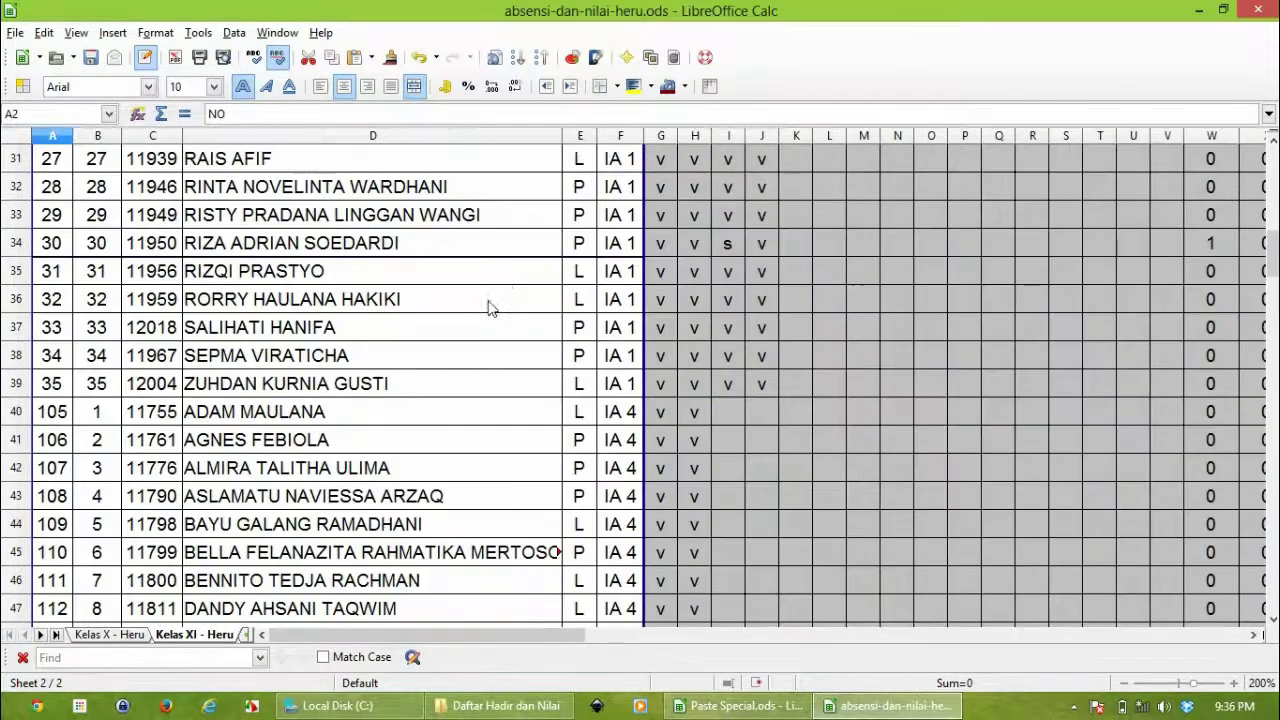
- Move the first page break down to below row 39, at the end of class IA 1
{"action": "left_click_drag", "start_coordinate": [512, 258], "coordinate": [504, 392]}
{"action": "scroll", "coordinate": [635, 340], "scroll_direction": "up", "scroll_amount": 4}
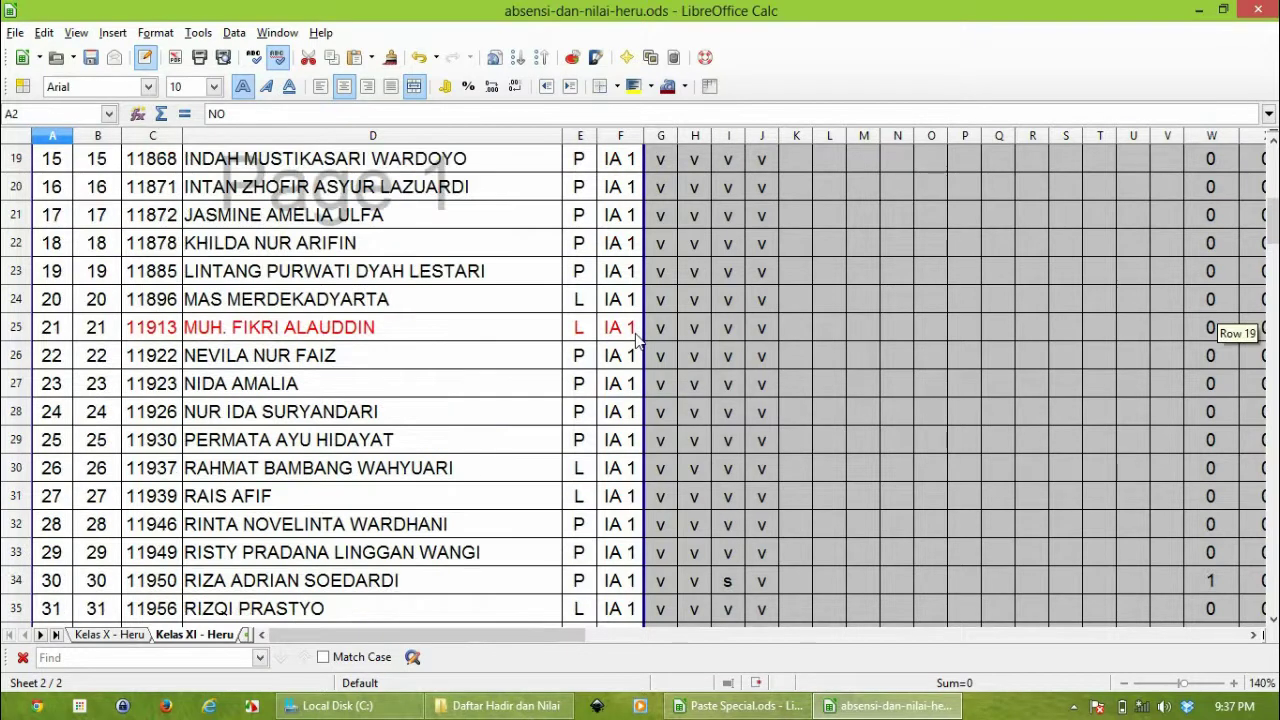
{"action": "scroll", "coordinate": [526, 337], "scroll_direction": "down", "scroll_amount": 3, "text": "ctrl"}
{"action": "scroll", "coordinate": [300, 271], "scroll_direction": "down", "scroll_amount": 1}
{"action": "scroll", "coordinate": [271, 263], "scroll_direction": "up", "scroll_amount": 2}
{"action": "scroll", "coordinate": [310, 347], "scroll_direction": "down", "scroll_amount": 3}
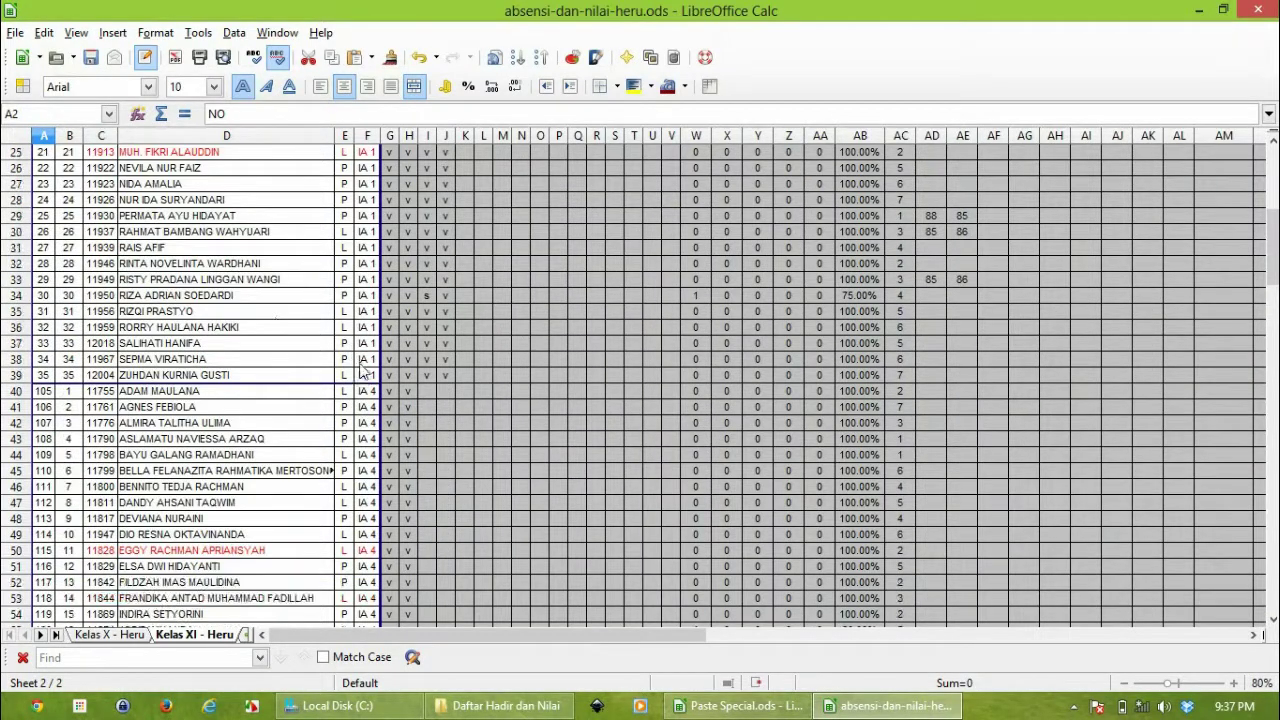
- Move the second page break to below row 73 and the third to below row 109, ending classes IA 4 and IA 5
{"action": "scroll", "coordinate": [362, 371], "scroll_direction": "down", "scroll_amount": 10}
{"action": "left_click_drag", "start_coordinate": [315, 462], "coordinate": [313, 452]}
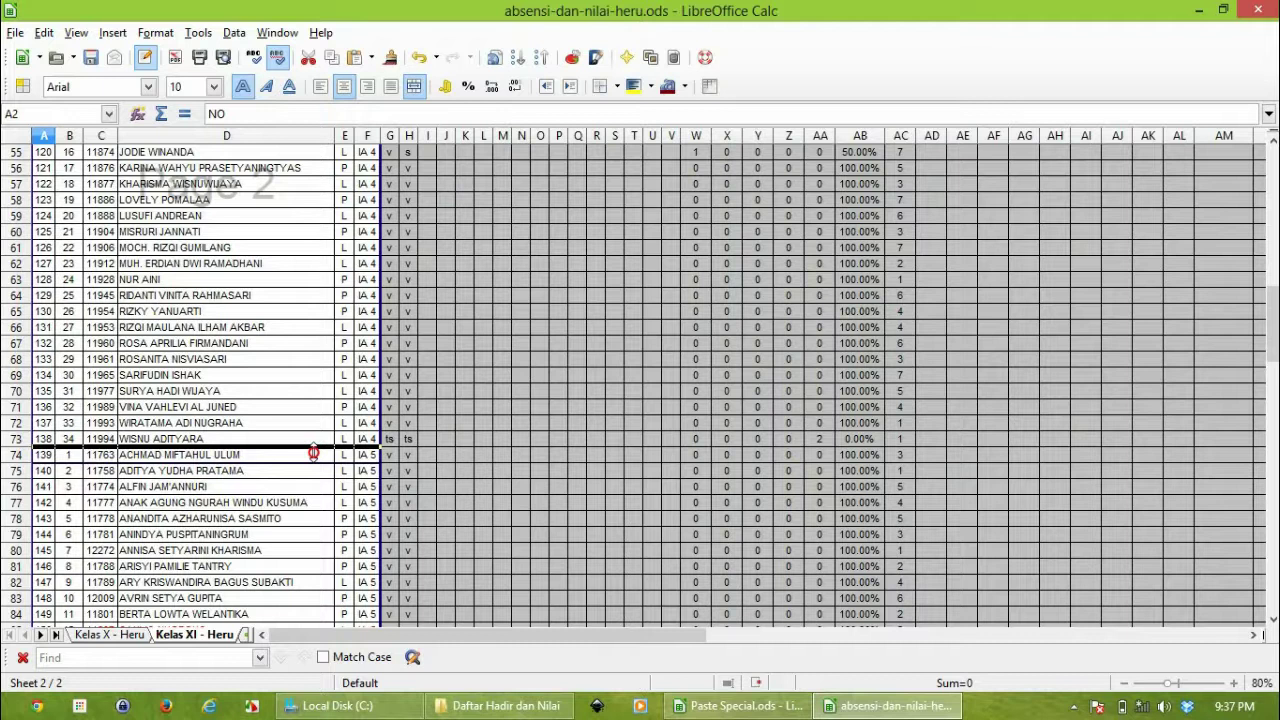
{"action": "left_click_drag", "start_coordinate": [313, 452], "coordinate": [318, 446]}
{"action": "scroll", "coordinate": [352, 372], "scroll_direction": "down", "scroll_amount": 13}
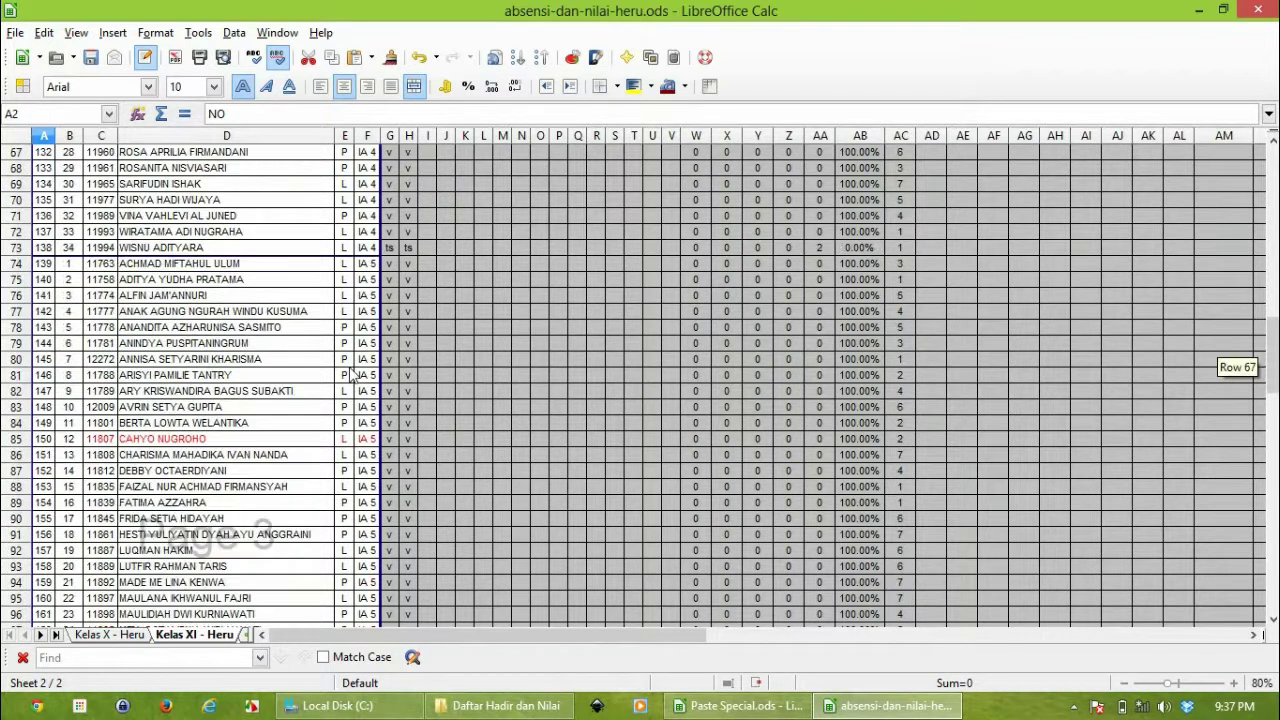
{"action": "mouse_move", "coordinate": [352, 372]}
{"action": "left_mouse_down"}
{"action": "mouse_move", "coordinate": [340, 390]}
{"action": "mouse_move", "coordinate": [323, 386]}
{"action": "mouse_move", "coordinate": [366, 391]}
{"action": "left_mouse_up"}
- Move the fourth page break up to below row 128, at the end of class IS 1
{"action": "scroll", "coordinate": [418, 351], "scroll_direction": "down", "scroll_amount": 11}
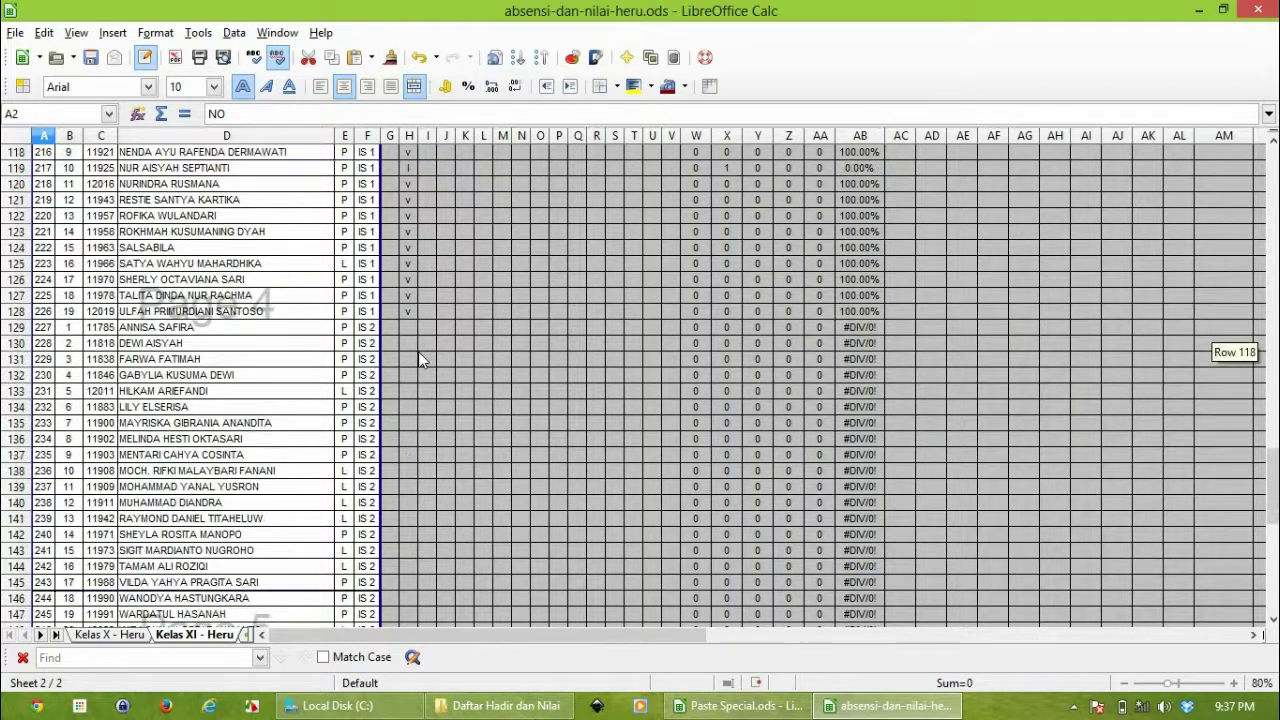
{"action": "left_click_drag", "start_coordinate": [312, 445], "coordinate": [329, 176]}
{"action": "scroll", "coordinate": [430, 390], "scroll_direction": "up", "scroll_amount": 16}
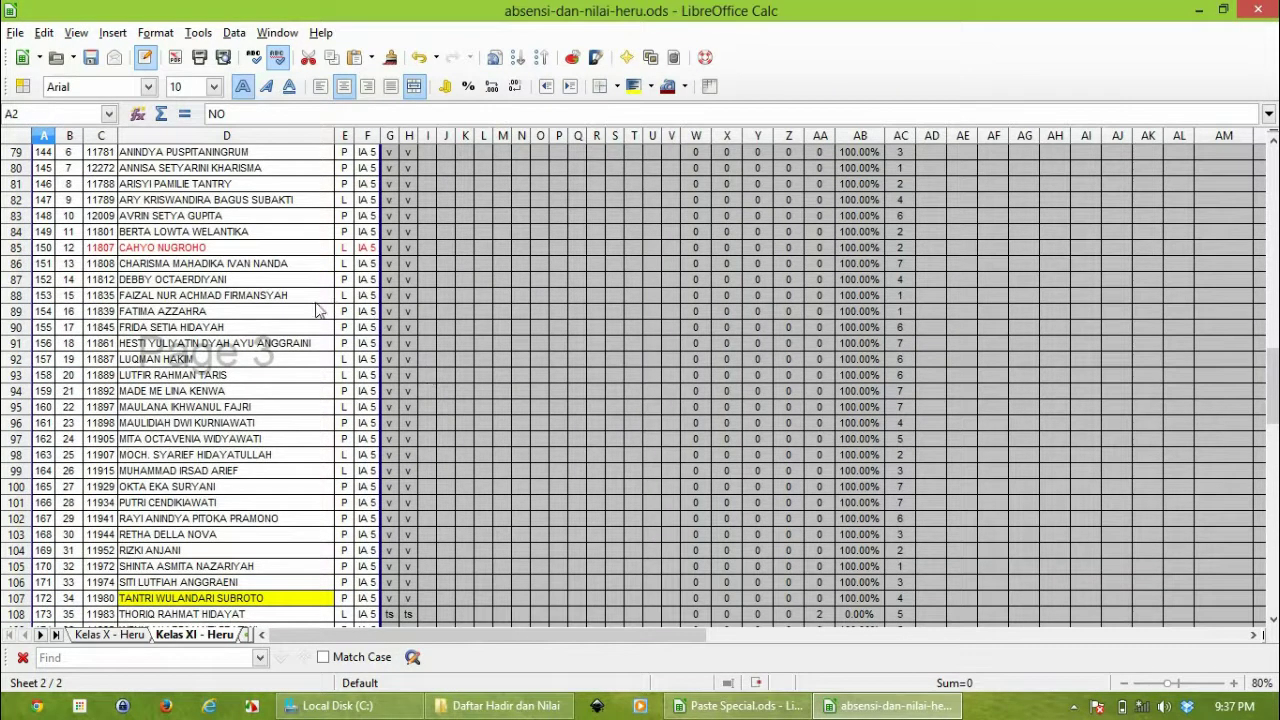
{"action": "scroll", "coordinate": [305, 445], "scroll_direction": "down", "scroll_amount": 11}
{"action": "scroll", "coordinate": [306, 440], "scroll_direction": "down", "scroll_amount": 5}
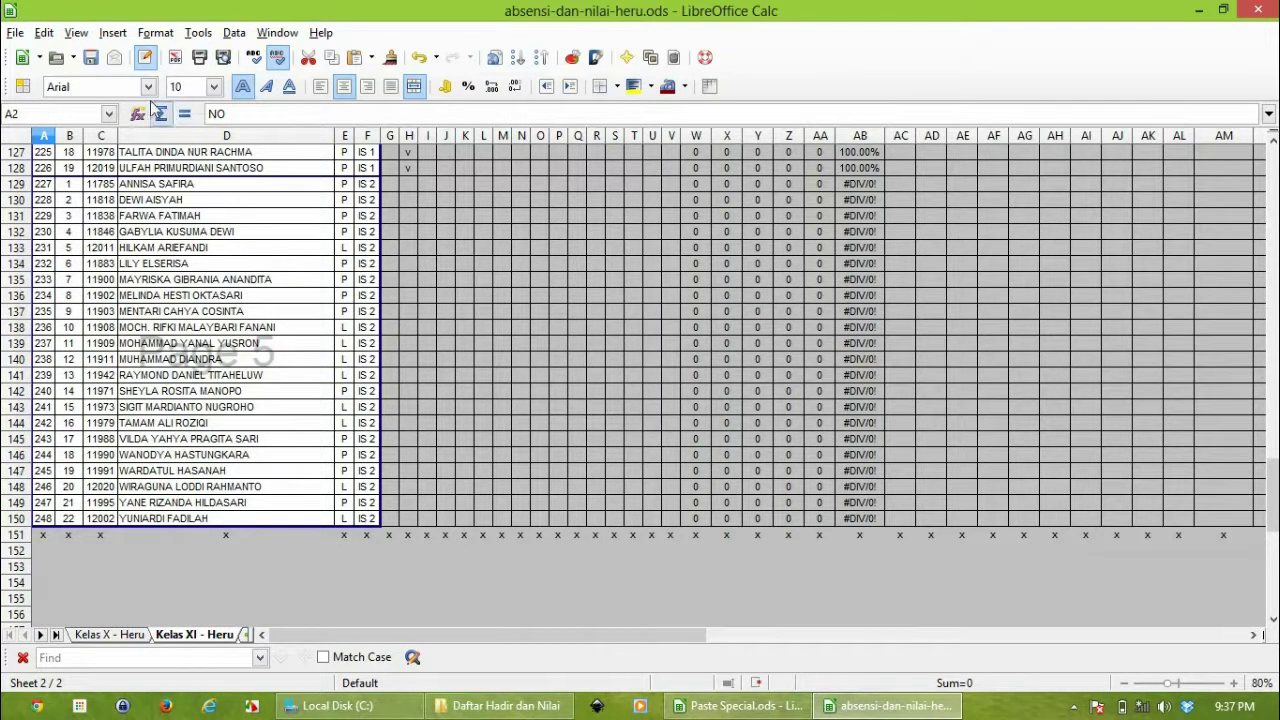
{"action": "scroll", "coordinate": [295, 266], "scroll_direction": "up", "scroll_amount": 4}
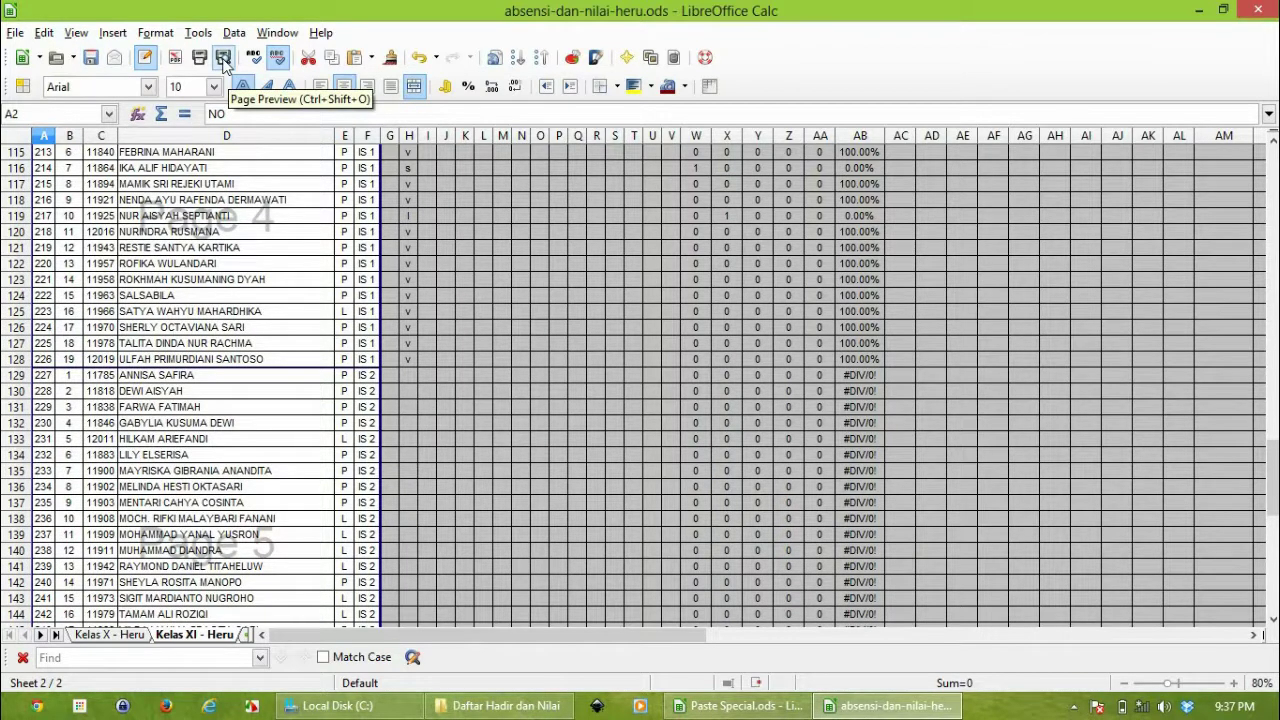
- Open the print preview and examine the first page's header and student list enlarged
{"action": "left_click", "coordinate": [224, 60]}
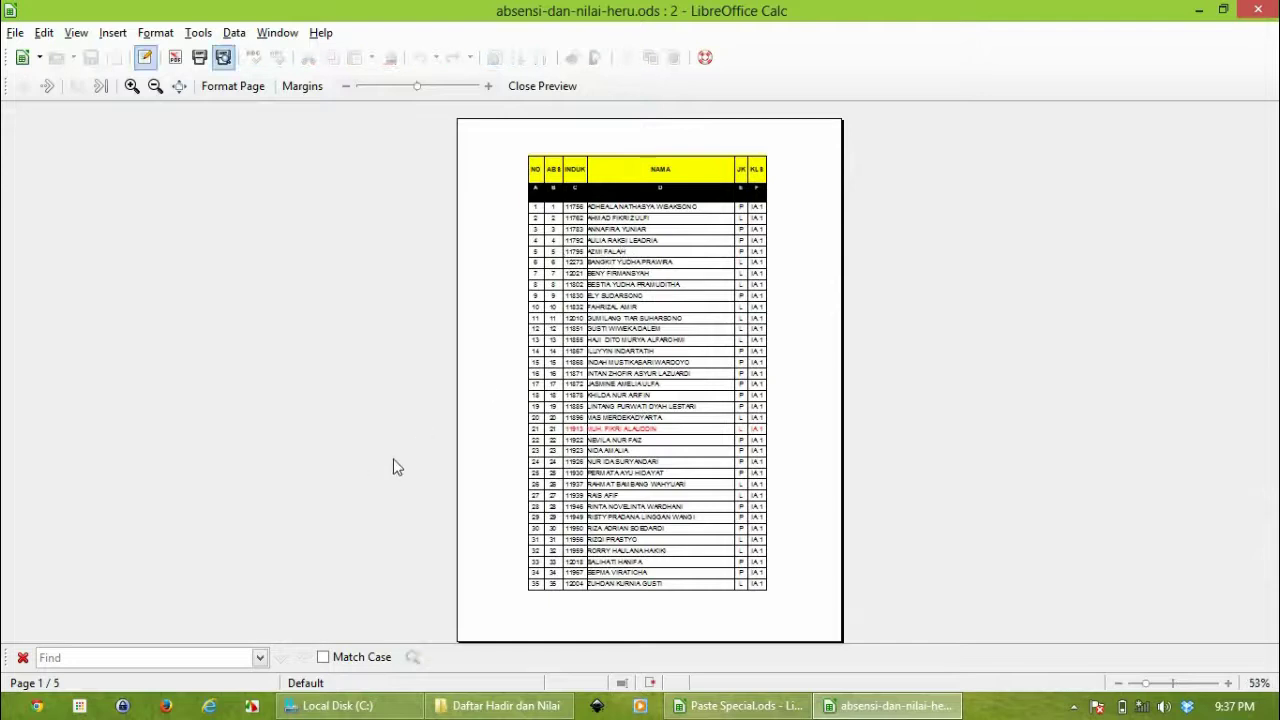
{"action": "scroll", "coordinate": [672, 392], "scroll_direction": "up", "scroll_amount": 3}
{"action": "scroll", "coordinate": [672, 392], "scroll_direction": "down", "scroll_amount": 5}
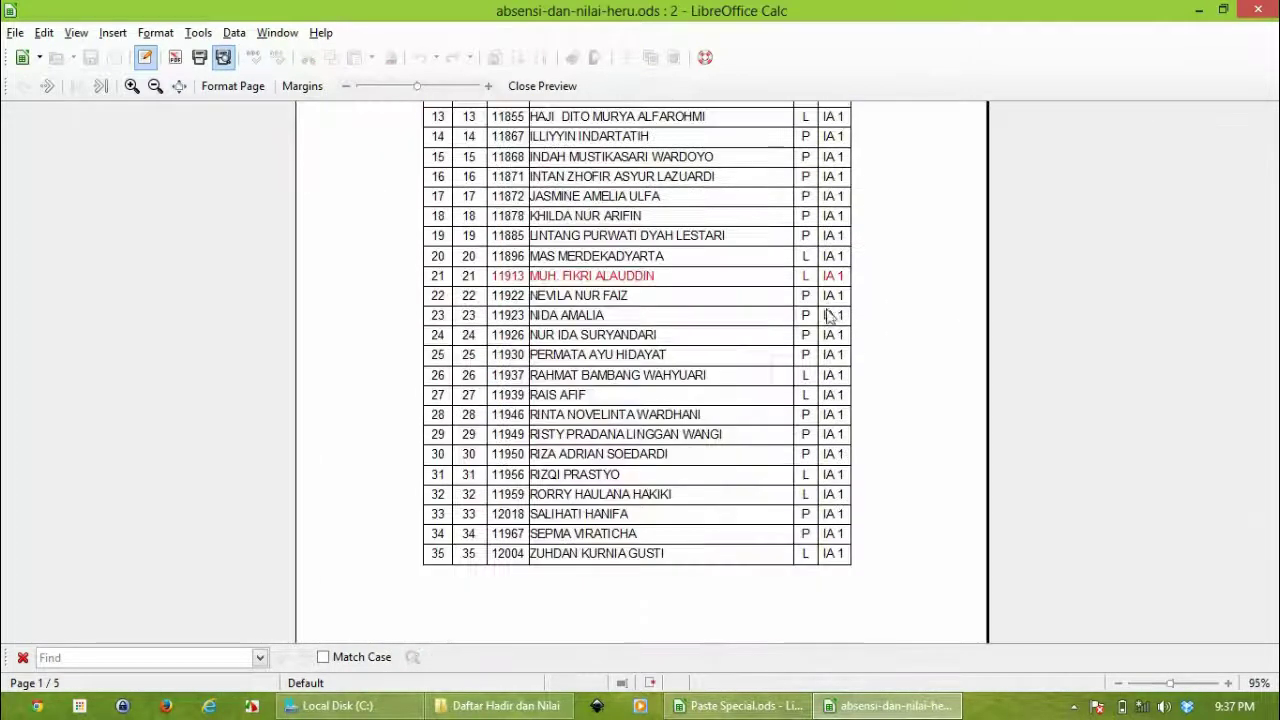
{"action": "scroll", "coordinate": [820, 460], "scroll_direction": "up", "scroll_amount": 2}
{"action": "scroll", "coordinate": [710, 360], "scroll_direction": "down", "scroll_amount": 2}
{"action": "scroll", "coordinate": [710, 360], "scroll_direction": "up", "scroll_amount": 5}
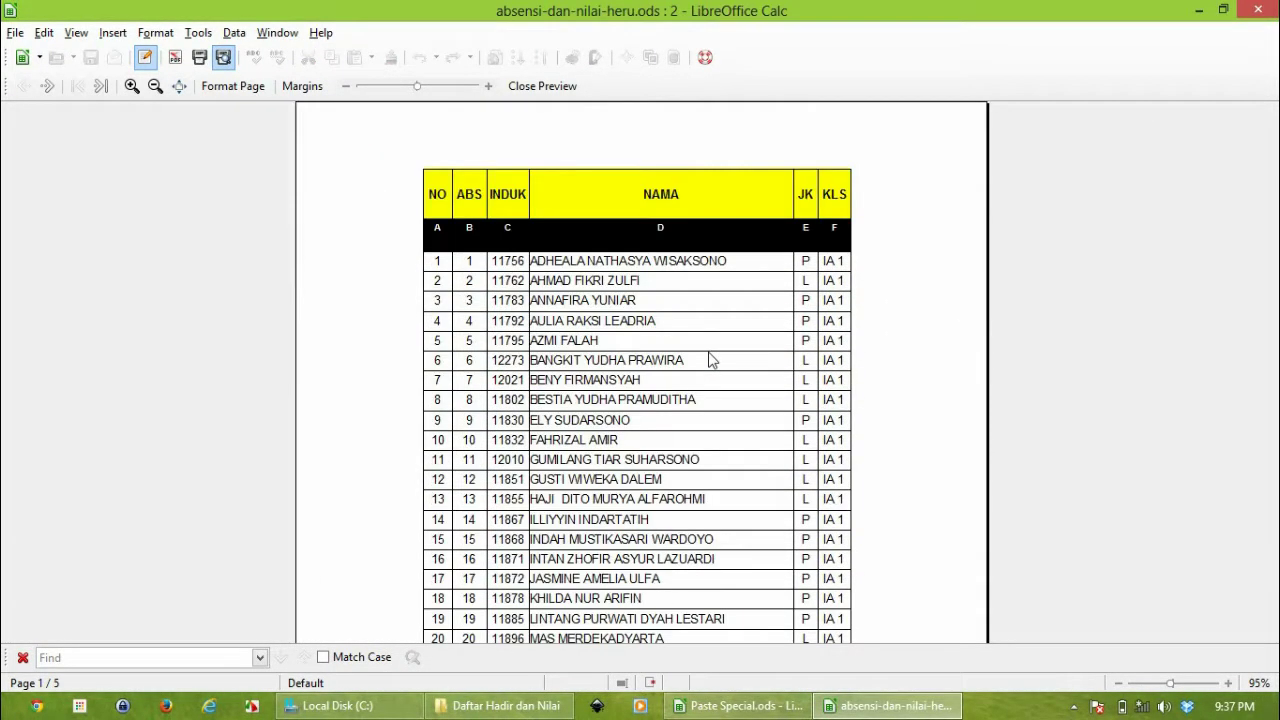
{"action": "scroll", "coordinate": [710, 360], "scroll_direction": "down", "scroll_amount": 3}
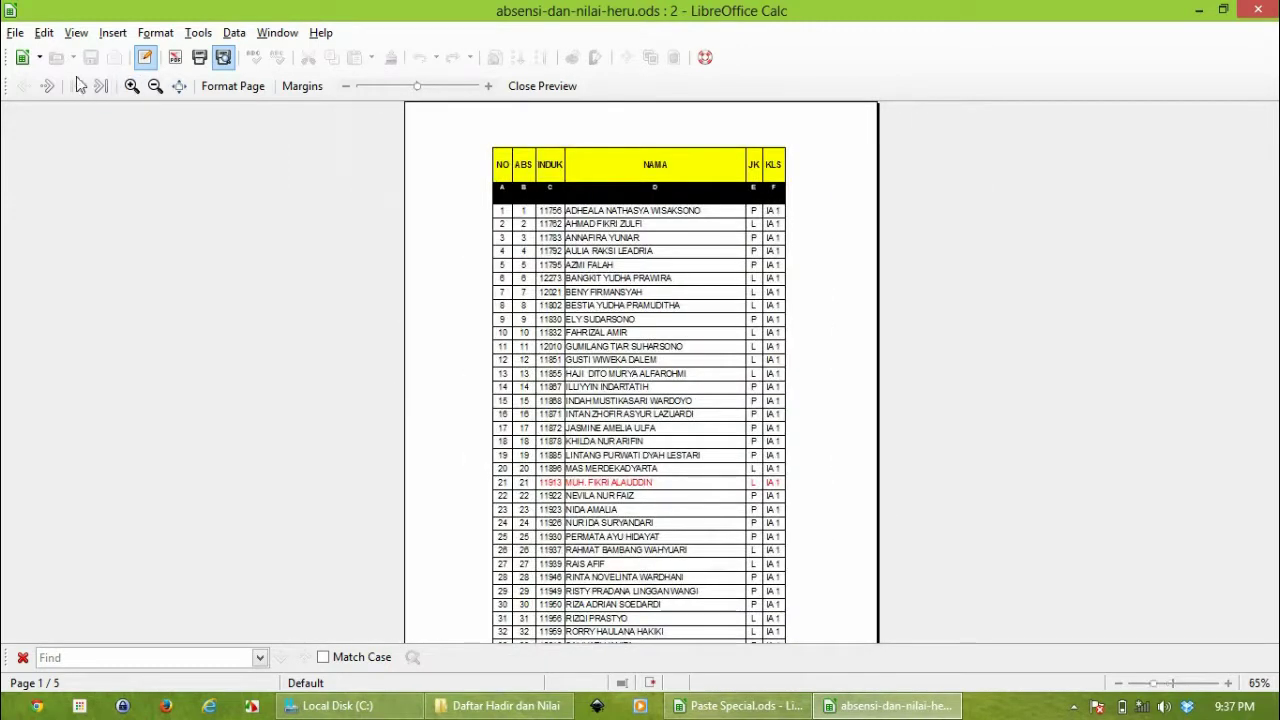
- Page through the remaining preview pages to check the class on each page, then close the preview
{"action": "scroll", "coordinate": [710, 257], "scroll_direction": "down", "scroll_amount": 3}
{"action": "scroll", "coordinate": [740, 300], "scroll_direction": "down", "scroll_amount": 1}
{"action": "scroll", "coordinate": [735, 397], "scroll_direction": "up", "scroll_amount": 1}
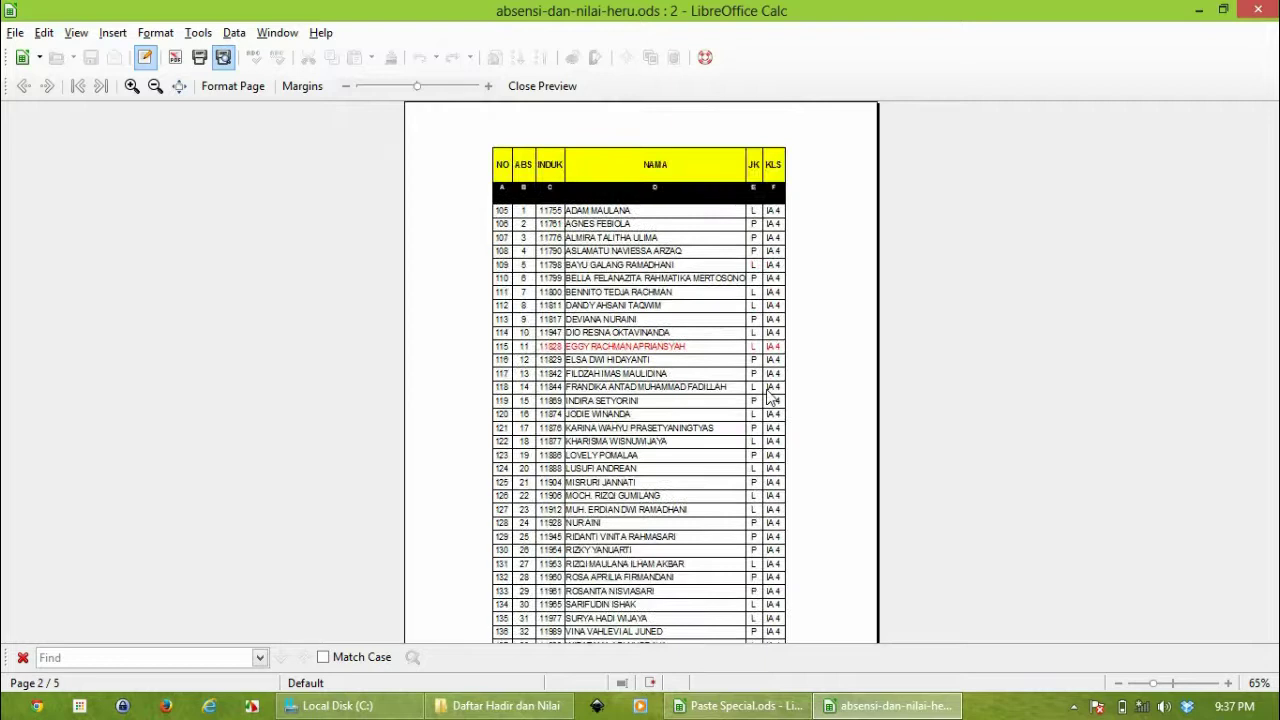
{"action": "left_click", "coordinate": [47, 86]}
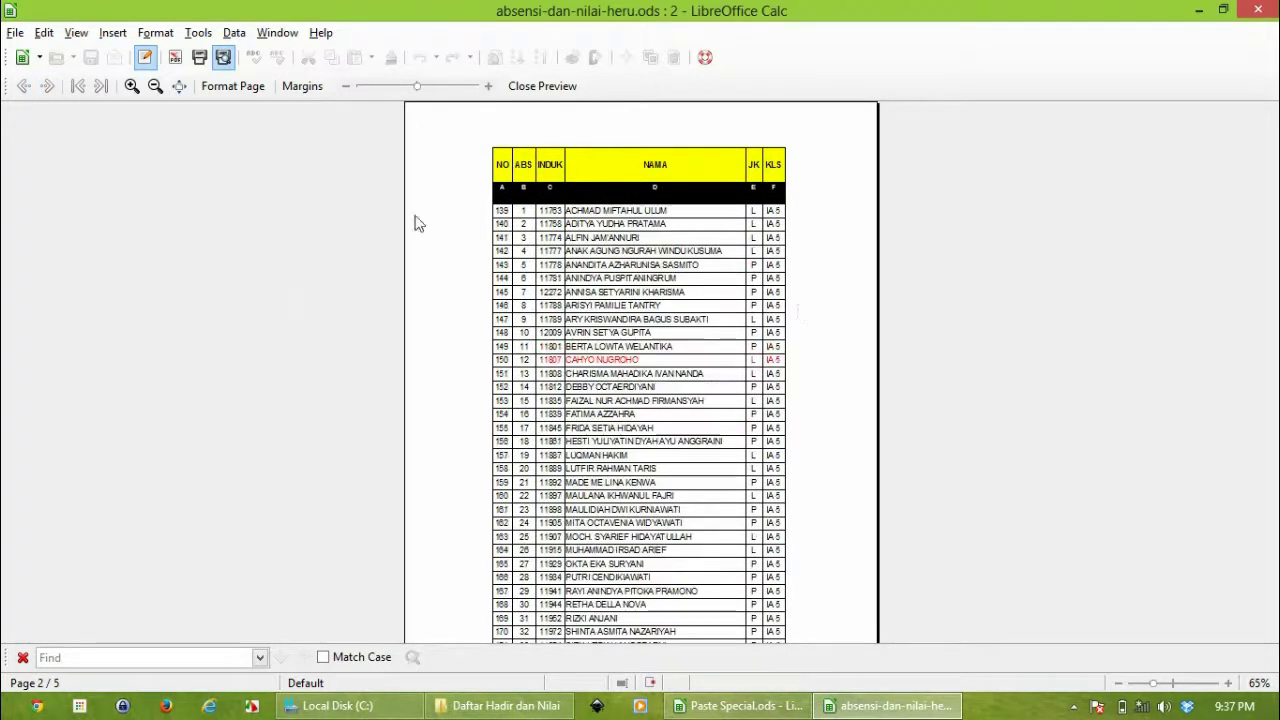
{"action": "scroll", "coordinate": [808, 346], "scroll_direction": "down", "scroll_amount": 1}
{"action": "scroll", "coordinate": [800, 403], "scroll_direction": "up", "scroll_amount": 1}
{"action": "left_click", "coordinate": [56, 88]}
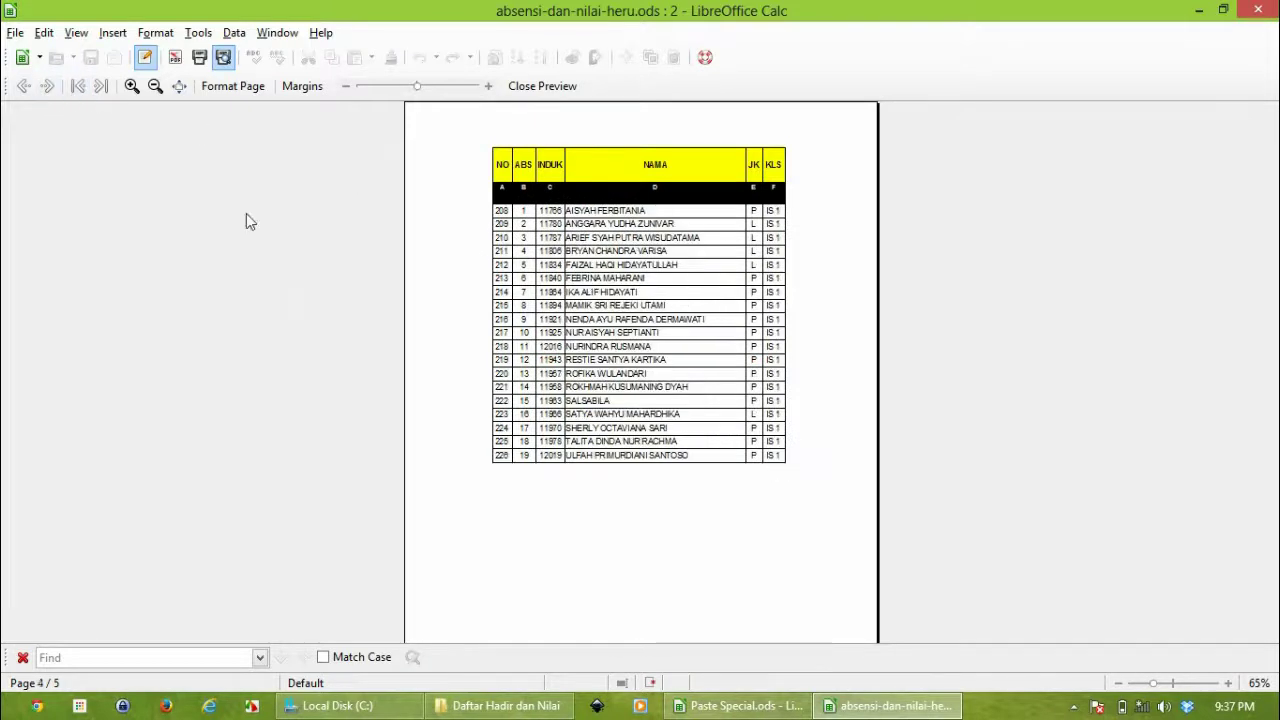
{"action": "left_click", "coordinate": [56, 88]}
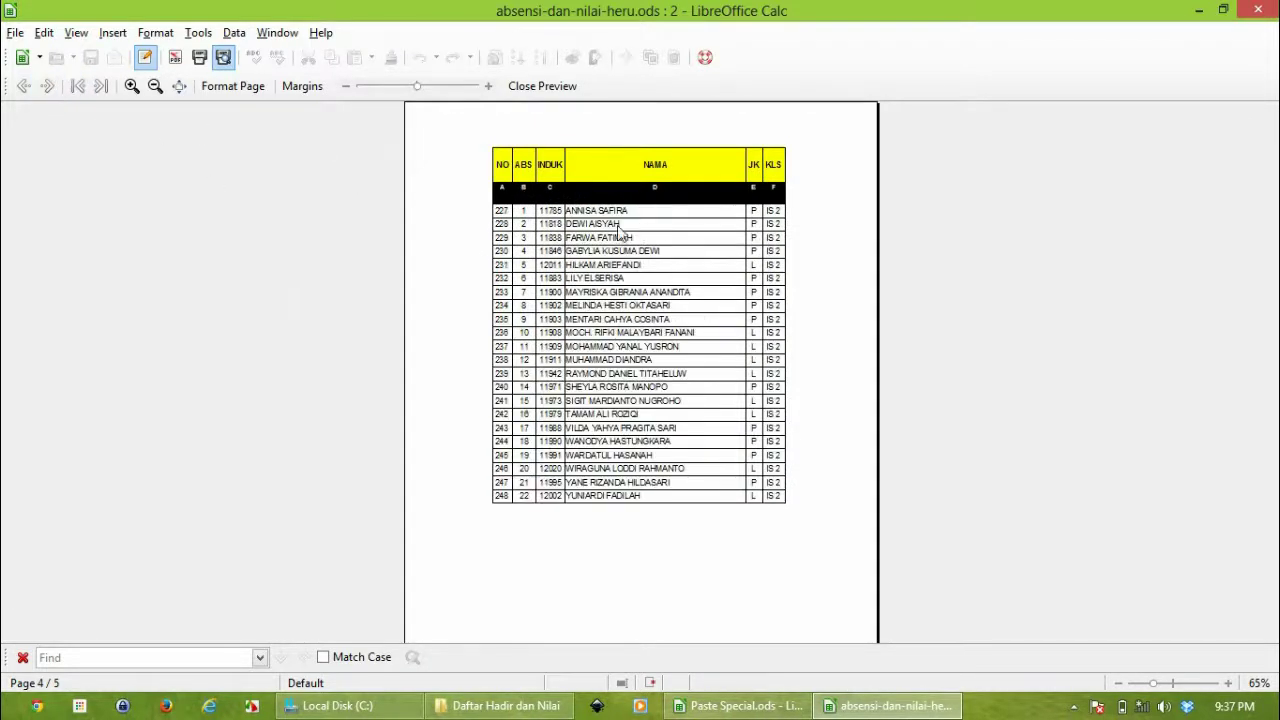
{"action": "left_click", "coordinate": [540, 85]}
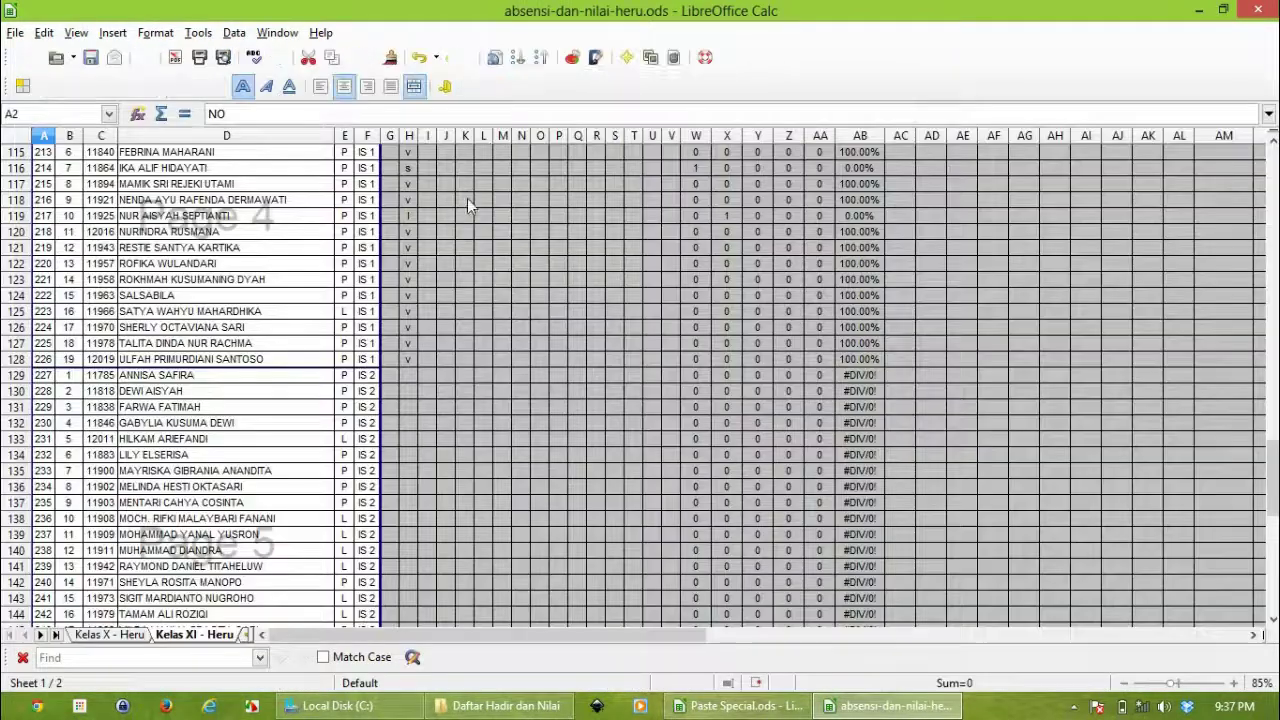
- Remove the page break above row 129 by moving it down to the end of the print area
{"action": "scroll", "coordinate": [384, 360], "scroll_direction": "up", "scroll_amount": 2}
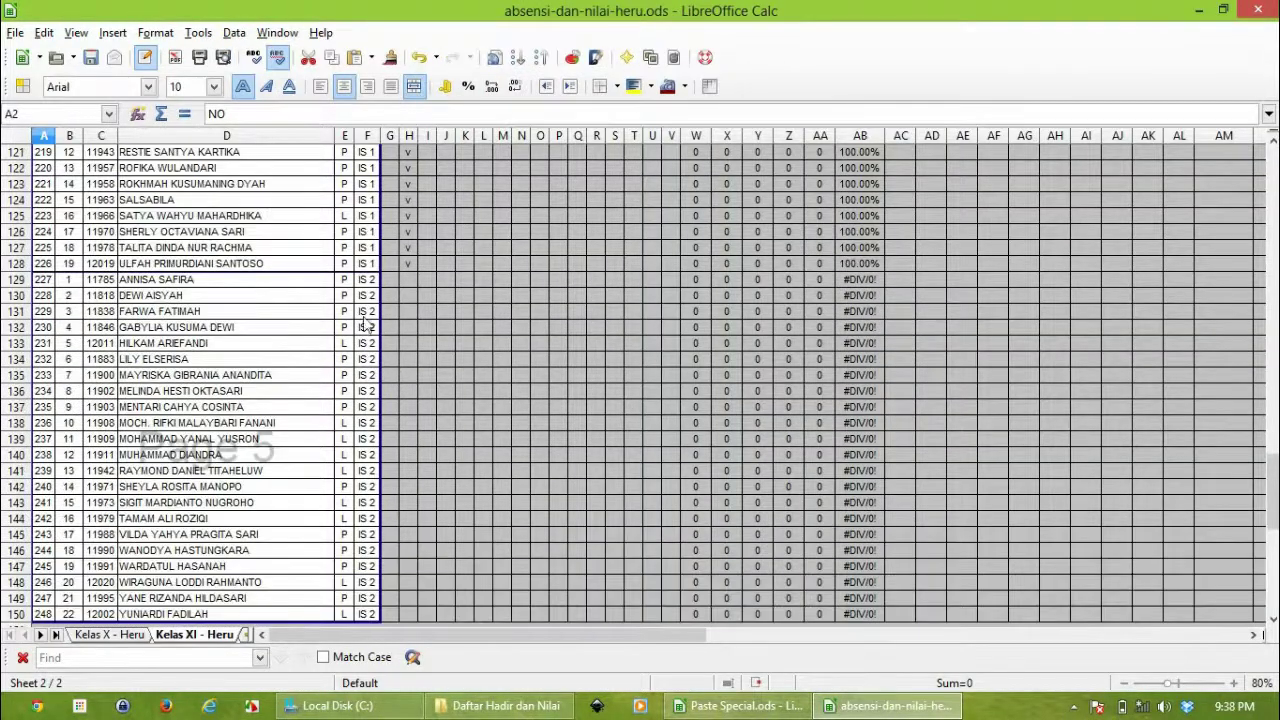
{"action": "left_click_drag", "start_coordinate": [340, 271], "coordinate": [309, 620]}
{"action": "scroll", "coordinate": [351, 446], "scroll_direction": "up", "scroll_amount": 4}
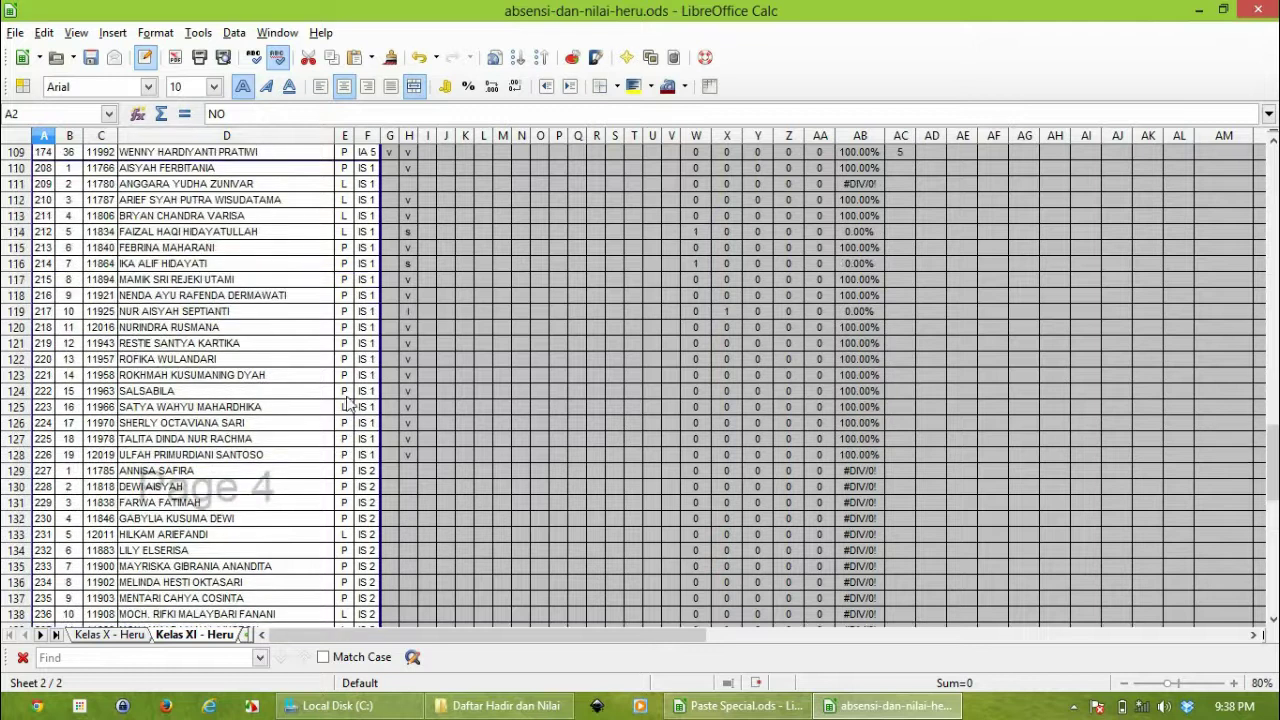
{"action": "left_click", "coordinate": [76, 32]}
{"action": "left_click", "coordinate": [76, 32]}
{"action": "left_click", "coordinate": [322, 32]}
{"action": "left_click", "coordinate": [322, 32]}
- Insert a row break at cell A129 so class IS 2 starts on its own page
{"action": "scroll", "coordinate": [270, 343], "scroll_direction": "down", "scroll_amount": 3}
{"action": "scroll", "coordinate": [265, 345], "scroll_direction": "down", "scroll_amount": 3}
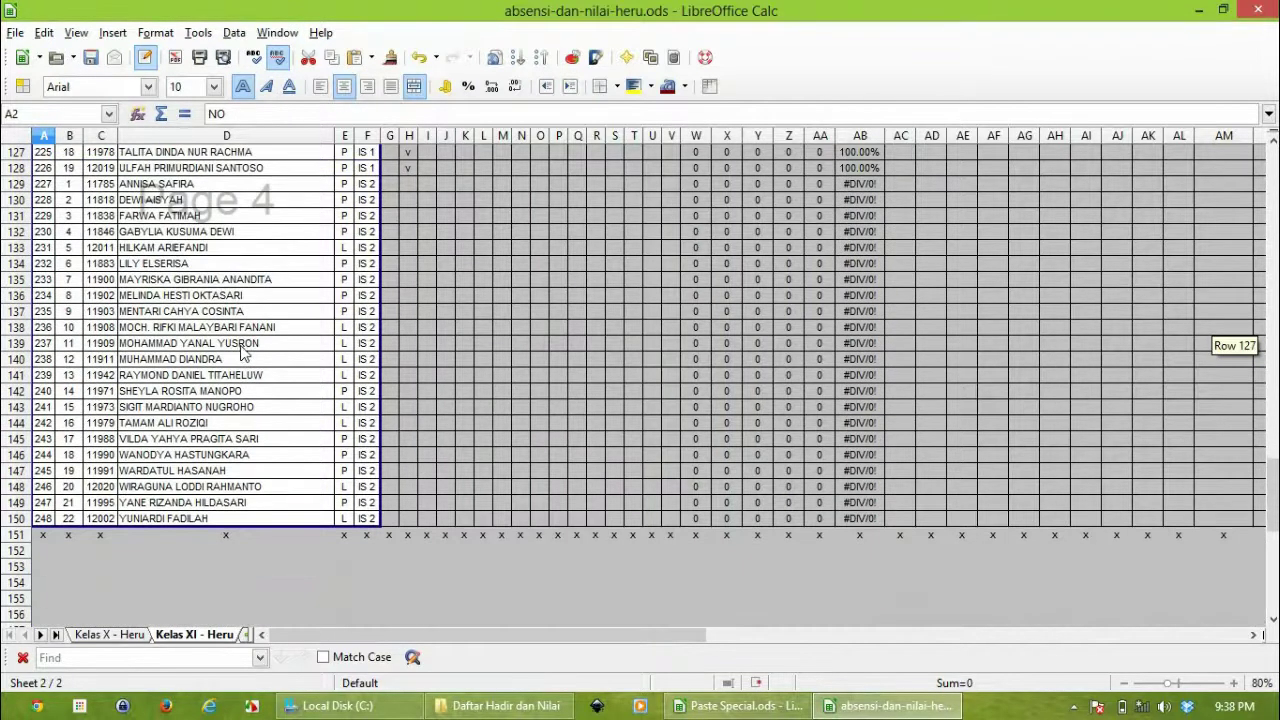
{"action": "scroll", "coordinate": [243, 356], "scroll_direction": "up", "scroll_amount": 3}
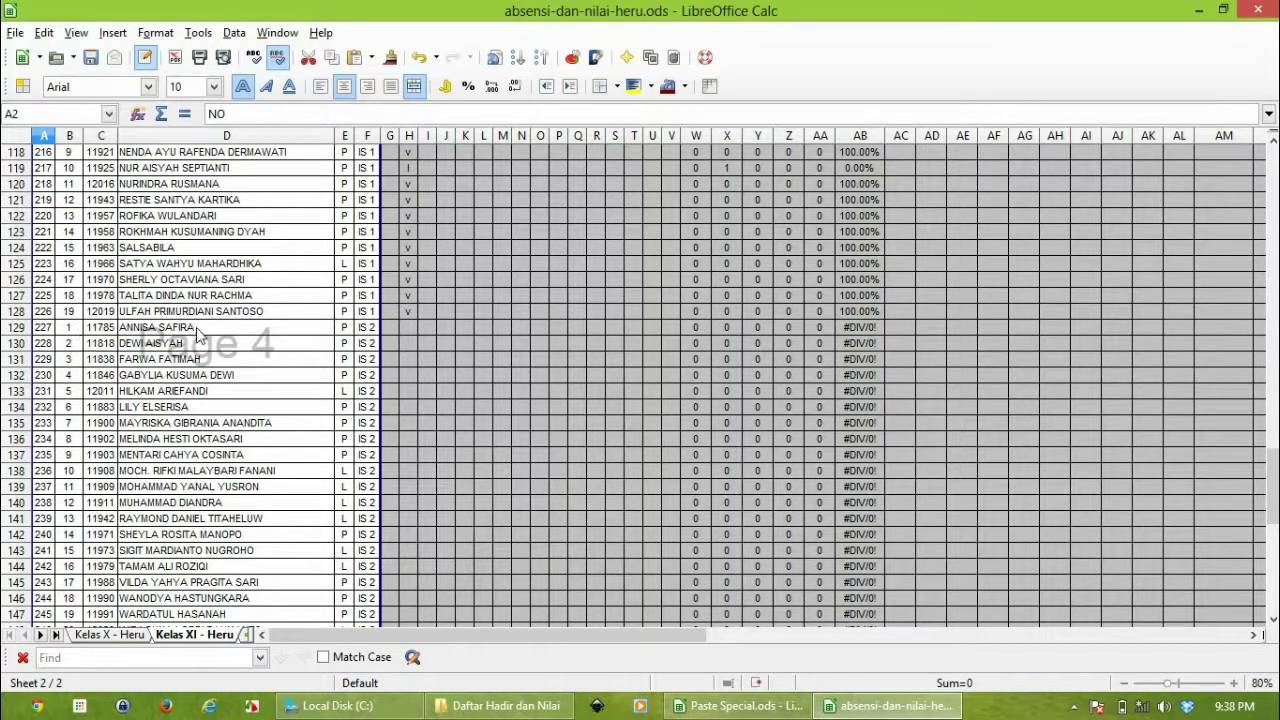
{"action": "right_click", "coordinate": [48, 328]}
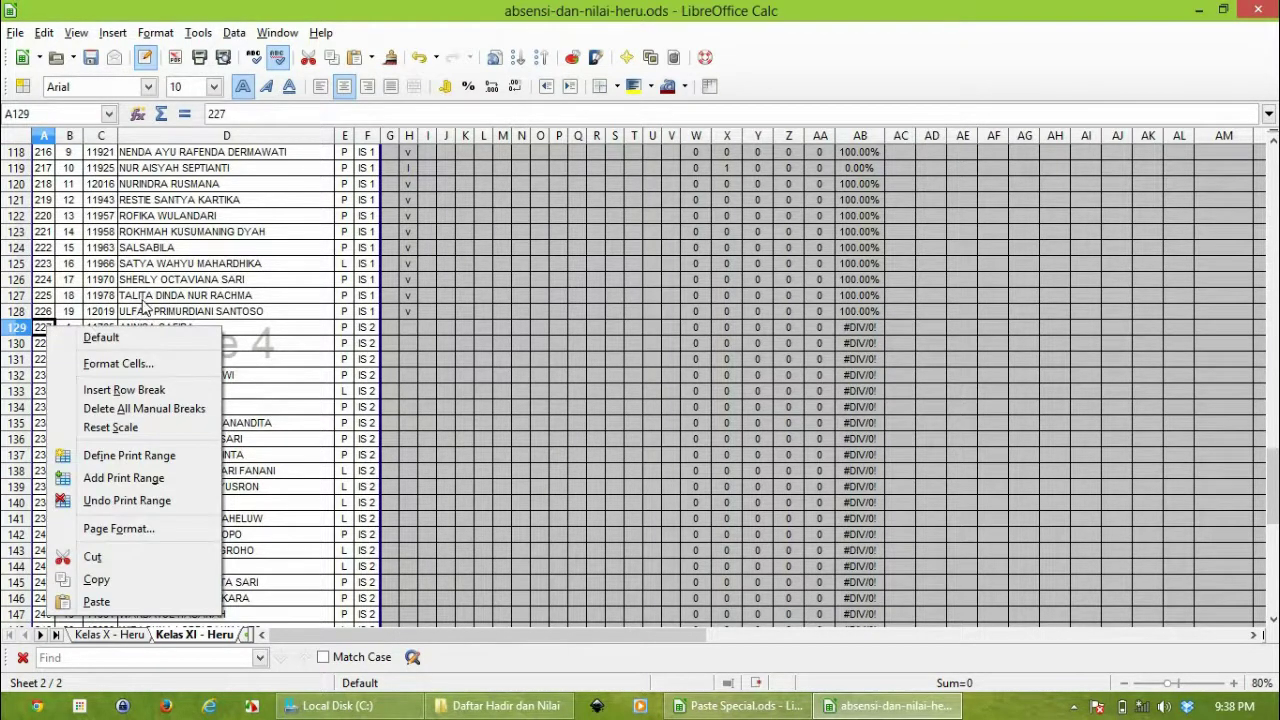
{"action": "left_click", "coordinate": [143, 310]}
{"action": "left_click", "coordinate": [75, 343]}
{"action": "right_click", "coordinate": [44, 332]}
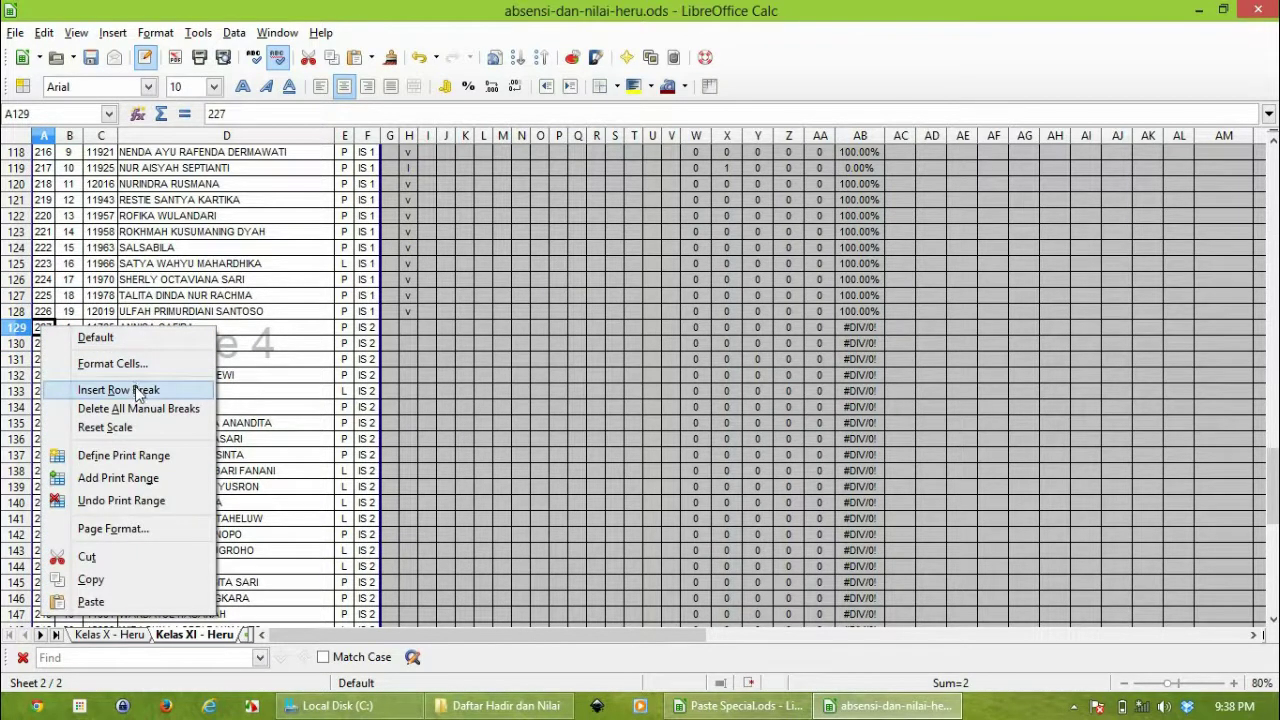
{"action": "left_click", "coordinate": [138, 390]}
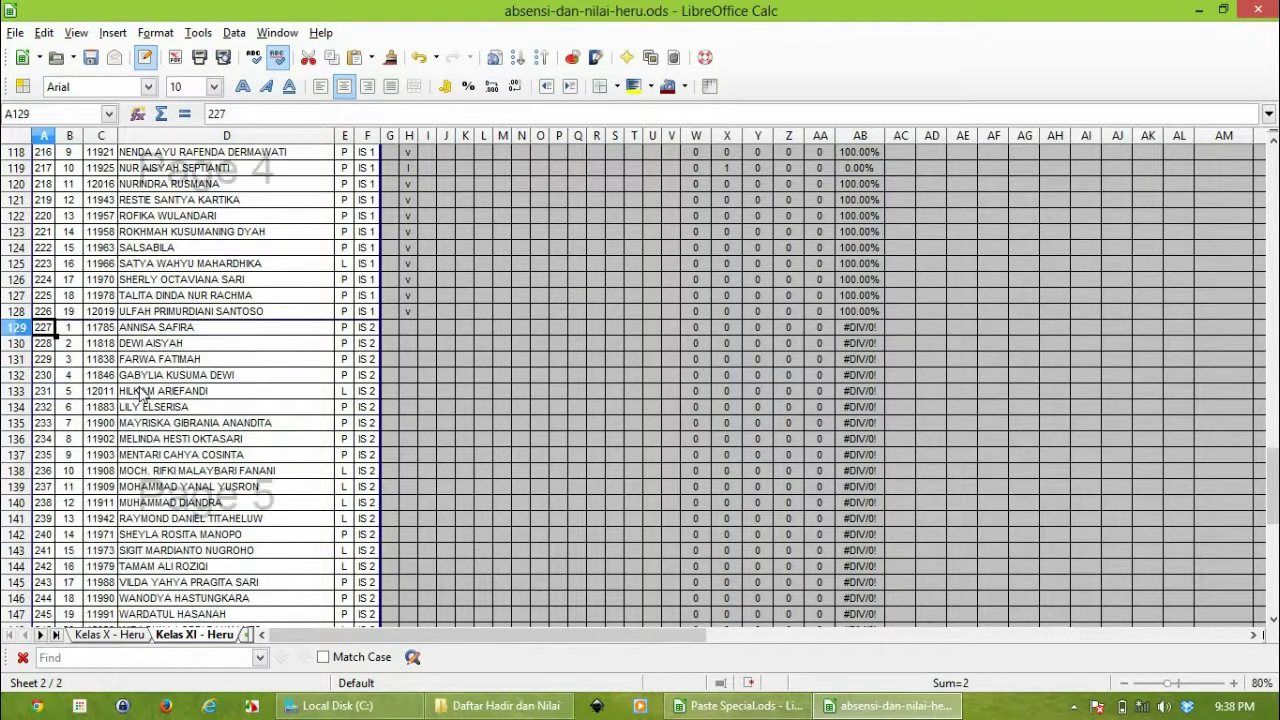
- Open the print preview from the first IS 2 student's row to check the first page, then close it
{"action": "left_click", "coordinate": [176, 326]}
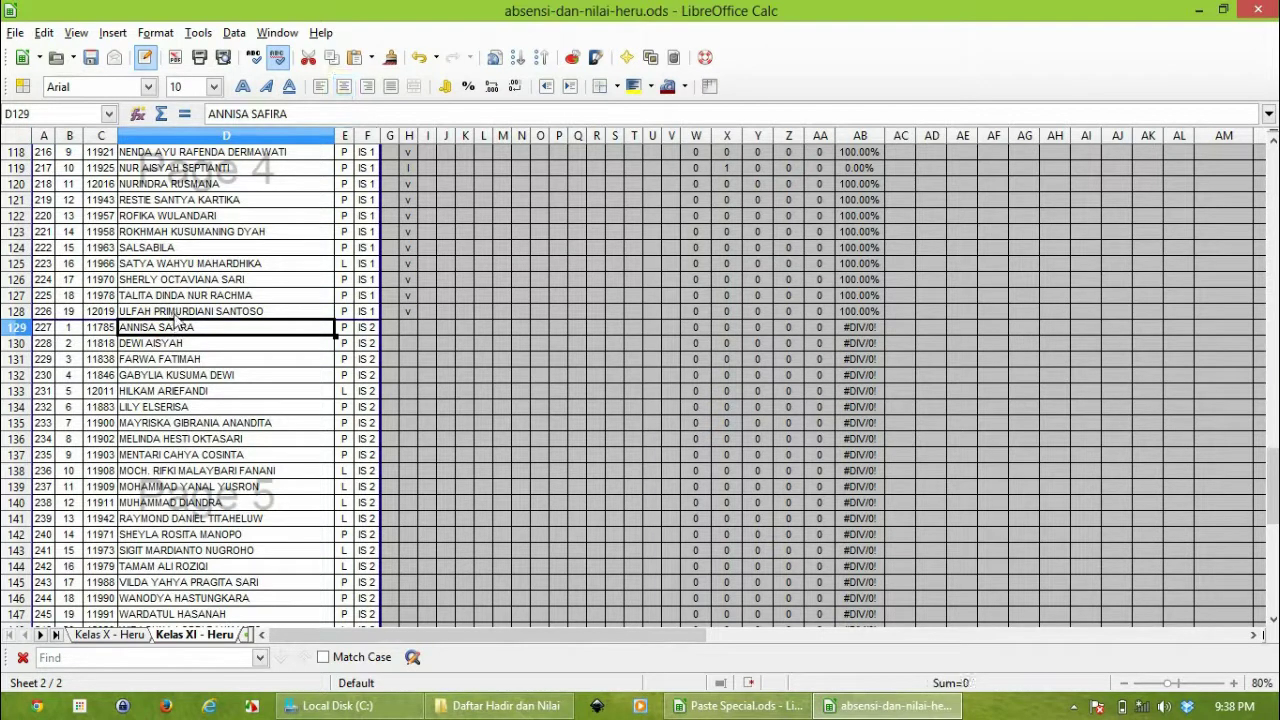
{"action": "mouse_move", "coordinate": [168, 326]}
{"action": "left_mouse_down"}
{"action": "mouse_move", "coordinate": [168, 300]}
{"action": "mouse_move", "coordinate": [172, 335]}
{"action": "mouse_move", "coordinate": [180, 320]}
{"action": "left_mouse_up"}
{"action": "left_click", "coordinate": [225, 57]}
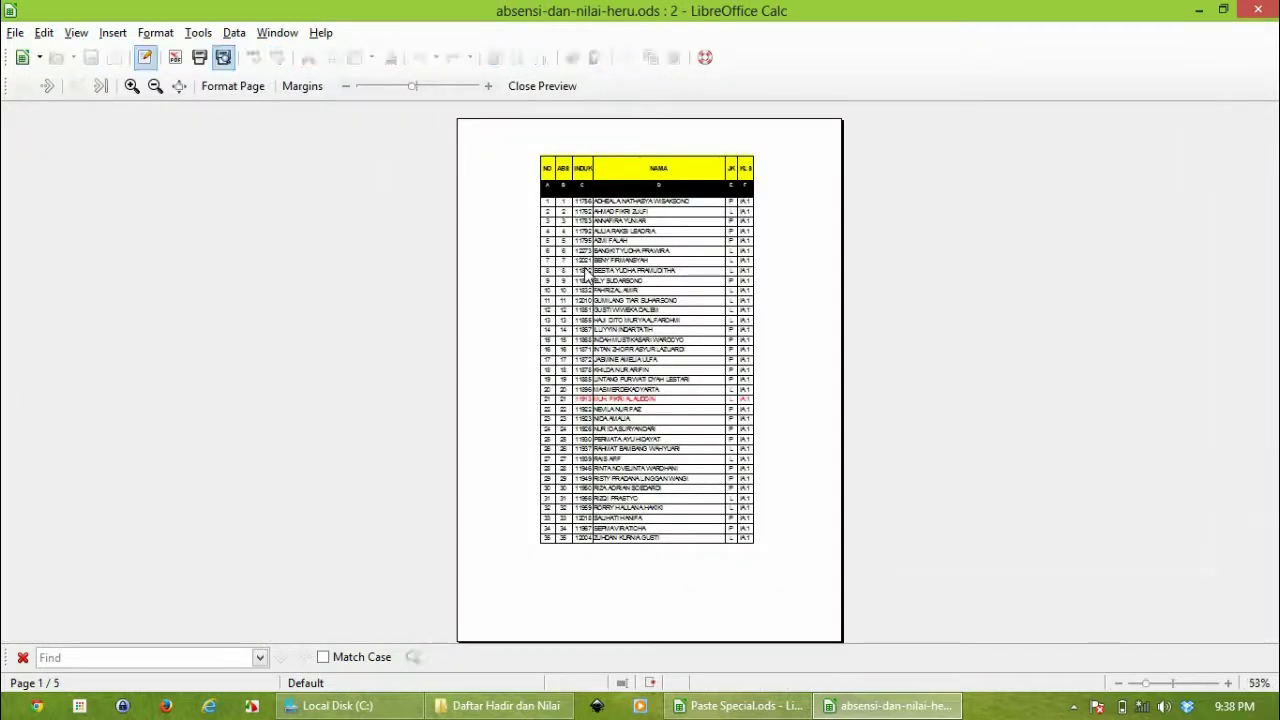
{"action": "key", "text": "Escape"}
- Review the sheet, header, borders and page settings of the Default page style, then close it without changes
{"action": "scroll", "coordinate": [365, 231], "scroll_direction": "up", "scroll_amount": 9}
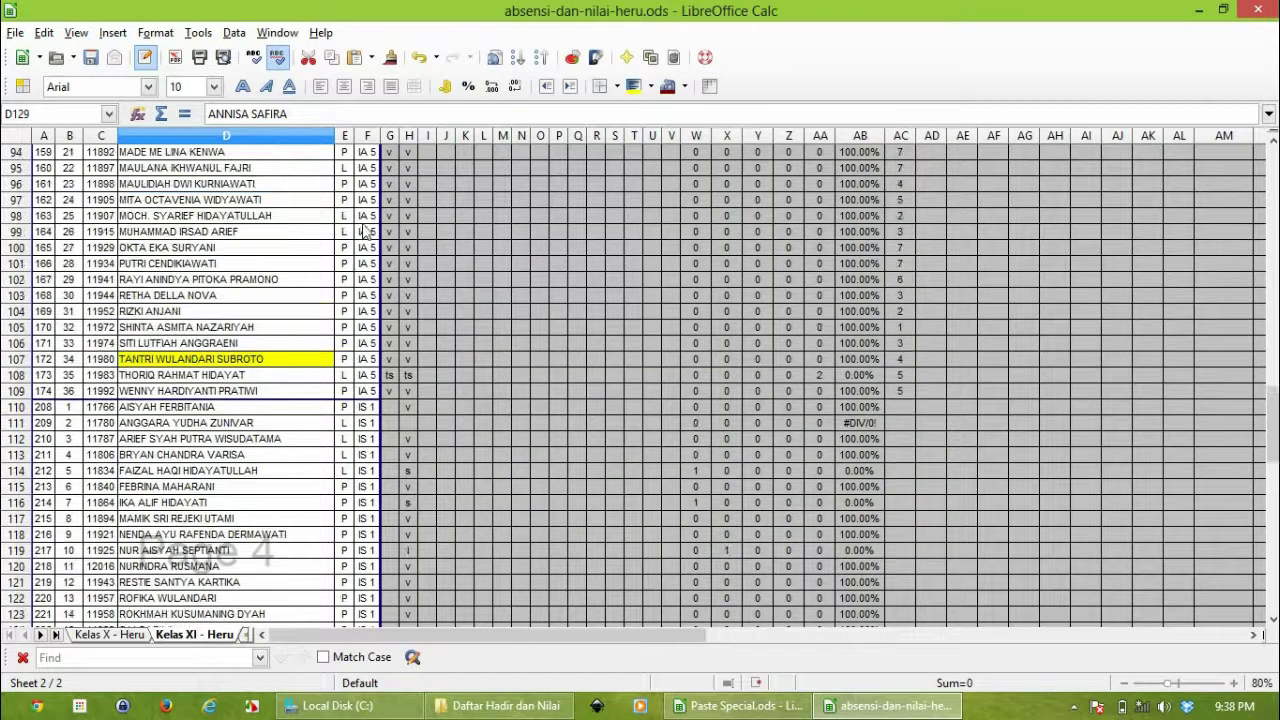
{"action": "left_click", "coordinate": [157, 34]}
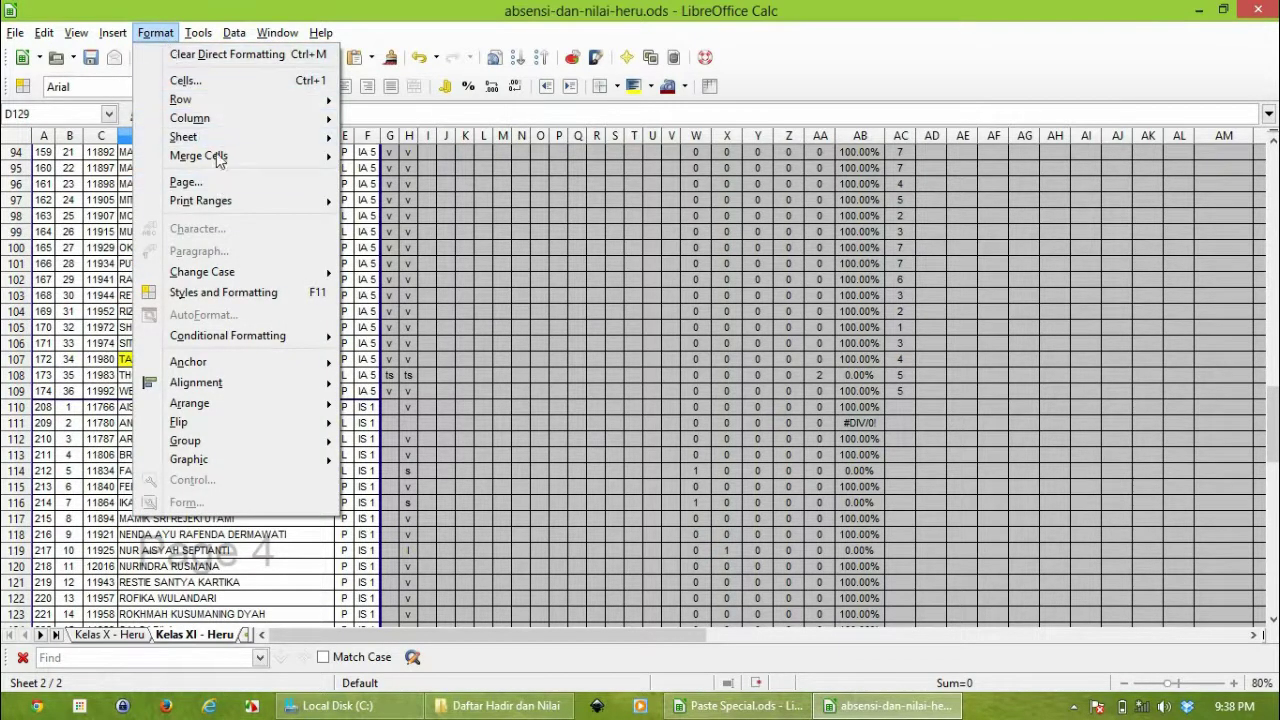
{"action": "left_click", "coordinate": [186, 182]}
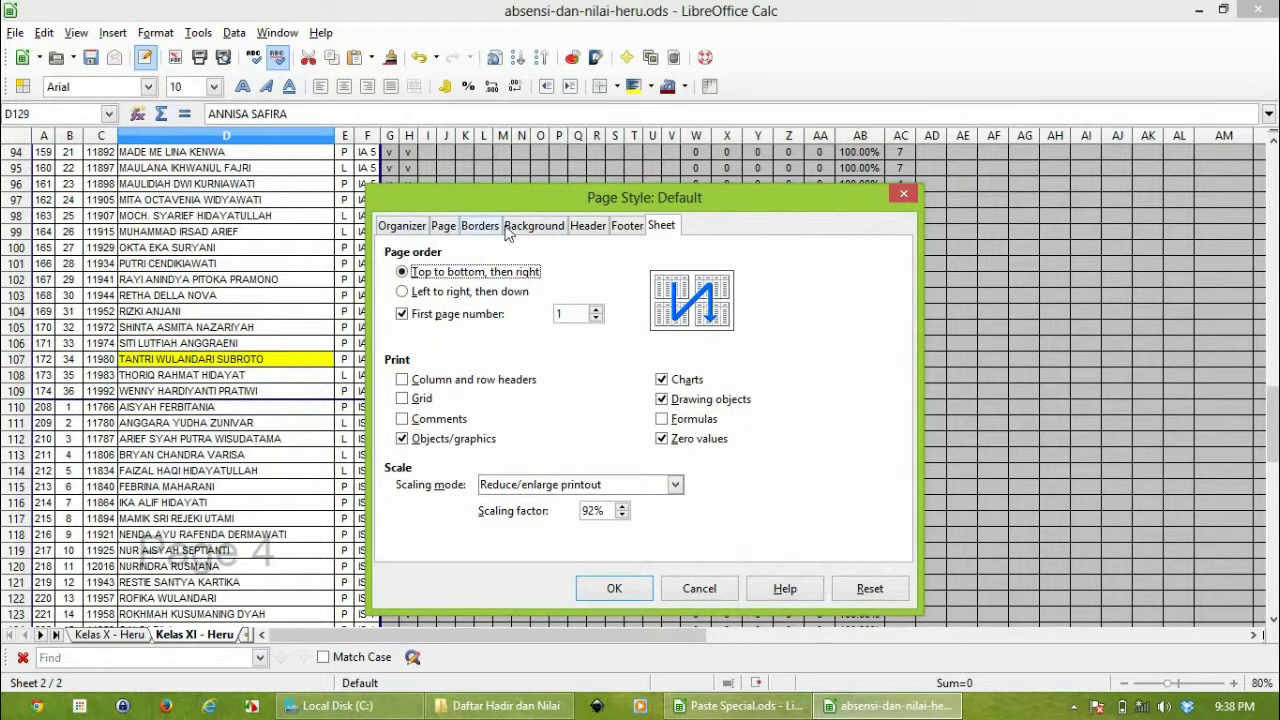
{"action": "left_click", "coordinate": [590, 228]}
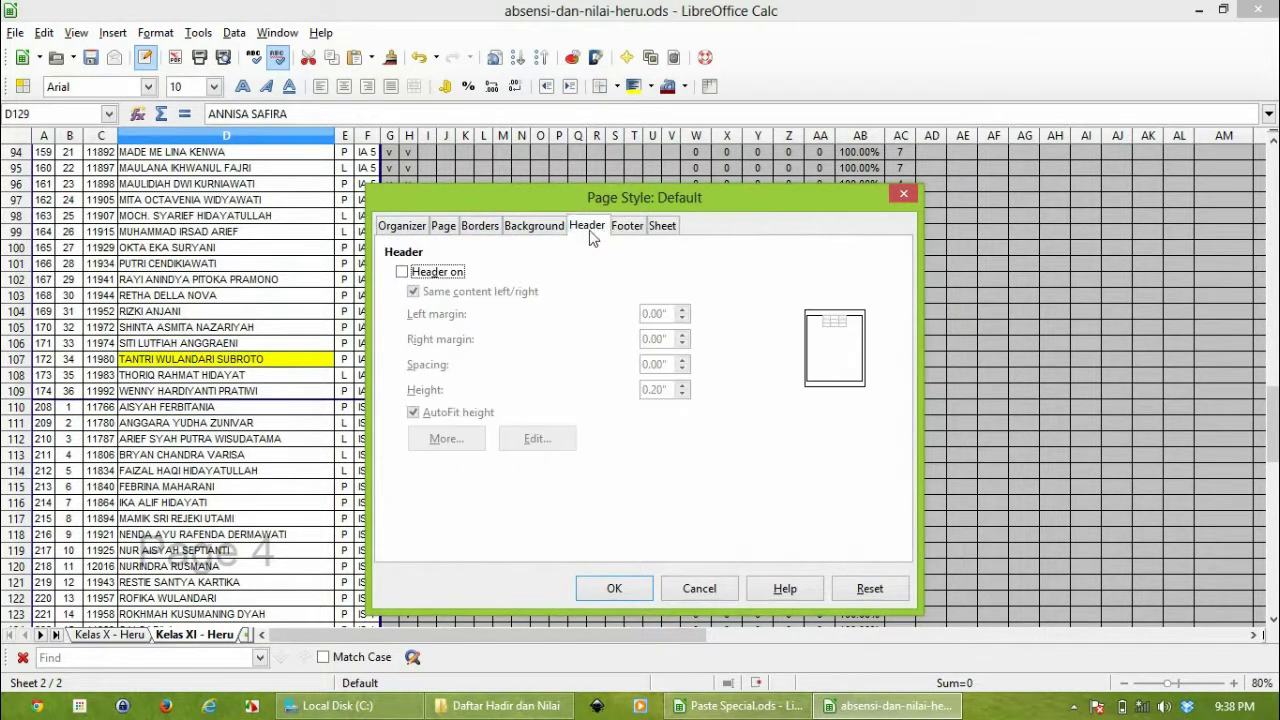
{"action": "left_click", "coordinate": [479, 228]}
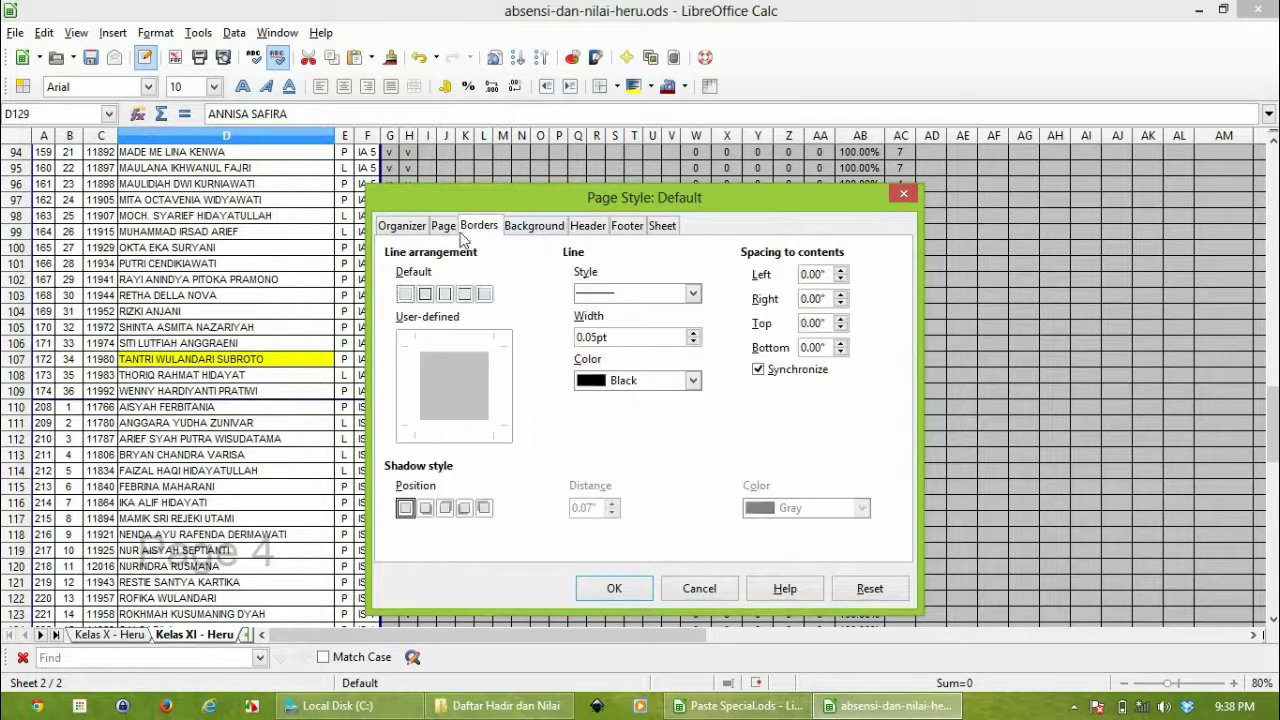
{"action": "left_click", "coordinate": [411, 227]}
{"action": "left_click", "coordinate": [443, 226]}
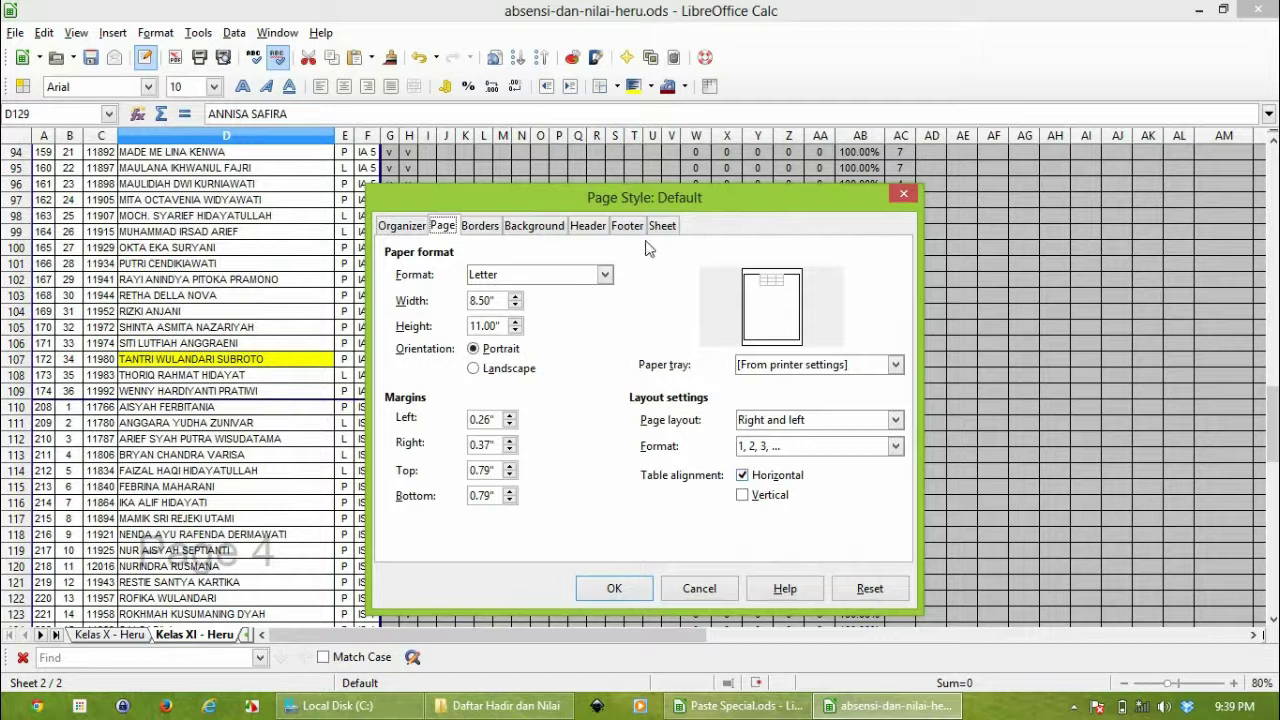
{"action": "left_click", "coordinate": [904, 195]}
- Open the print settings for the Kelas XI sheet and set the number of copies to 4
{"action": "left_click", "coordinate": [290, 232]}
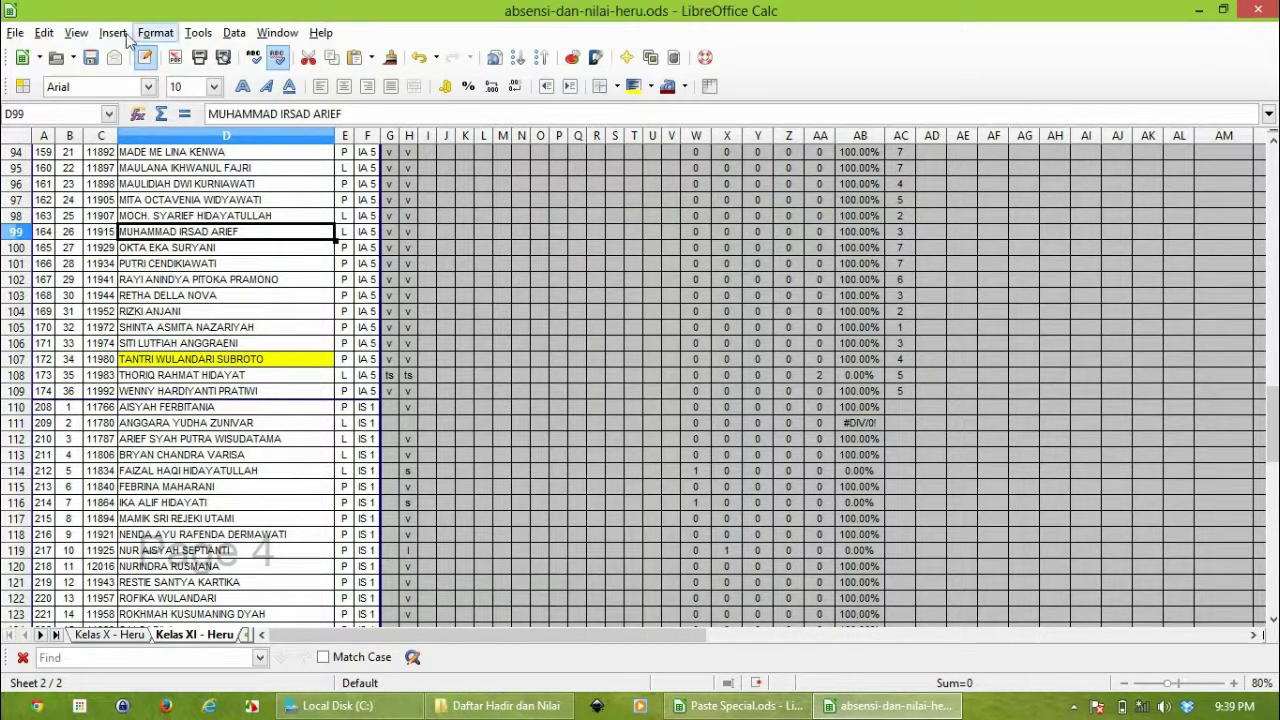
{"action": "left_click", "coordinate": [15, 32]}
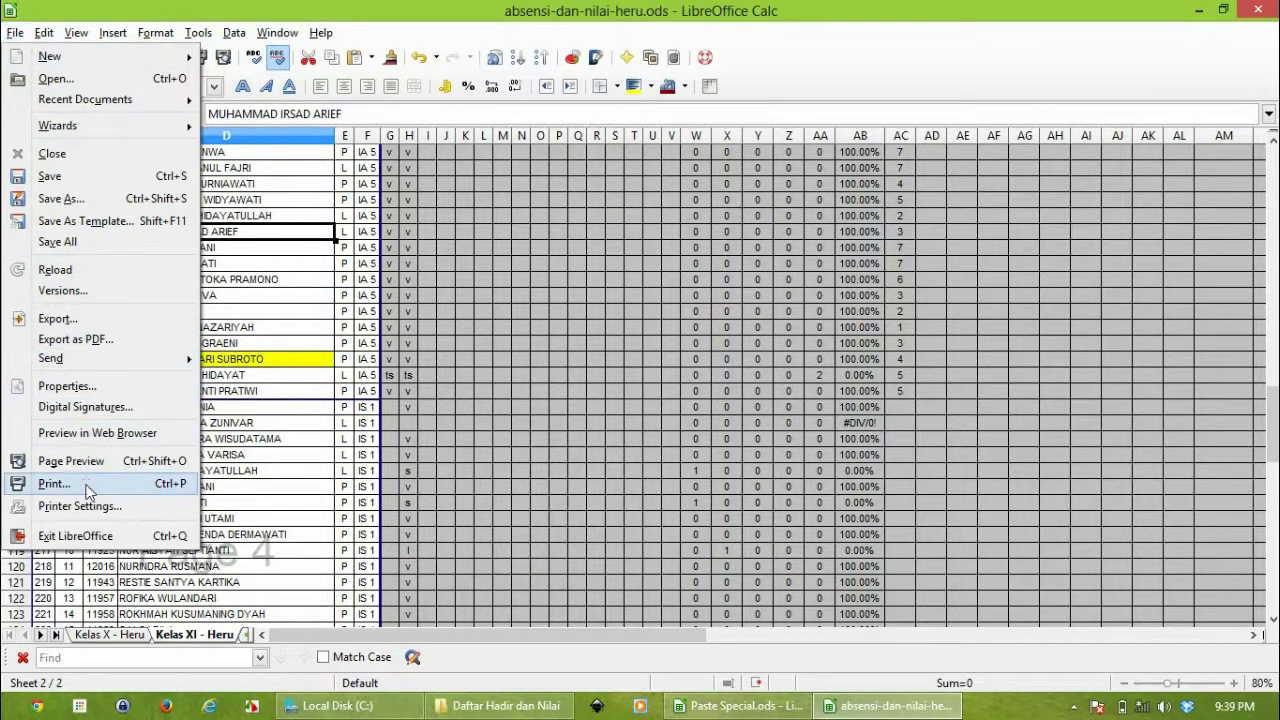
{"action": "left_click", "coordinate": [55, 483]}
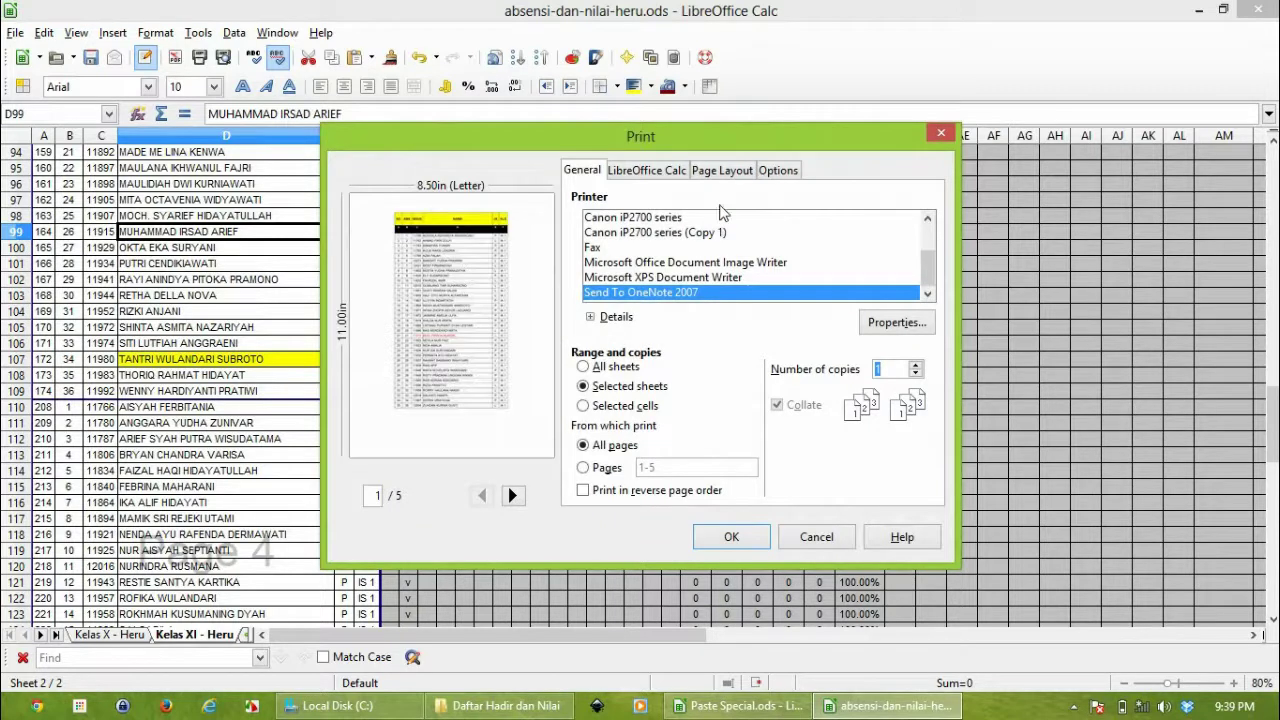
{"action": "left_click_drag", "start_coordinate": [749, 143], "coordinate": [600, 128]}
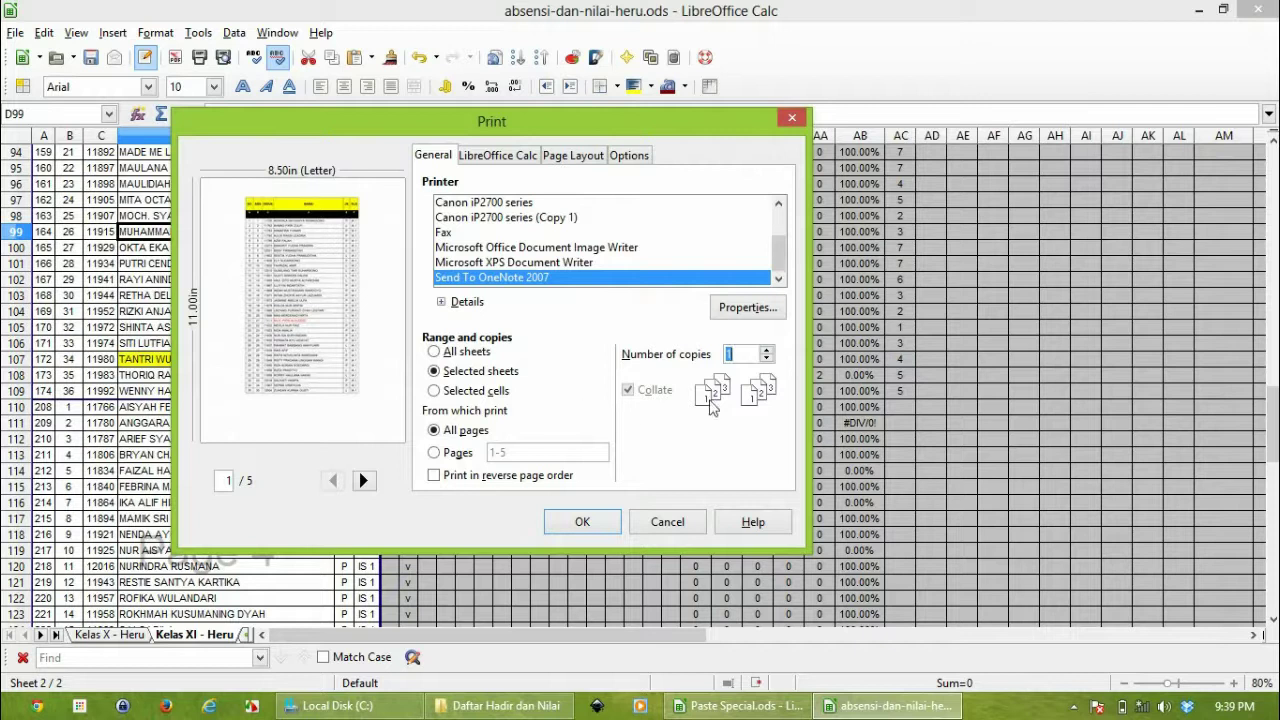
{"action": "left_click", "coordinate": [767, 350]}
{"action": "left_click", "coordinate": [767, 350]}
- Switch collation off and on again to compare the copy order, then close the print settings without printing
{"action": "left_click", "coordinate": [655, 393]}
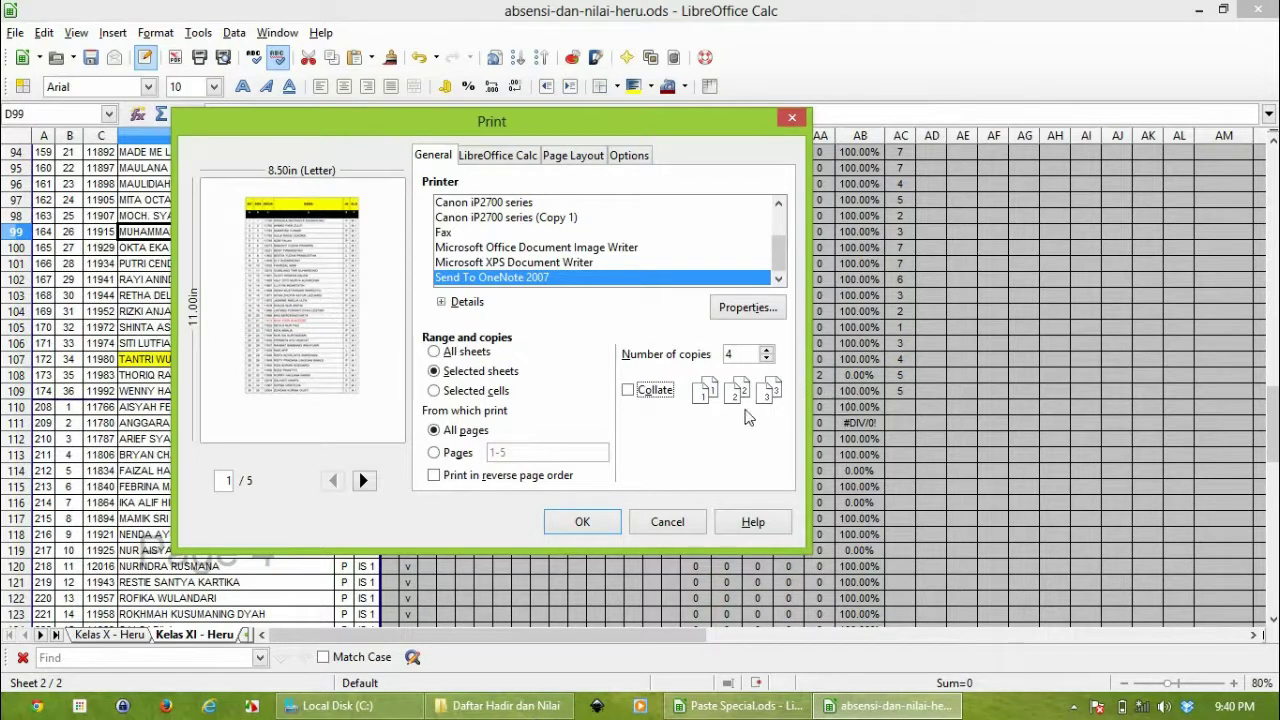
{"action": "left_click", "coordinate": [629, 390]}
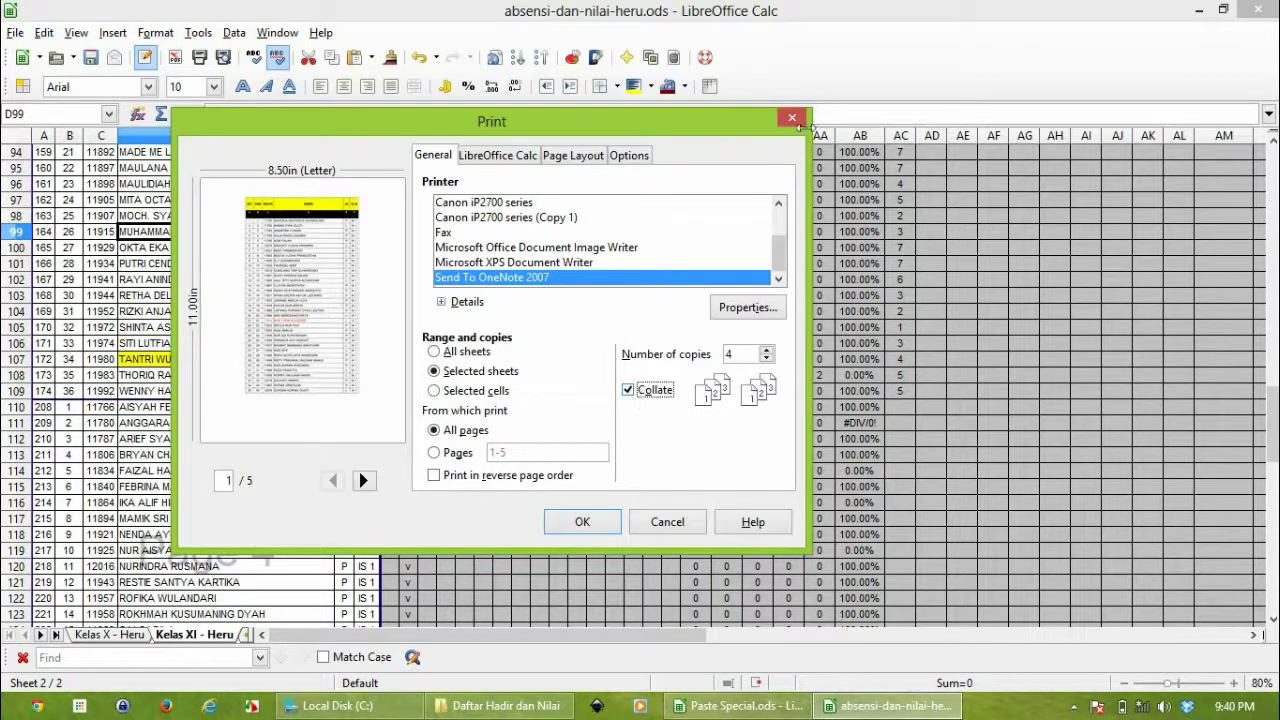
{"action": "left_click", "coordinate": [795, 120]}
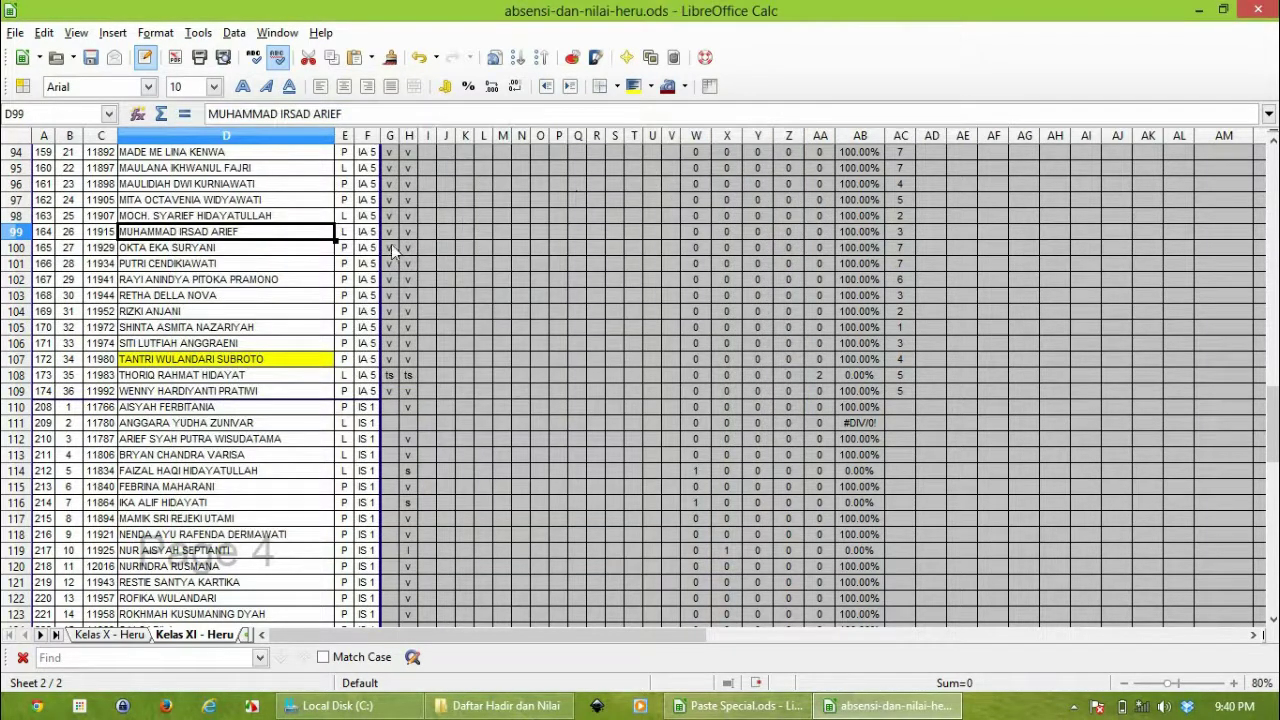
{"action": "scroll", "coordinate": [386, 231], "scroll_direction": "up", "scroll_amount": 20}
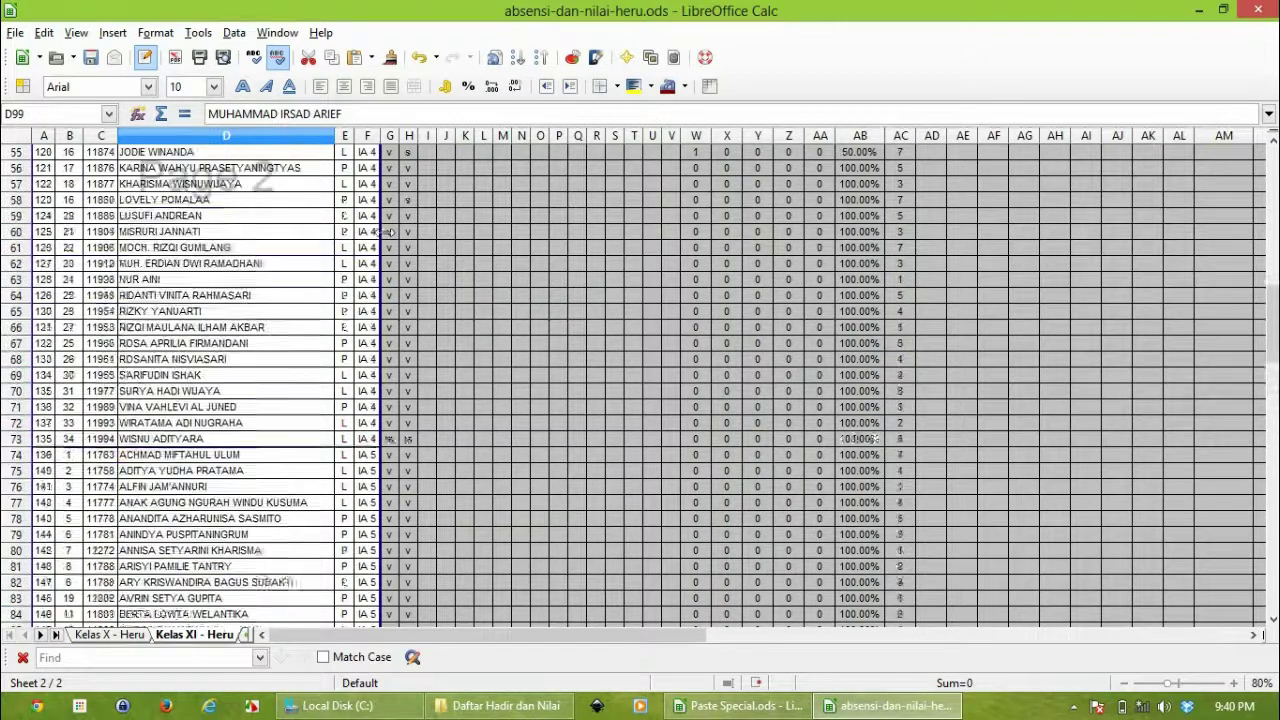
{"action": "scroll", "coordinate": [387, 231], "scroll_direction": "up", "scroll_amount": 5}
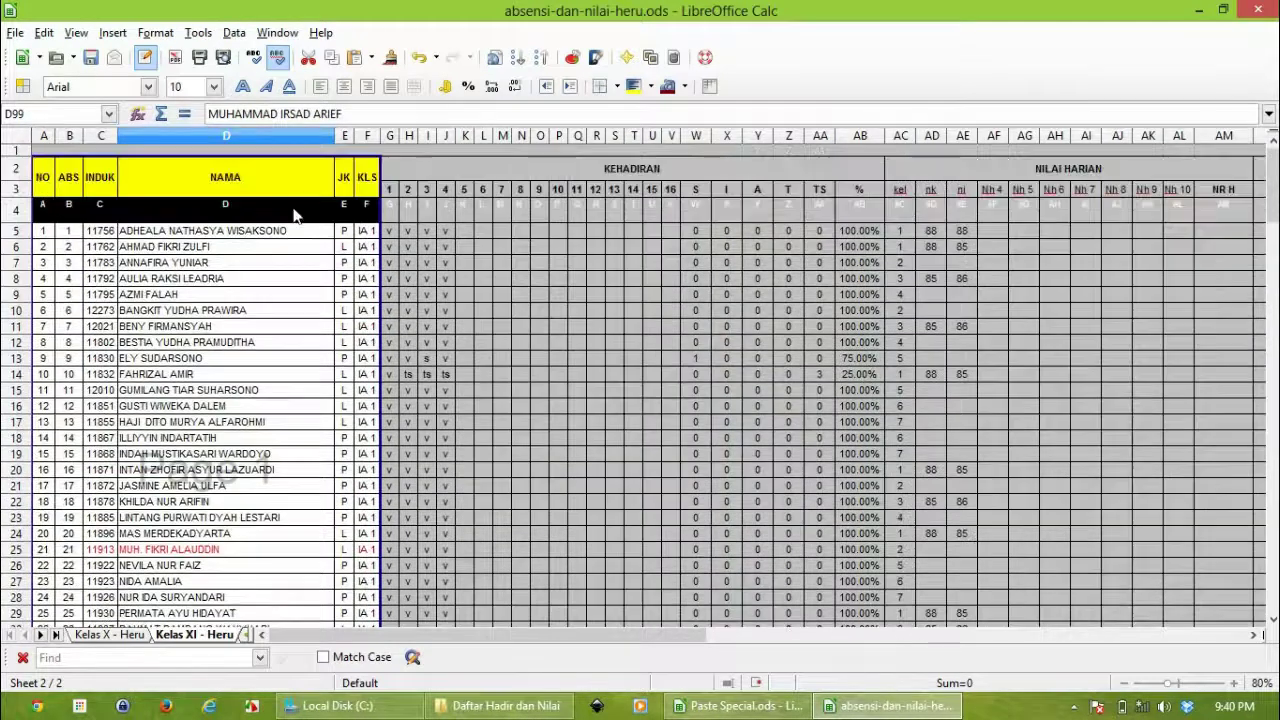